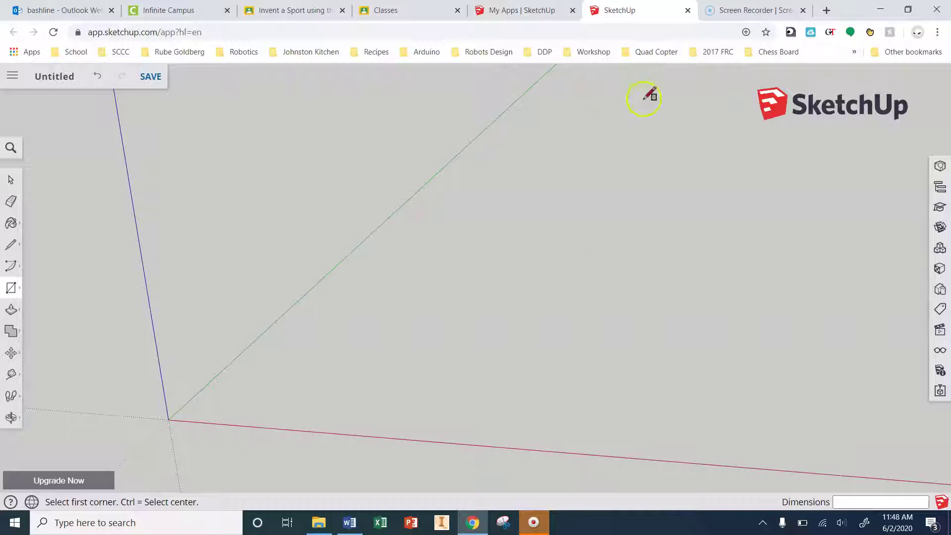
Step: Search Google for 'built in desk' in a new tab and show the image results
{"action": "left_click", "coordinate": [826, 10]}
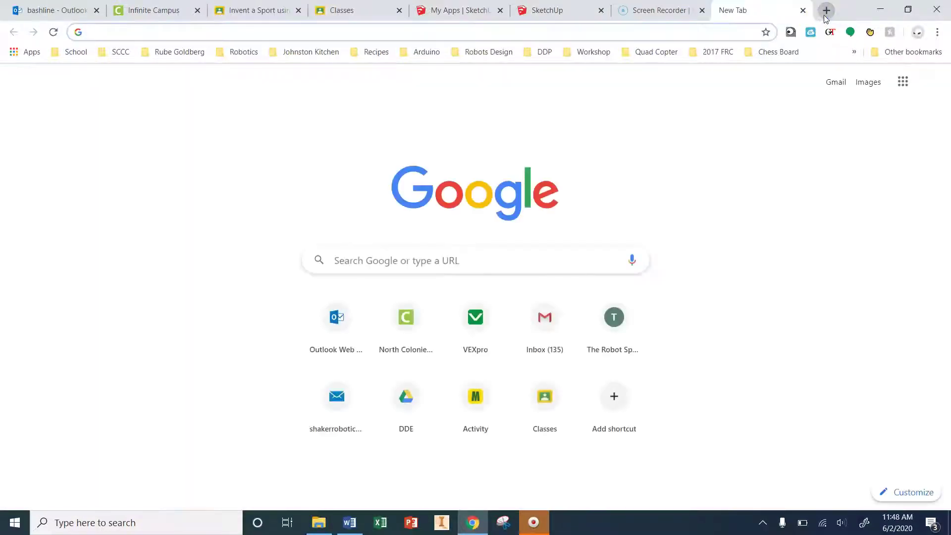
{"action": "type", "text": "des"}
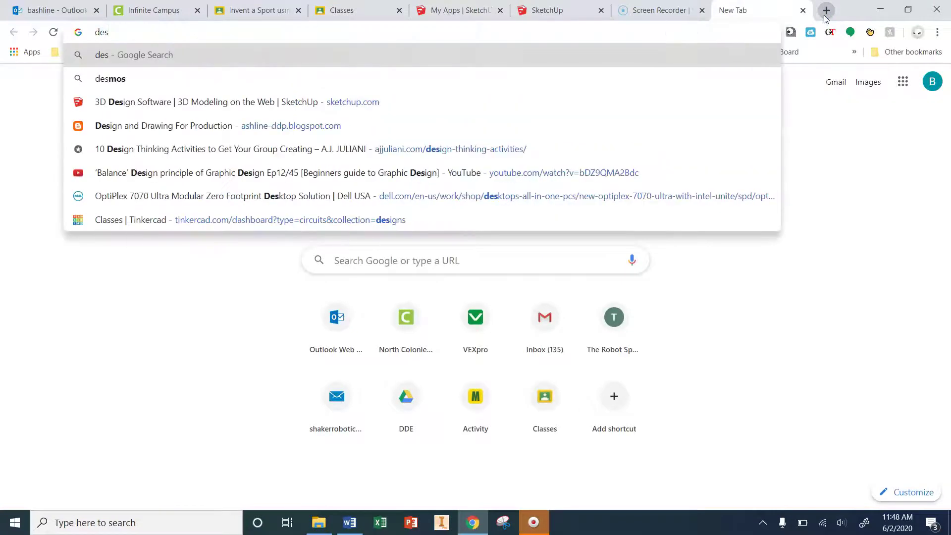
{"action": "type", "text": "k"}
{"action": "key", "text": "BackSpace"}
{"action": "key", "text": "BackSpace"}
{"action": "key", "text": "BackSpace"}
{"action": "key", "text": "BackSpace"}
{"action": "type", "text": "built in desk"}
{"action": "key", "text": "Return"}
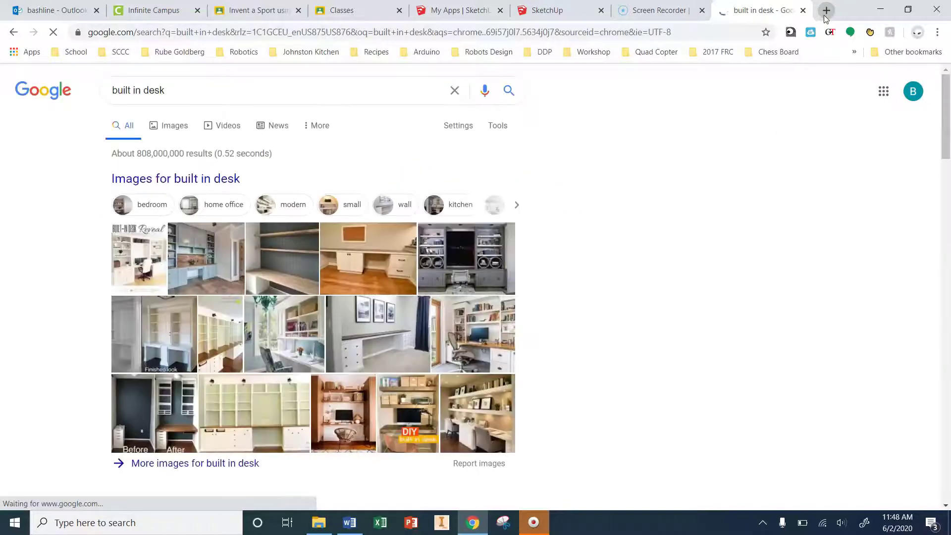
{"action": "left_click", "coordinate": [285, 276]}
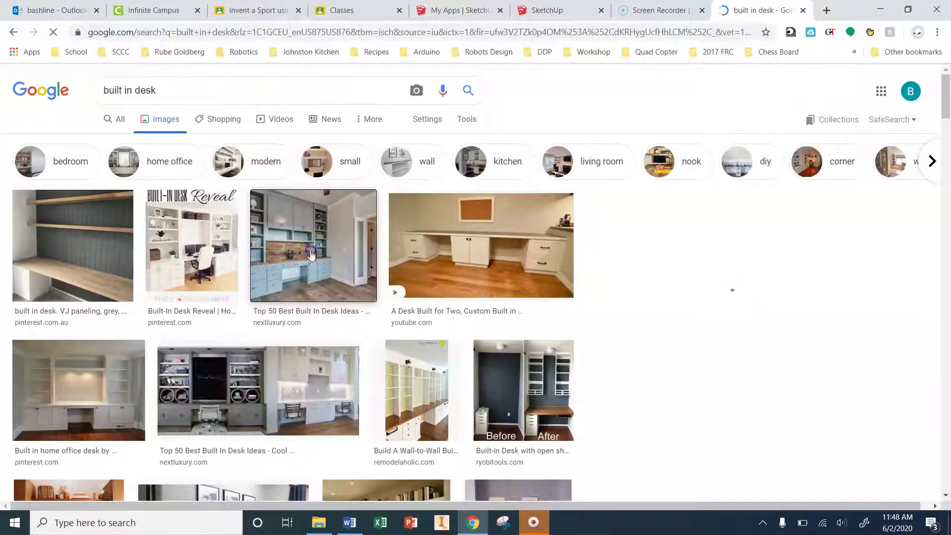
Step: Preview the blue built-in desk, the wall-to-wall desk with bookcase, and the Butcher Block desk
{"action": "left_click", "coordinate": [319, 239]}
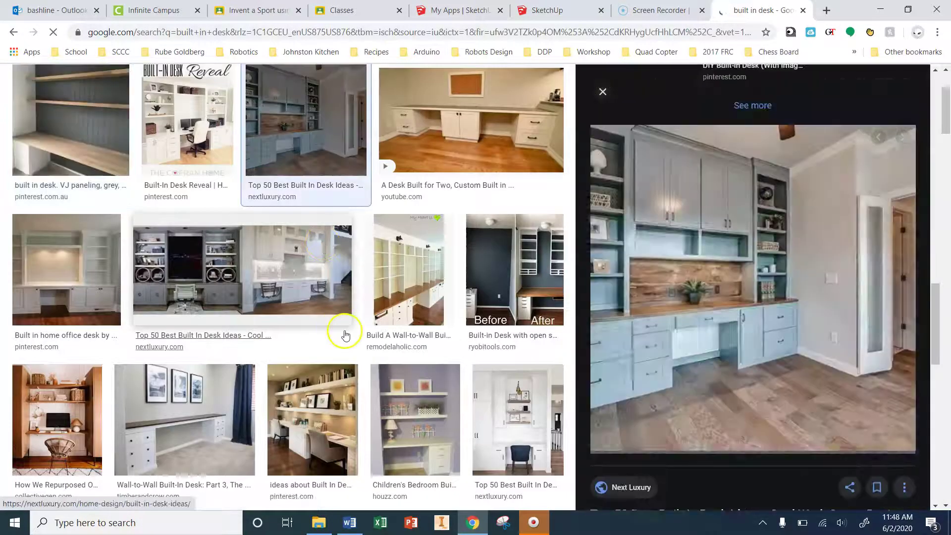
{"action": "scroll", "coordinate": [329, 309], "scroll_direction": "down", "scroll_amount": 2}
{"action": "scroll", "coordinate": [329, 308], "scroll_direction": "down", "scroll_amount": 4}
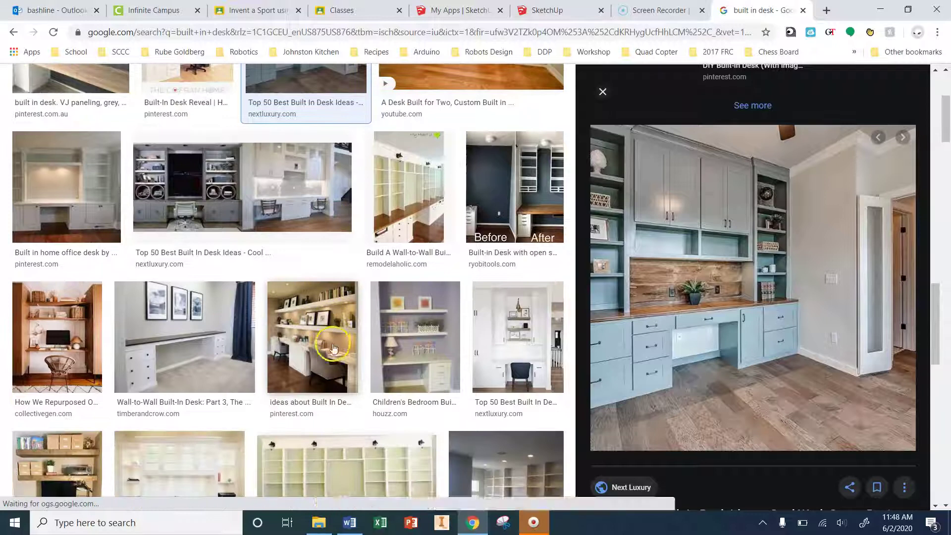
{"action": "left_click", "coordinate": [307, 342]}
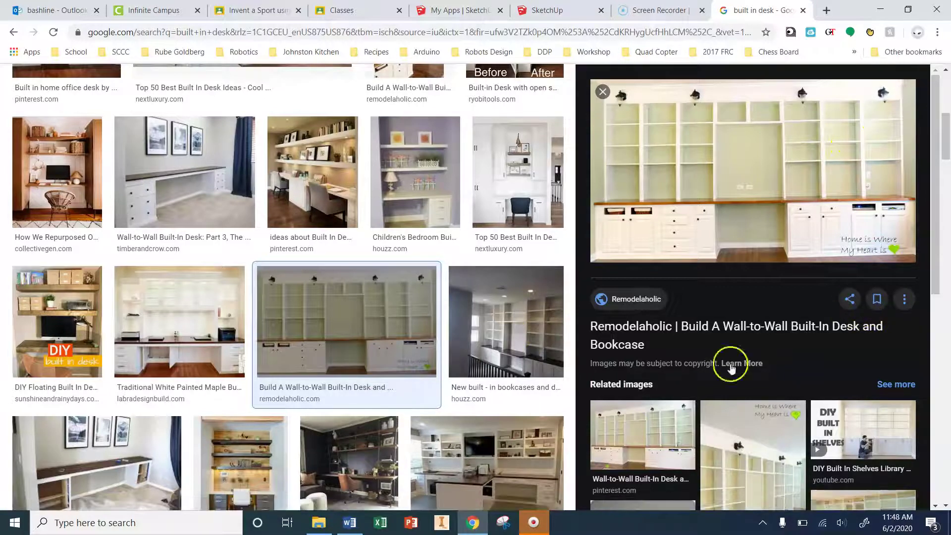
{"action": "scroll", "coordinate": [391, 414], "scroll_direction": "down", "scroll_amount": 3}
{"action": "left_click", "coordinate": [353, 383]}
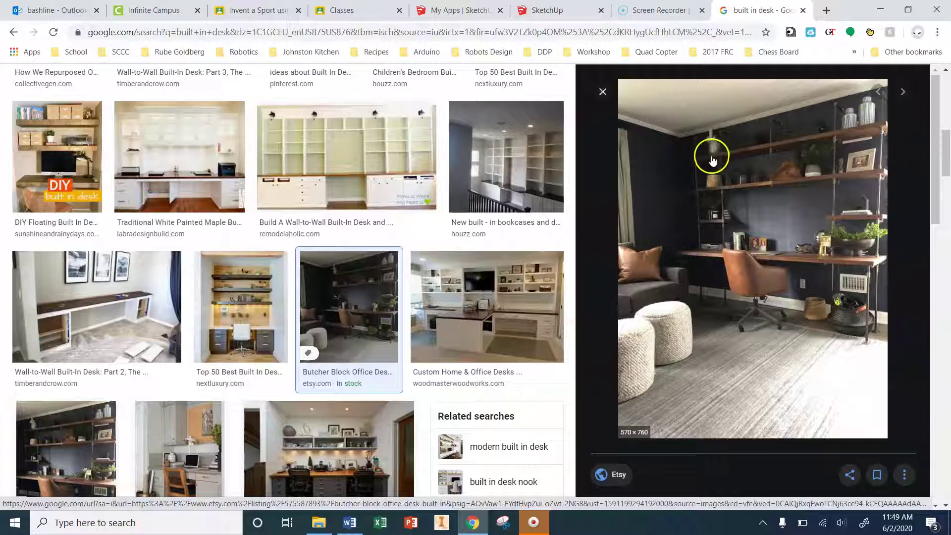
Step: Preview the dark two-person built-in desk with wooden top and further results
{"action": "scroll", "coordinate": [797, 220], "scroll_direction": "down", "scroll_amount": 2}
{"action": "scroll", "coordinate": [797, 220], "scroll_direction": "down", "scroll_amount": 2}
{"action": "left_click", "coordinate": [355, 484]}
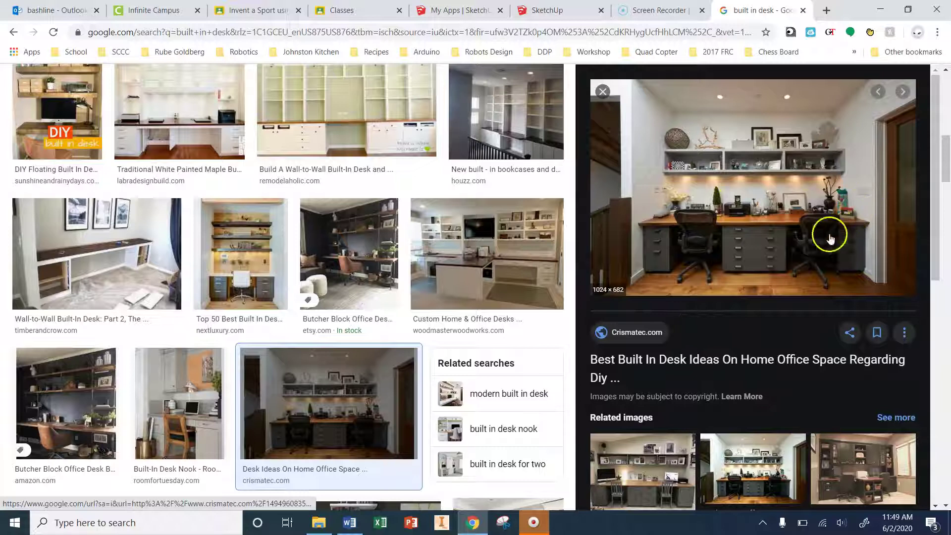
{"action": "scroll", "coordinate": [293, 435], "scroll_direction": "down", "scroll_amount": 2}
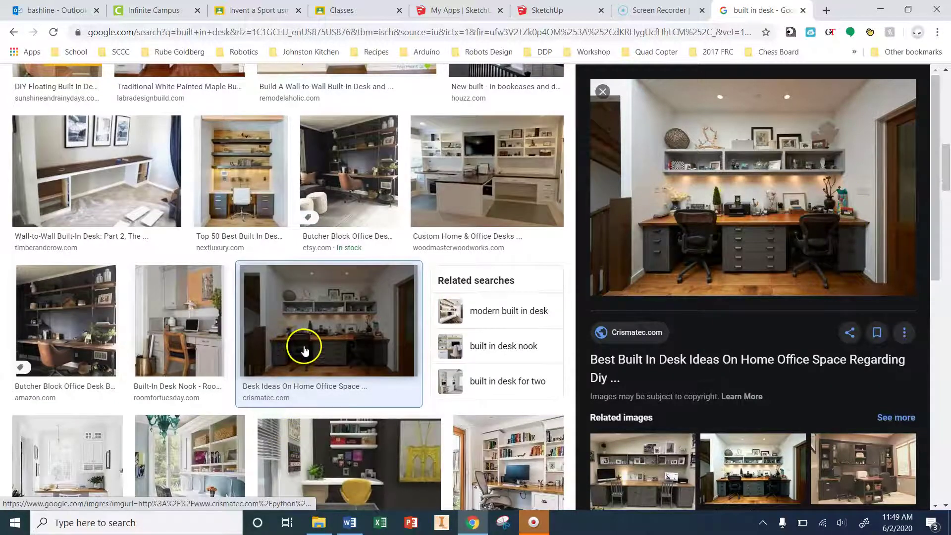
{"action": "scroll", "coordinate": [300, 354], "scroll_direction": "down", "scroll_amount": 7}
{"action": "left_click", "coordinate": [377, 426]}
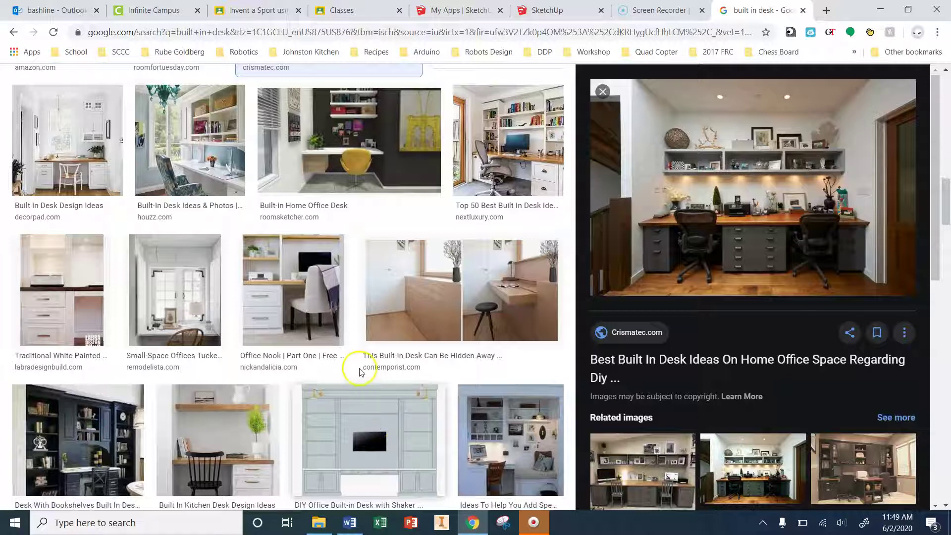
{"action": "scroll", "coordinate": [354, 411], "scroll_direction": "down", "scroll_amount": 7}
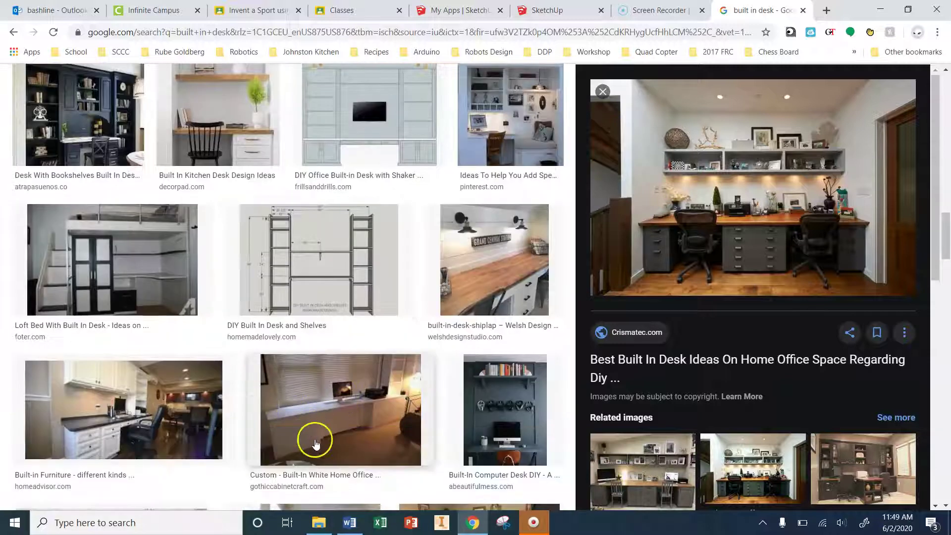
{"action": "scroll", "coordinate": [432, 406], "scroll_direction": "up", "scroll_amount": 5}
{"action": "scroll", "coordinate": [433, 406], "scroll_direction": "up", "scroll_amount": 10}
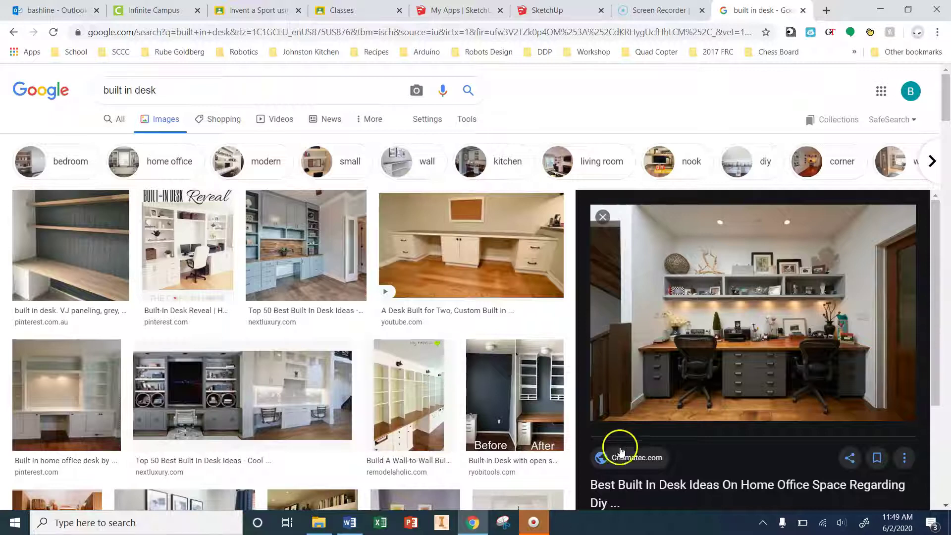
{"action": "left_click", "coordinate": [502, 526]}
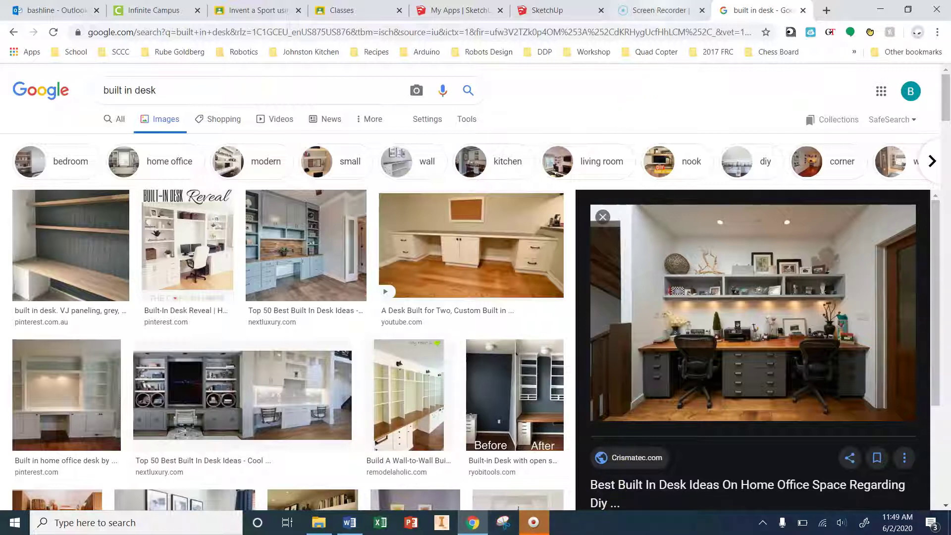
Step: Show the walnut-and-navy kitchen photo with gold handles full screen in Google Photos
{"action": "left_click", "coordinate": [28, 486]}
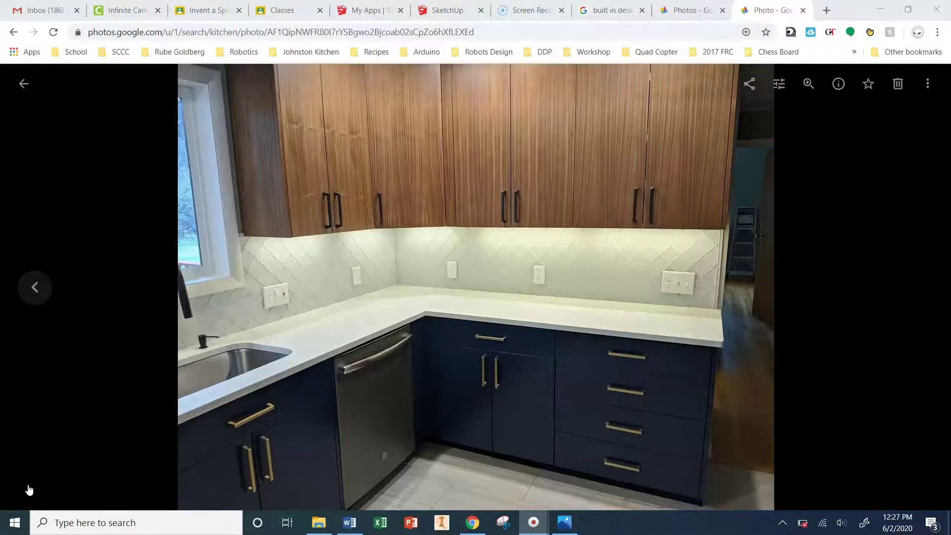
{"action": "left_click", "coordinate": [276, 515]}
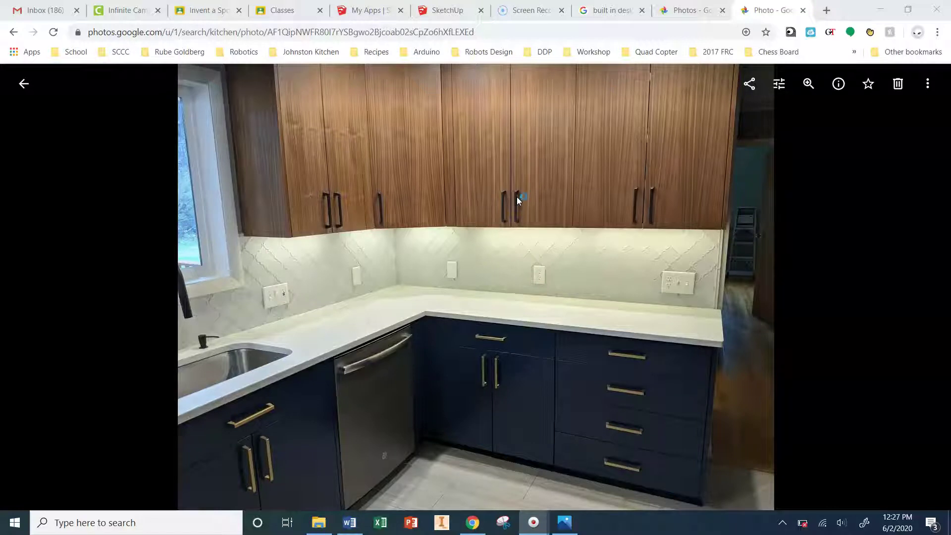
{"action": "left_click", "coordinate": [616, 55]}
{"action": "left_click", "coordinate": [469, 178]}
{"action": "mouse_move", "coordinate": [508, 210]}
{"action": "left_mouse_down"}
{"action": "mouse_move", "coordinate": [506, 198]}
{"action": "mouse_move", "coordinate": [471, 353]}
{"action": "left_mouse_up"}
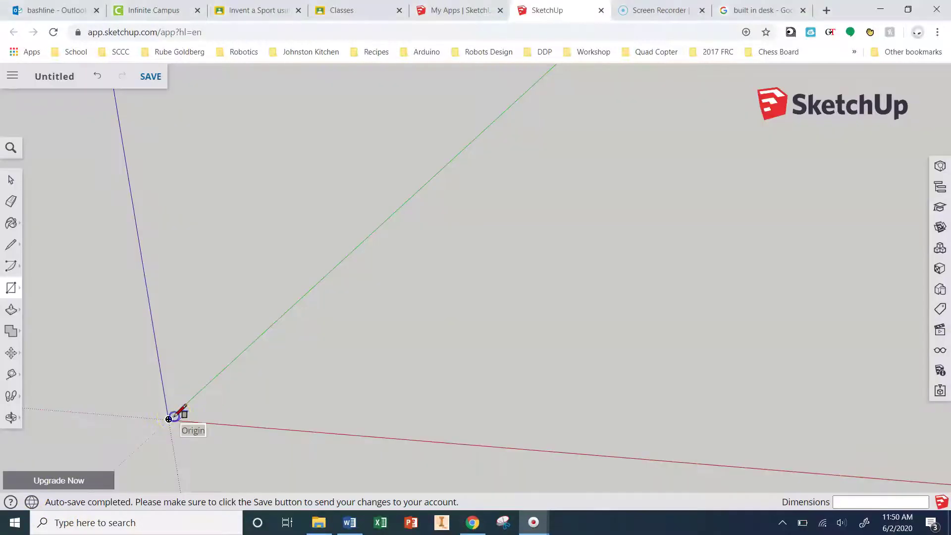
Step: Draw an 85" by 36" rectangle outward from the origin
{"action": "left_click_drag", "start_coordinate": [168, 419], "coordinate": [484, 370]}
{"action": "type", "text": "85\""}
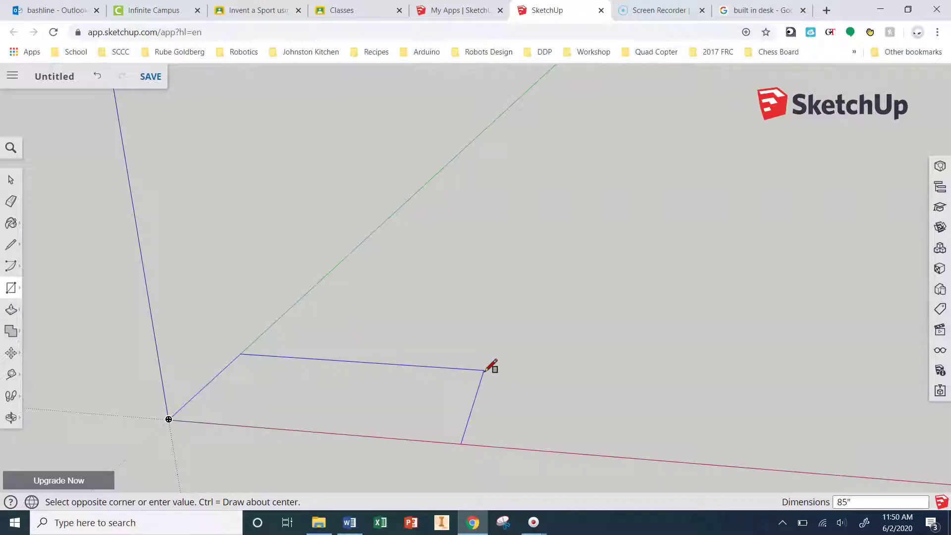
{"action": "type", "text": ",29\""}
{"action": "type", "text": "\""}
{"action": "key", "text": "Return"}
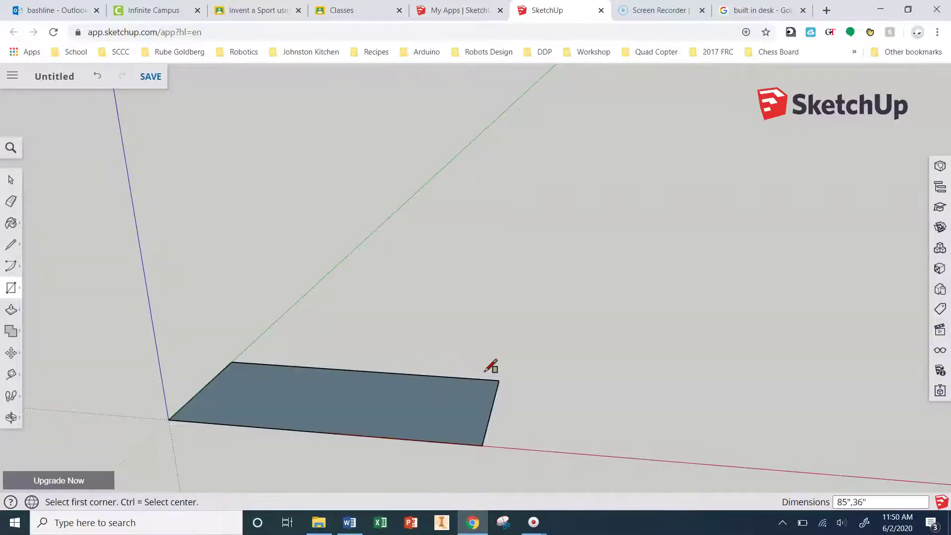
Step: Pull the rectangle up into a box, undoing an accidental 29' extrusion
{"action": "left_click", "coordinate": [15, 310]}
{"action": "left_click_drag", "start_coordinate": [377, 415], "coordinate": [363, 369]}
{"action": "type", "text": "29'"}
{"action": "key", "text": "Return"}
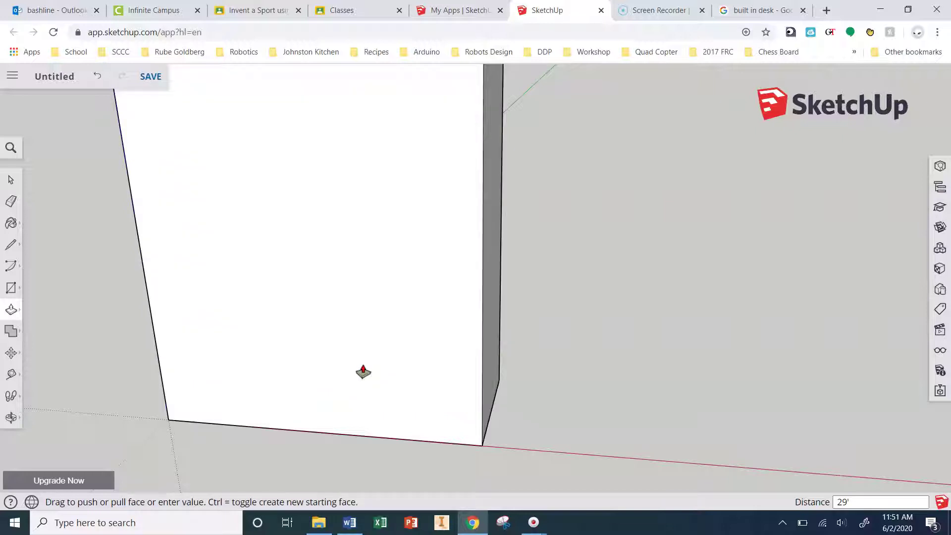
{"action": "key", "text": "ctrl+z"}
{"action": "left_click_drag", "start_coordinate": [356, 382], "coordinate": [359, 344]}
Step: Raise the box's top face to adjust the desk height
{"action": "left_click", "coordinate": [358, 345]}
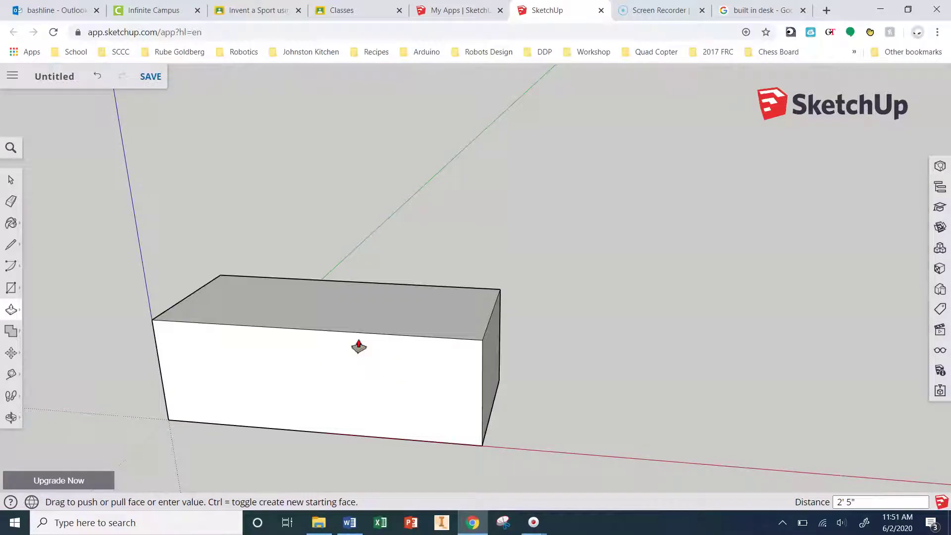
{"action": "left_click", "coordinate": [670, 411]}
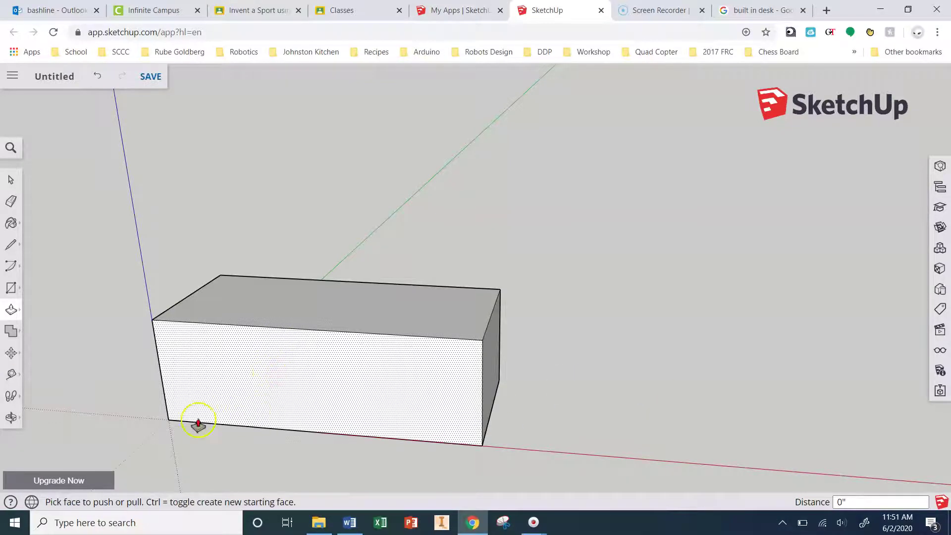
{"action": "scroll", "coordinate": [146, 411], "scroll_direction": "up", "scroll_amount": 1}
{"action": "scroll", "coordinate": [163, 446], "scroll_direction": "up", "scroll_amount": 3}
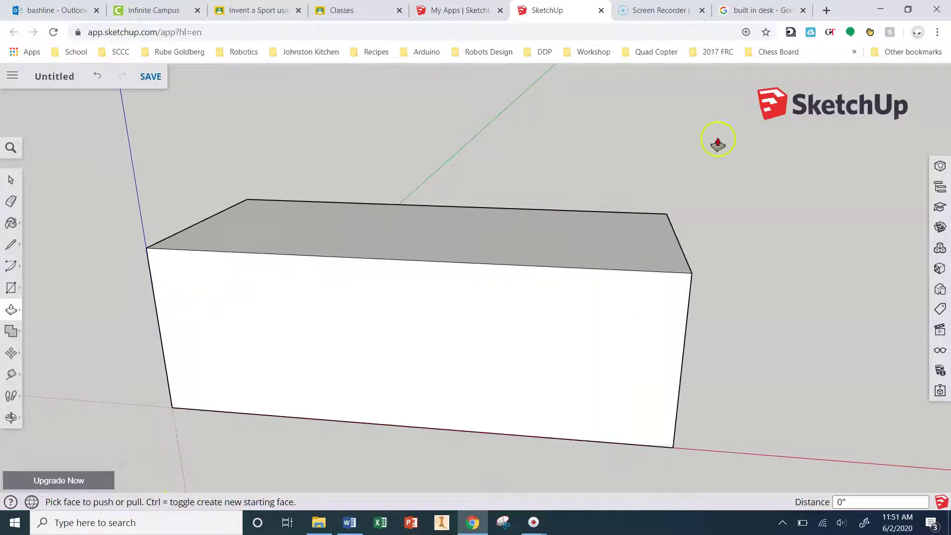
Step: Draw a line across the box's front face to split off a top slab
{"action": "left_click", "coordinate": [14, 248]}
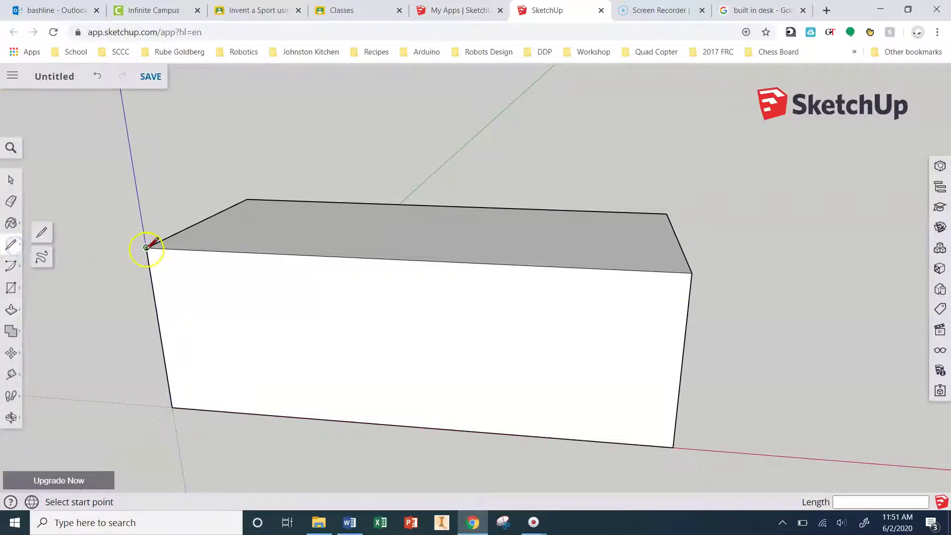
{"action": "left_click", "coordinate": [146, 247]}
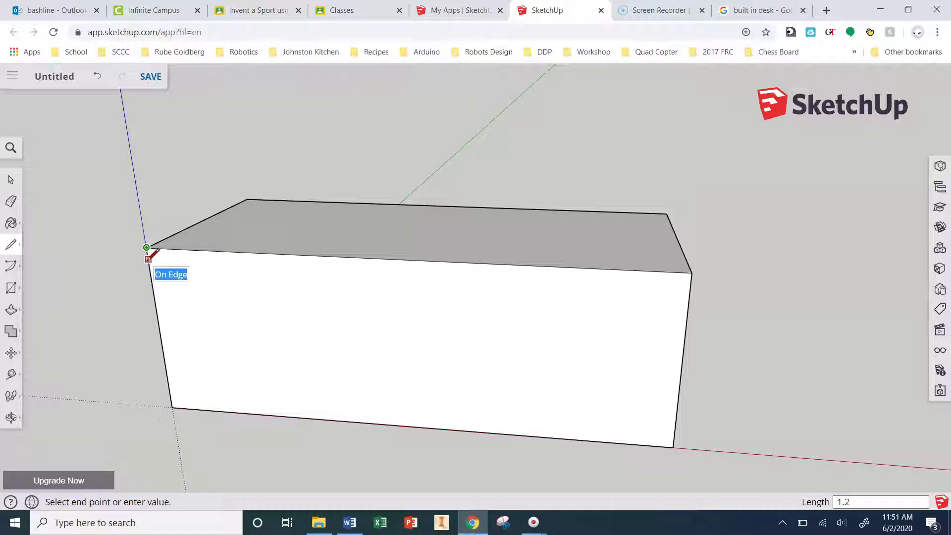
{"action": "left_click", "coordinate": [147, 257]}
{"action": "left_click", "coordinate": [147, 255]}
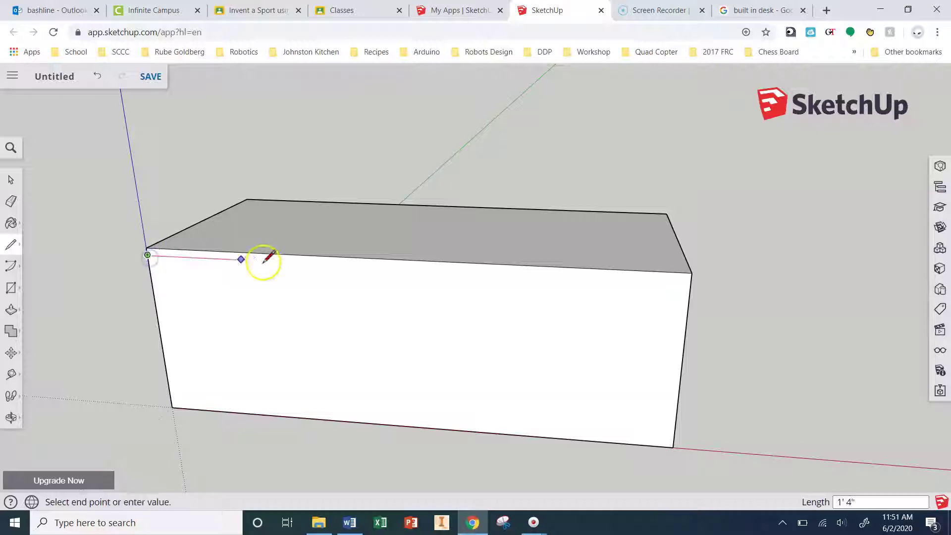
{"action": "left_click", "coordinate": [691, 281]}
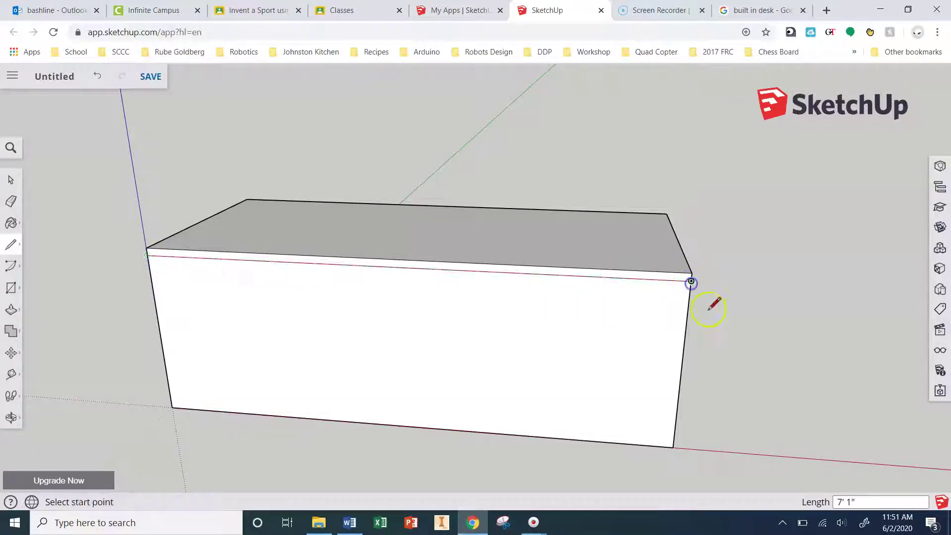
Step: Push the lower front face in 0.75" so the top slab overhangs as a countertop
{"action": "left_click", "coordinate": [11, 310]}
{"action": "left_click_drag", "start_coordinate": [196, 329], "coordinate": [198, 326]}
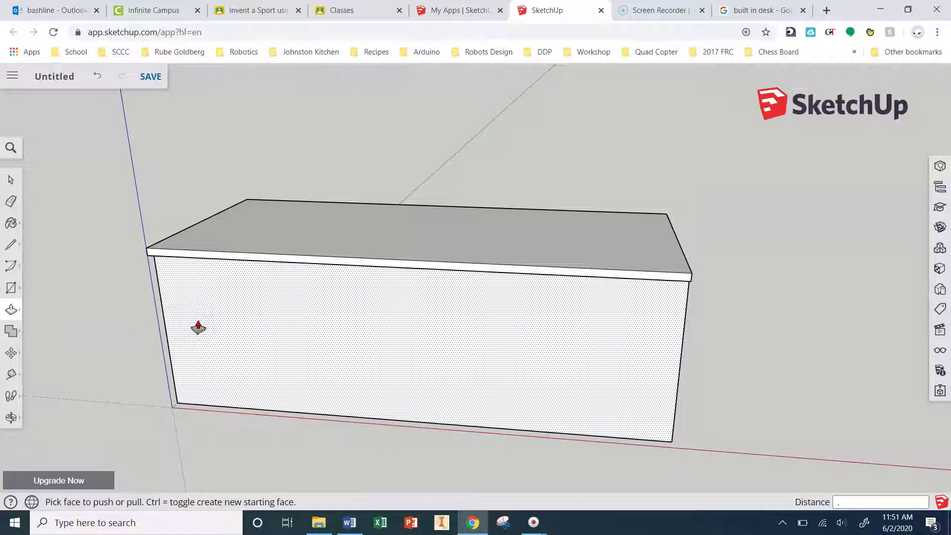
{"action": "type", "text": ".75"}
{"action": "key", "text": "Return"}
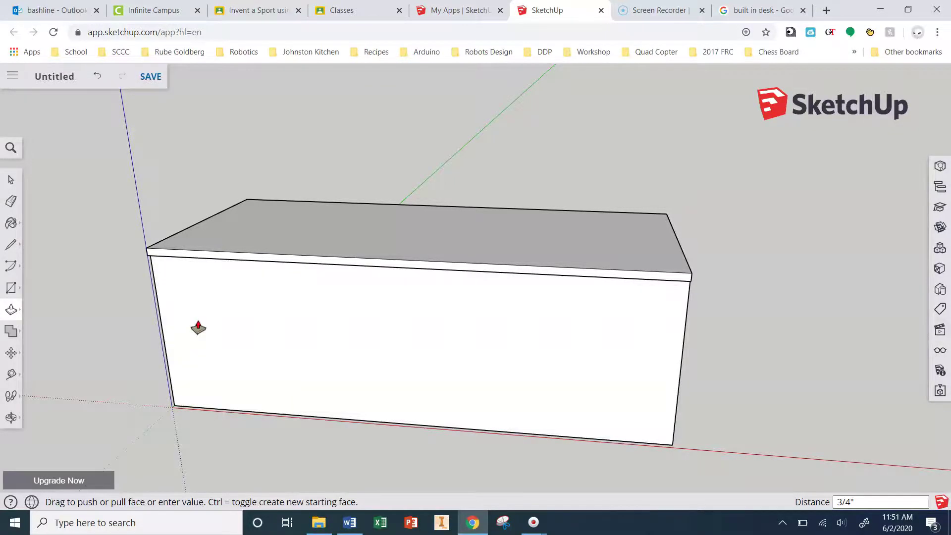
Step: Shorten the box by pushing its right end inward, then view the front
{"action": "left_click", "coordinate": [882, 345]}
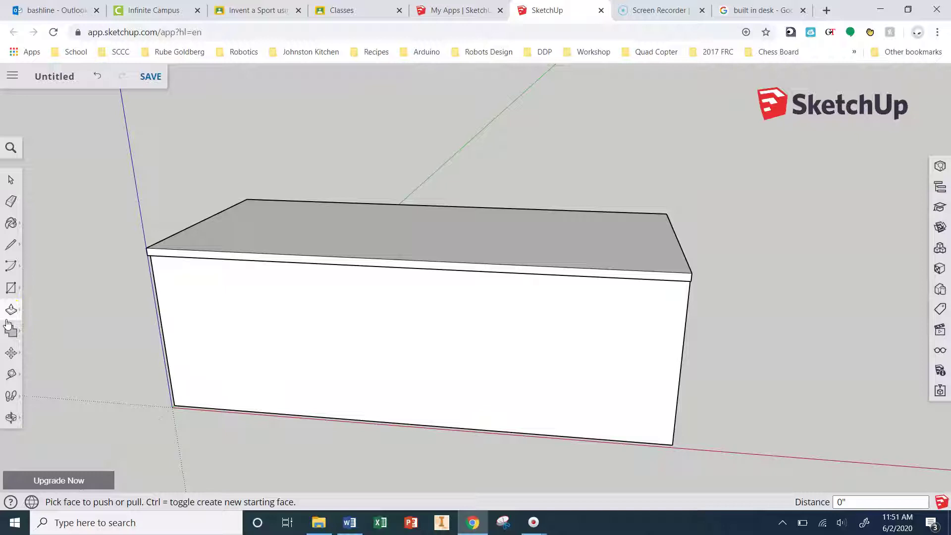
{"action": "left_click", "coordinate": [10, 312]}
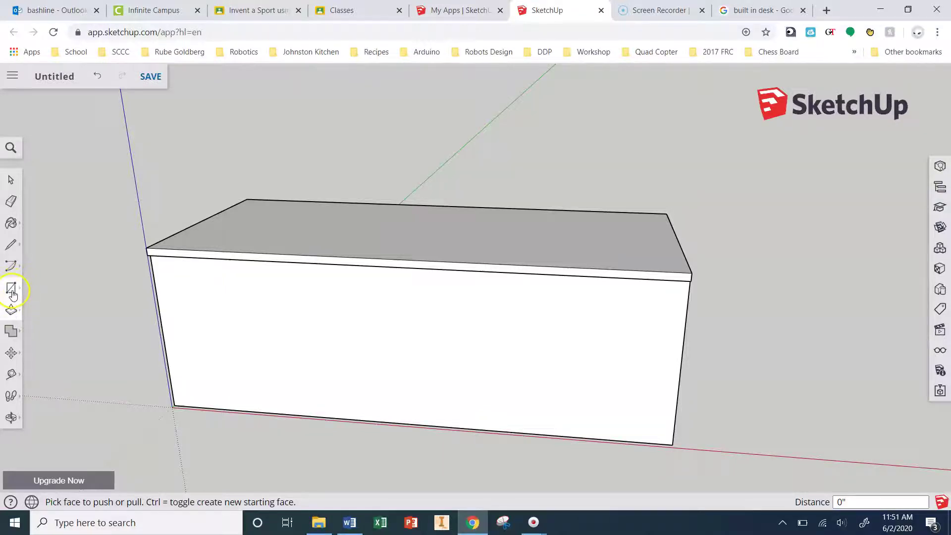
{"action": "middle_click_drag", "start_coordinate": [820, 286], "coordinate": [263, 296]}
{"action": "left_click_drag", "start_coordinate": [569, 335], "coordinate": [545, 340]}
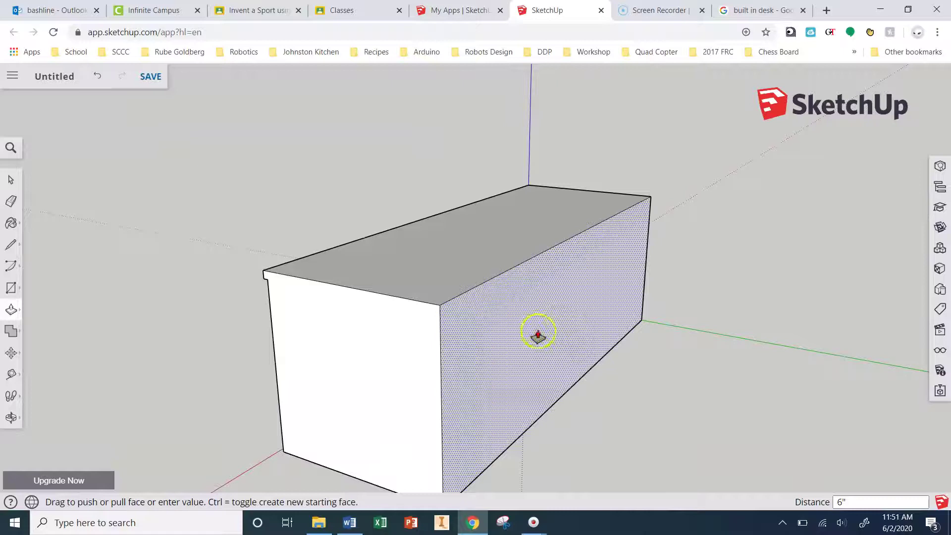
{"action": "middle_click_drag", "start_coordinate": [533, 336], "coordinate": [608, 287]}
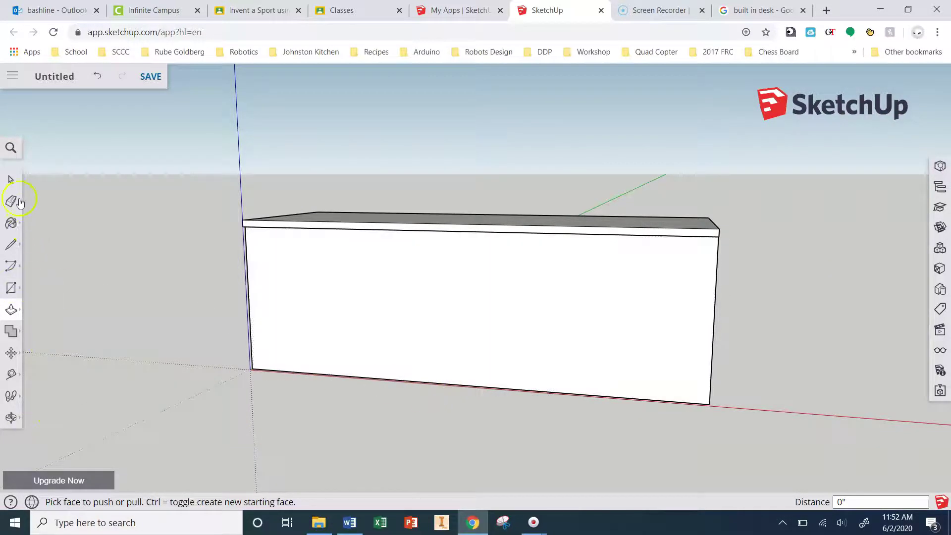
{"action": "left_click", "coordinate": [11, 244]}
{"action": "scroll", "coordinate": [711, 405], "scroll_direction": "up", "scroll_amount": 2}
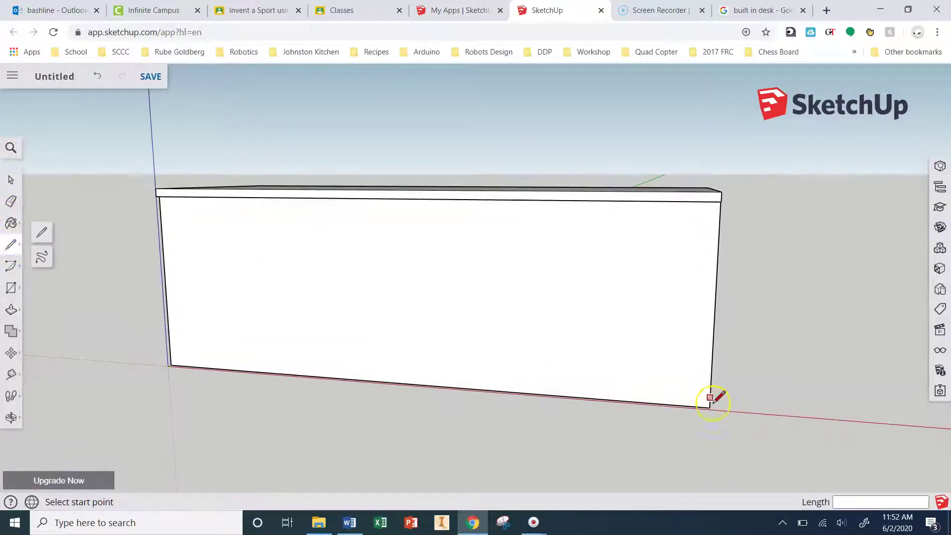
{"action": "left_click", "coordinate": [709, 408]}
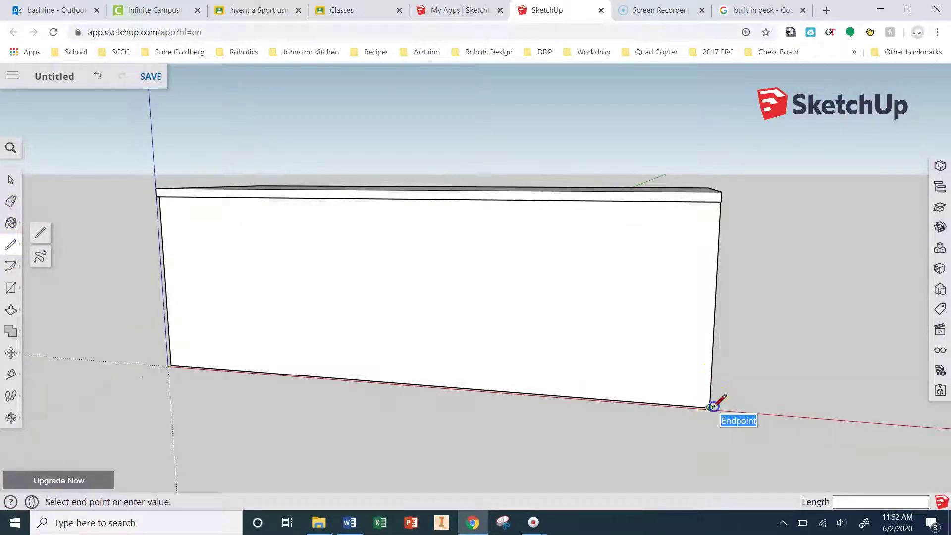
{"action": "left_click", "coordinate": [714, 375]}
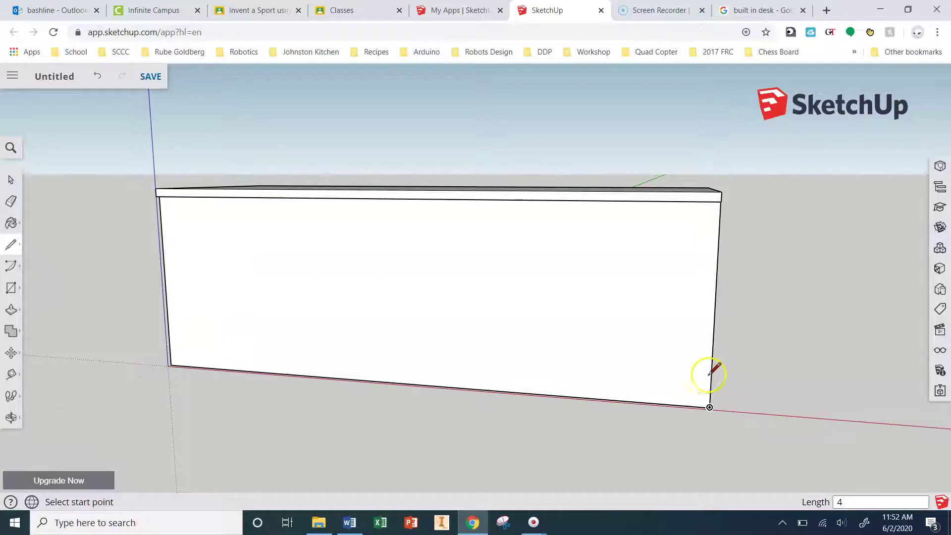
{"action": "left_click", "coordinate": [710, 379]}
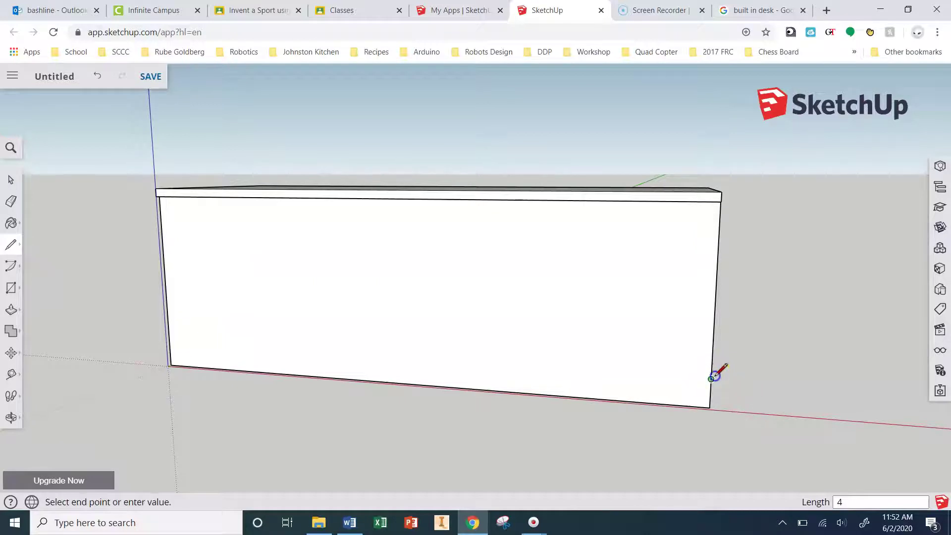
{"action": "left_click", "coordinate": [169, 340]}
{"action": "middle_click_drag", "start_coordinate": [813, 384], "coordinate": [632, 397]}
{"action": "left_click", "coordinate": [16, 314]}
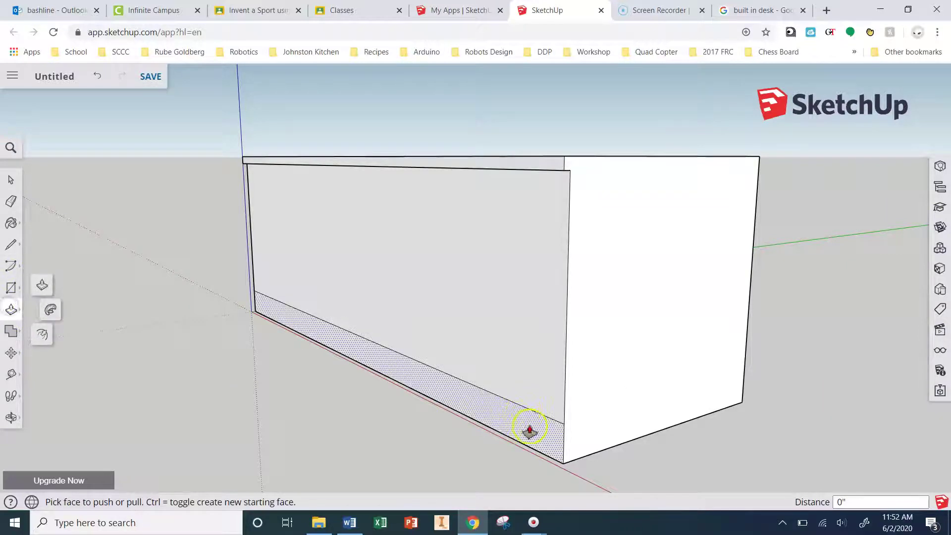
{"action": "left_click", "coordinate": [531, 432]}
{"action": "type", "text": "3.5"}
{"action": "key", "text": "Return"}
{"action": "middle_click_drag", "start_coordinate": [446, 427], "coordinate": [638, 450]}
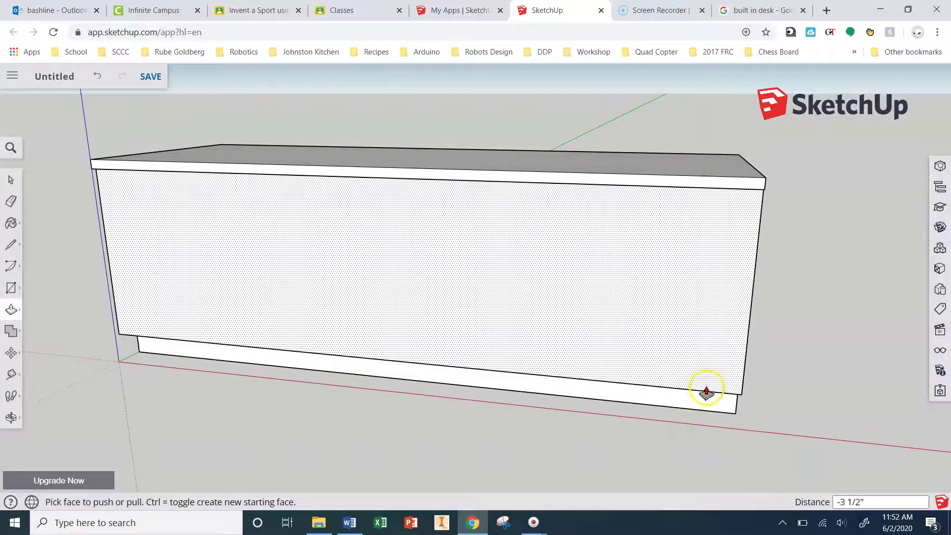
{"action": "left_click", "coordinate": [738, 443]}
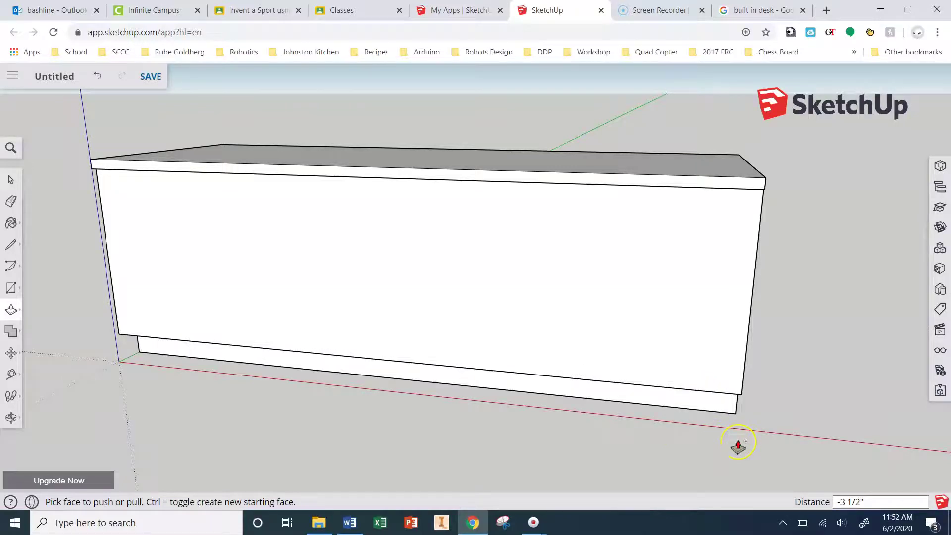
{"action": "key", "text": "ctrl+z"}
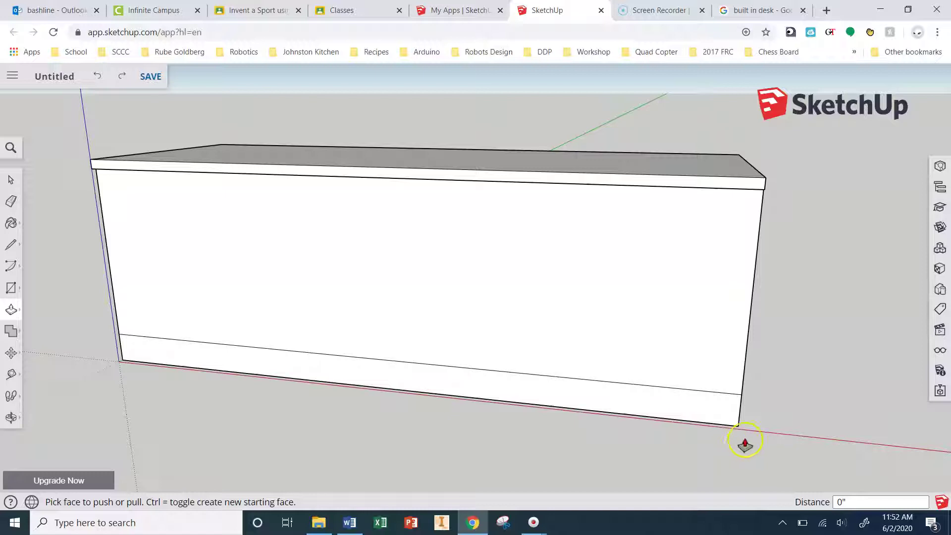
{"action": "key", "text": "ctrl+z"}
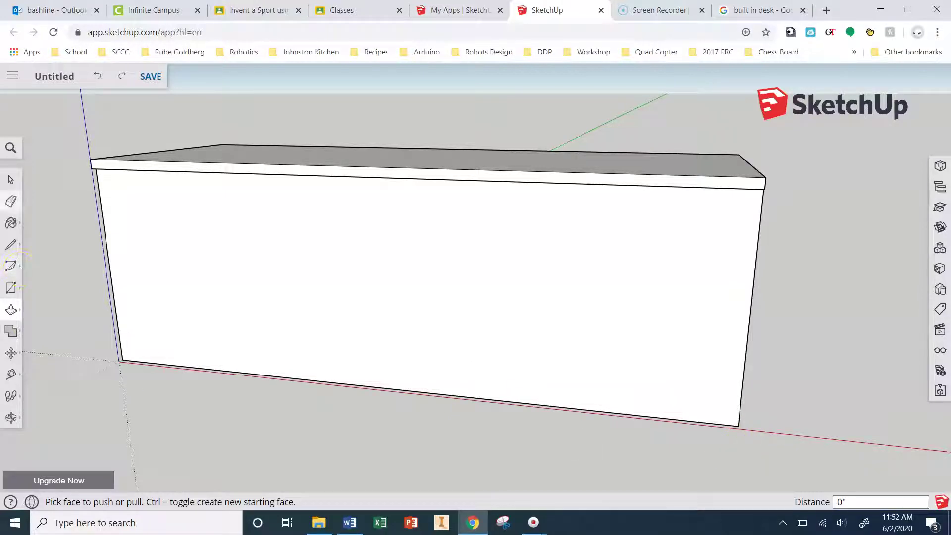
Step: Mark a 0.75" point down the box's top-right edge with a short line
{"action": "left_click", "coordinate": [11, 288]}
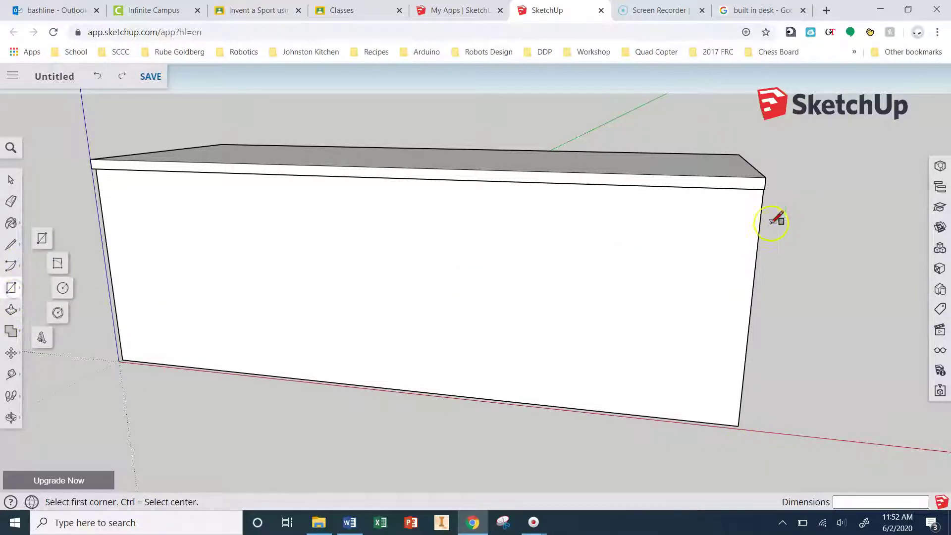
{"action": "scroll", "coordinate": [763, 203], "scroll_direction": "up", "scroll_amount": 2}
{"action": "scroll", "coordinate": [765, 198], "scroll_direction": "up", "scroll_amount": 3}
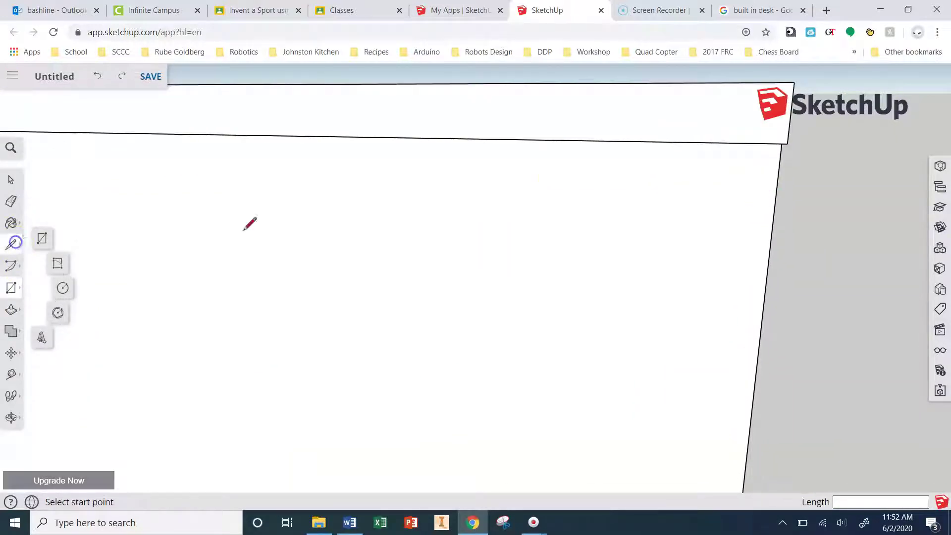
{"action": "left_click", "coordinate": [19, 252]}
{"action": "middle_click_drag", "start_coordinate": [814, 205], "coordinate": [790, 138]}
{"action": "left_click", "coordinate": [758, 155]}
{"action": "left_click", "coordinate": [758, 202]}
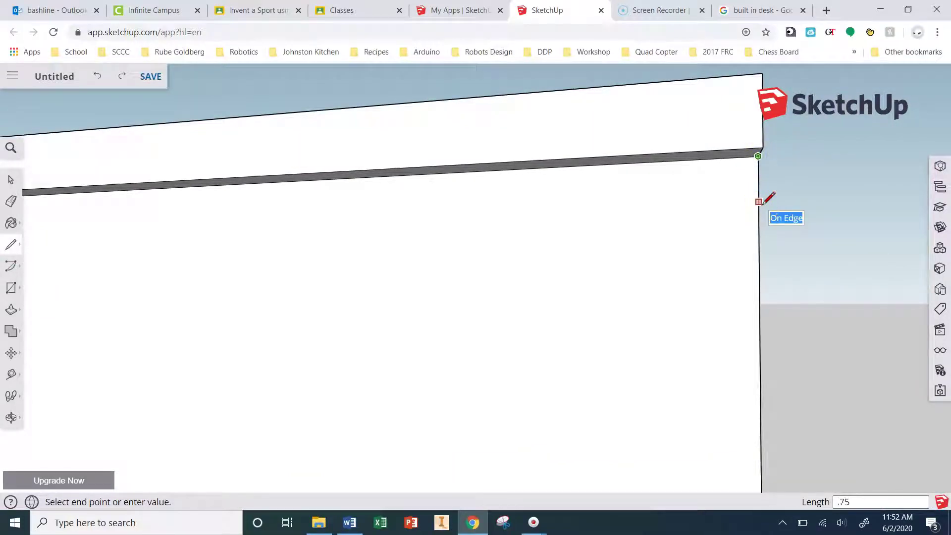
{"action": "key", "text": "Return"}
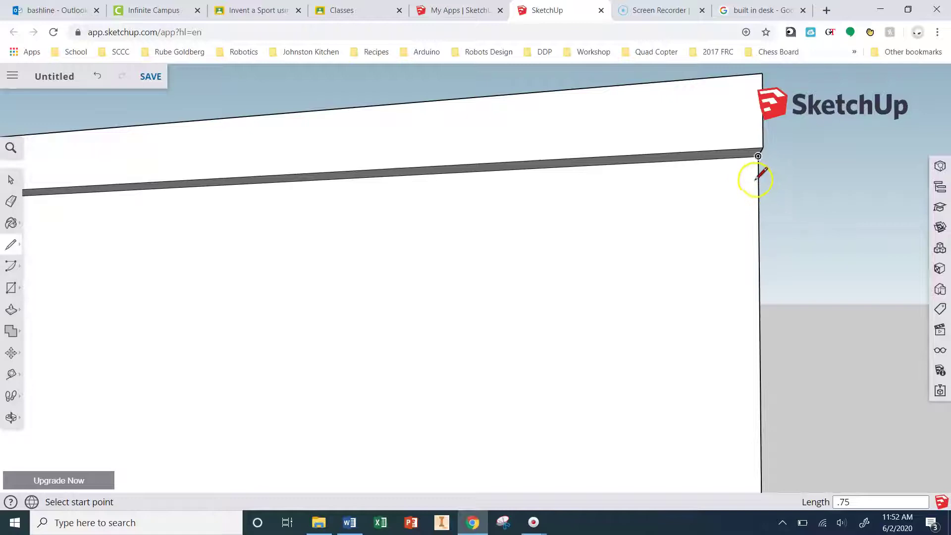
{"action": "left_click", "coordinate": [759, 198]}
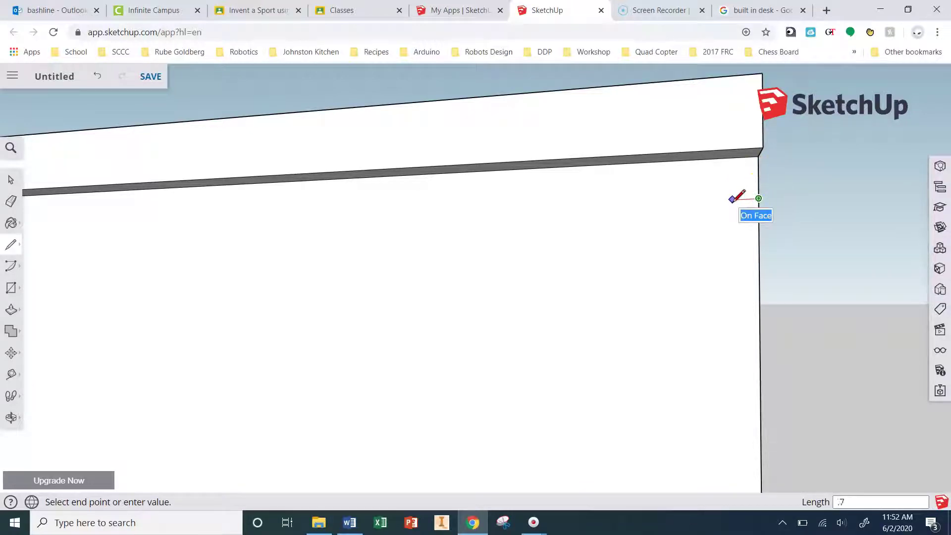
Step: Draw the 18" by 5" top drawer rectangle just under the countertop at the right end
{"action": "scroll", "coordinate": [817, 207], "scroll_direction": "down", "scroll_amount": 5}
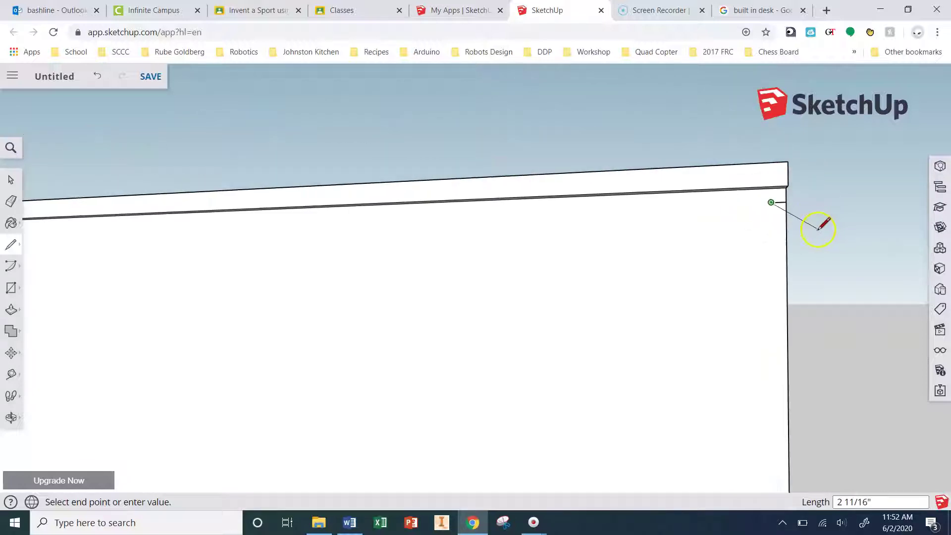
{"action": "scroll", "coordinate": [819, 225], "scroll_direction": "down", "scroll_amount": 2}
{"action": "middle_click_drag", "start_coordinate": [748, 259], "coordinate": [785, 307]}
{"action": "key", "text": "Escape"}
{"action": "left_click", "coordinate": [11, 288]}
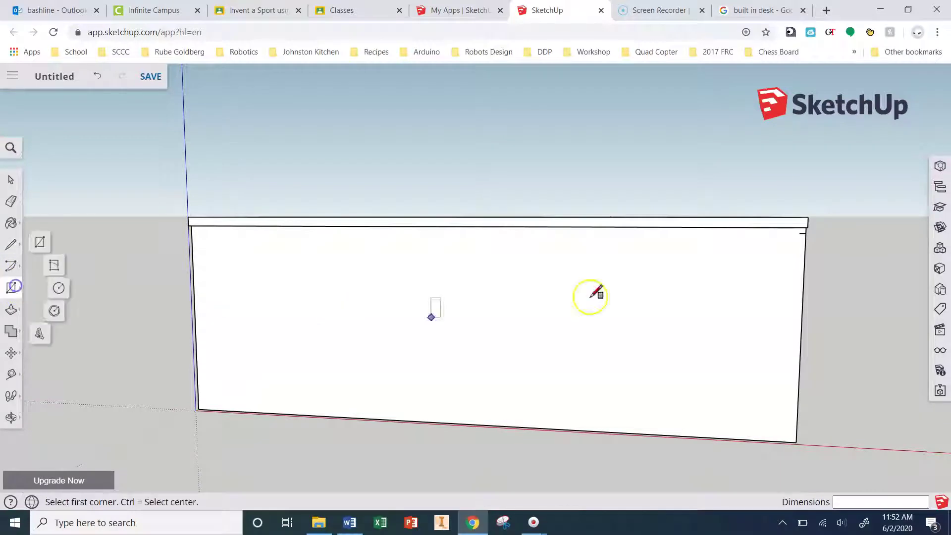
{"action": "left_click", "coordinate": [799, 233]}
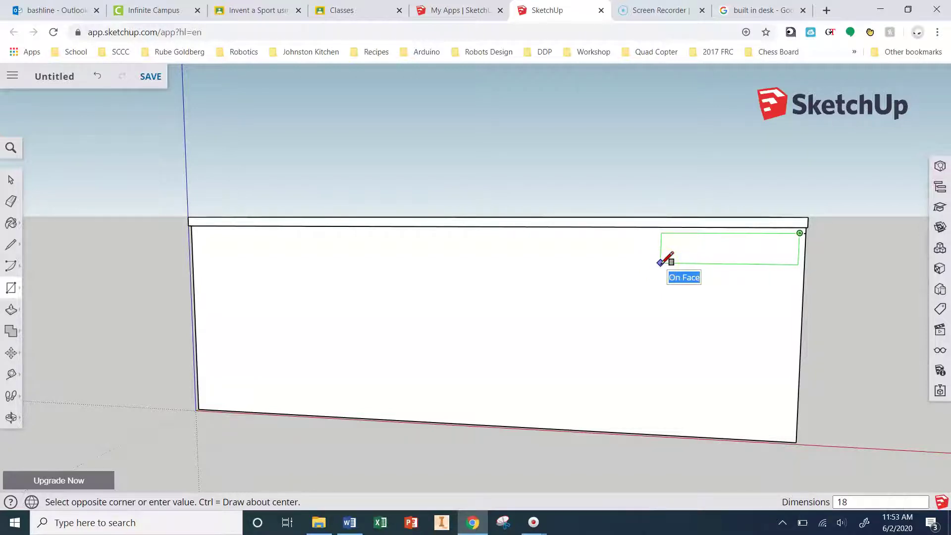
{"action": "left_click", "coordinate": [652, 271]}
Step: Draw a 3/8" gap line down from the first drawer rectangle's lower-right corner
{"action": "scroll", "coordinate": [728, 289], "scroll_direction": "up", "scroll_amount": 3}
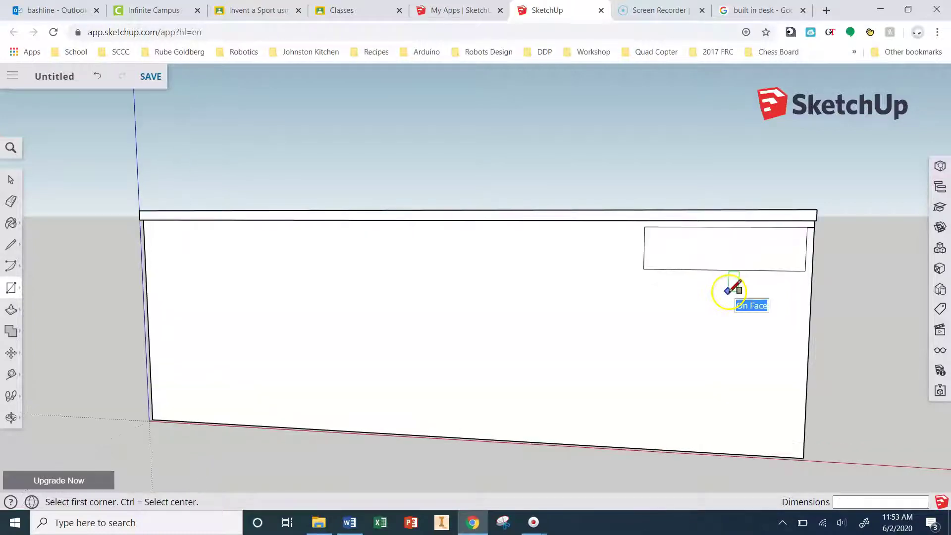
{"action": "scroll", "coordinate": [798, 284], "scroll_direction": "up", "scroll_amount": 4}
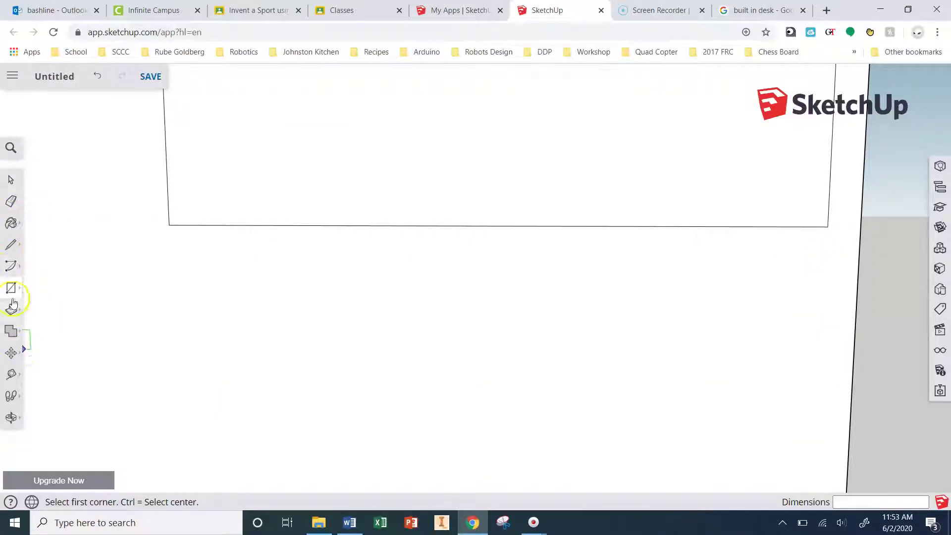
{"action": "left_click", "coordinate": [13, 251]}
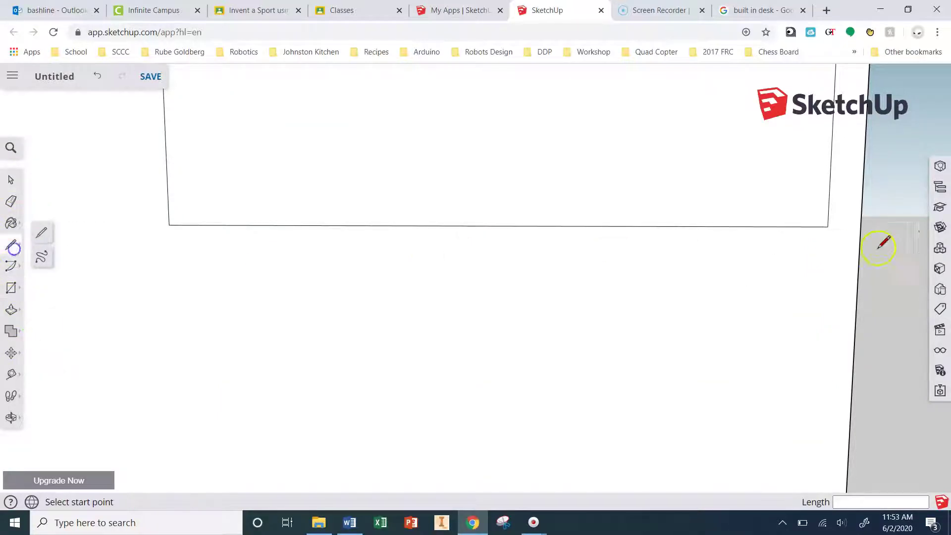
{"action": "left_click", "coordinate": [827, 227]}
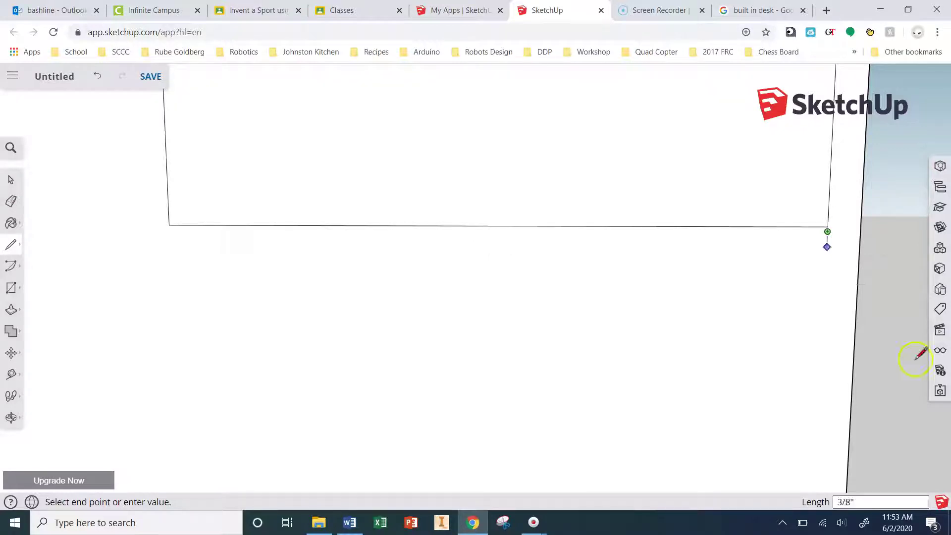
{"action": "key", "text": "Return"}
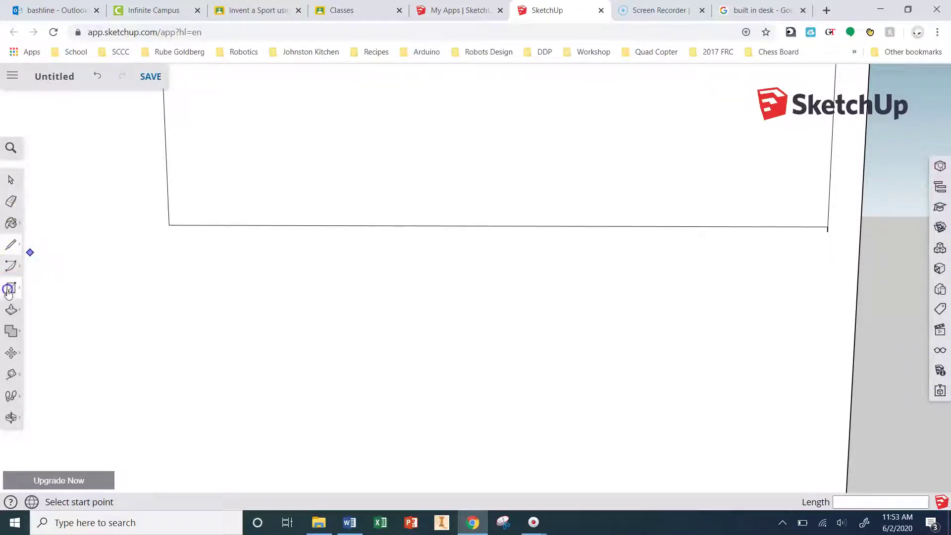
Step: Draw the second drawer rectangle, 18 by 4, below the gap
{"action": "left_click", "coordinate": [11, 287]}
{"action": "scroll", "coordinate": [599, 196], "scroll_direction": "down", "scroll_amount": 3}
{"action": "left_click", "coordinate": [737, 218]}
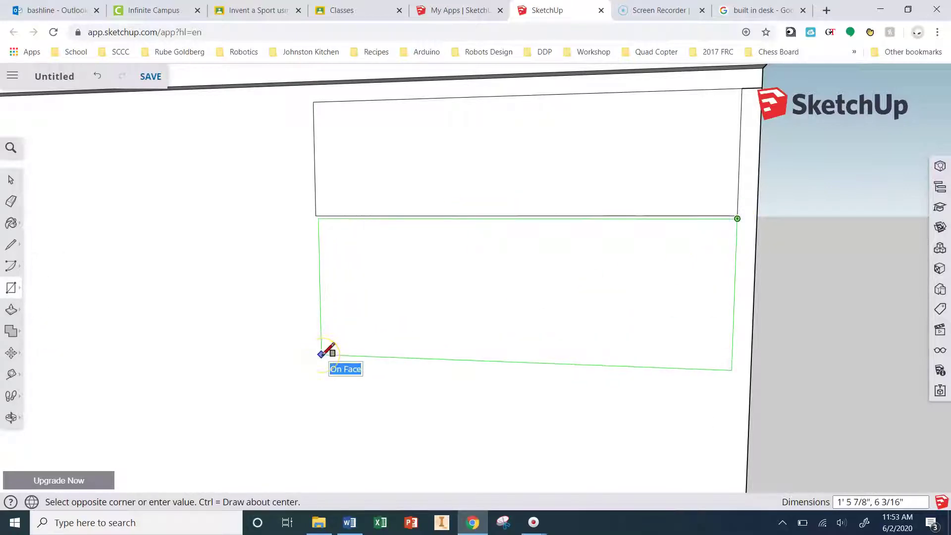
{"action": "type", "text": "18,4"}
{"action": "key", "text": "Return"}
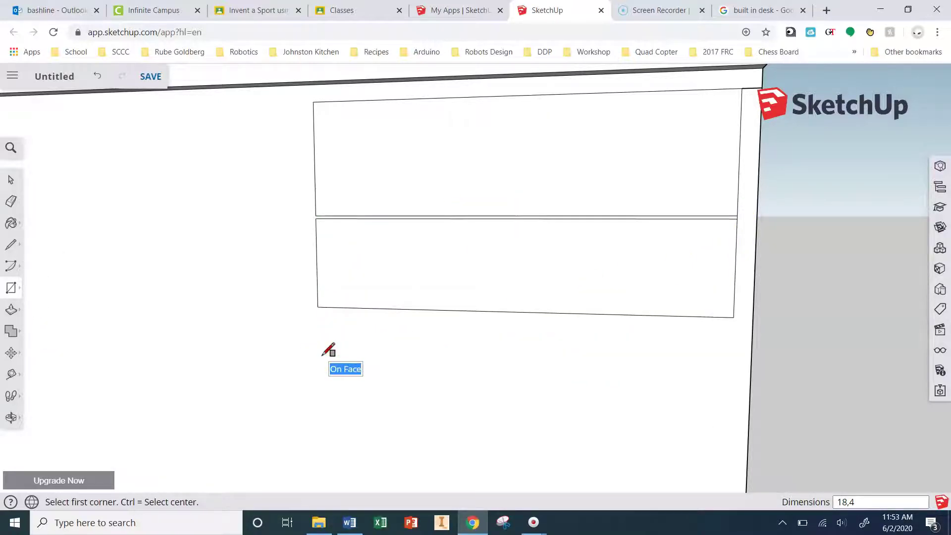
Step: Draw a 0.5" gap line below the second rectangle's lower-right corner
{"action": "left_click", "coordinate": [11, 244]}
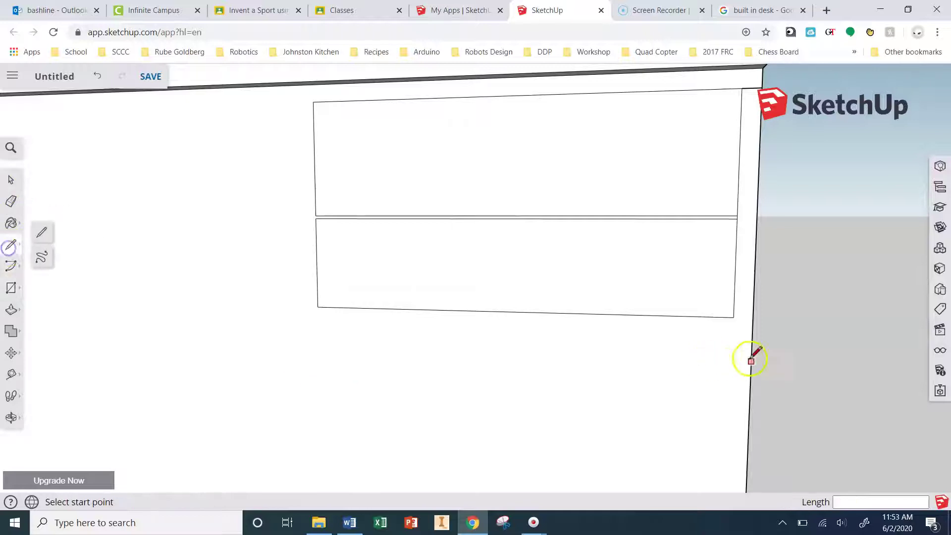
{"action": "left_click", "coordinate": [733, 317]}
{"action": "type", "text": ".5"}
{"action": "key", "text": "Return"}
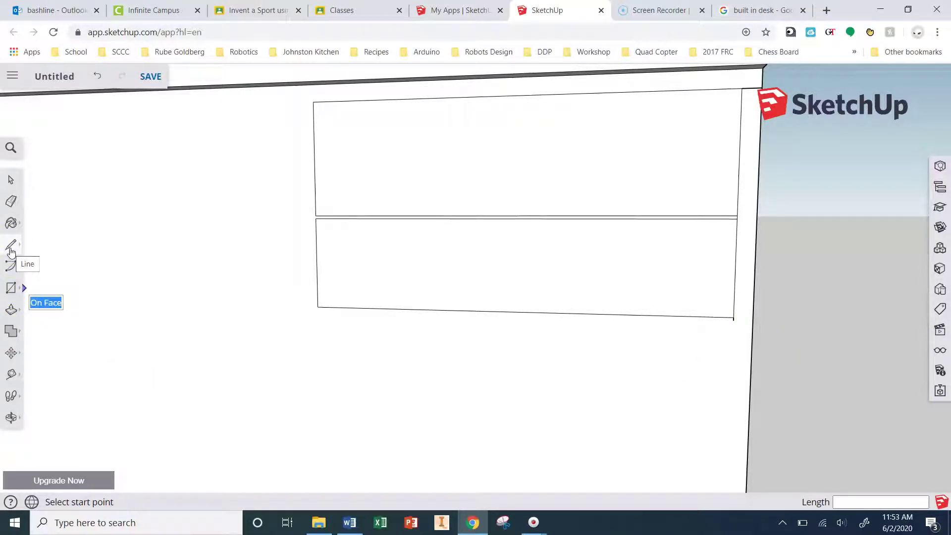
Step: Draw the third drawer-front rectangle below the second one
{"action": "left_click", "coordinate": [11, 287]}
{"action": "left_click", "coordinate": [734, 319]}
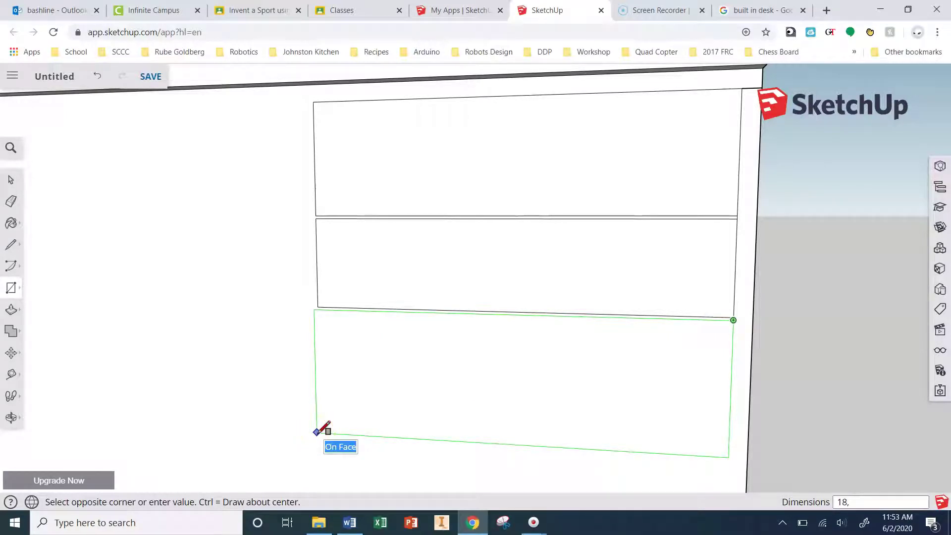
{"action": "key", "text": "Return"}
{"action": "middle_click_drag", "start_coordinate": [327, 429], "coordinate": [577, 342]}
{"action": "scroll", "coordinate": [577, 342], "scroll_direction": "up", "scroll_amount": 2}
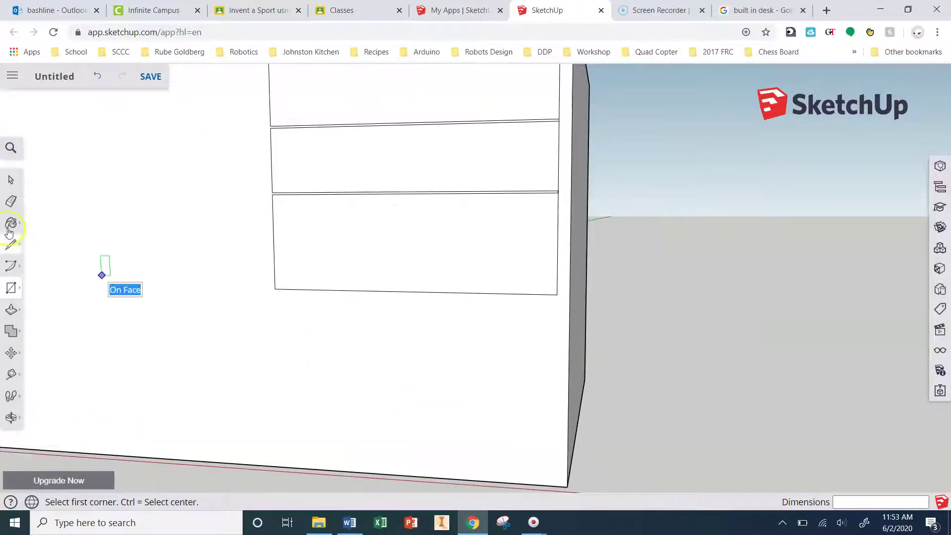
{"action": "key", "text": "l"}
{"action": "left_click", "coordinate": [556, 294]}
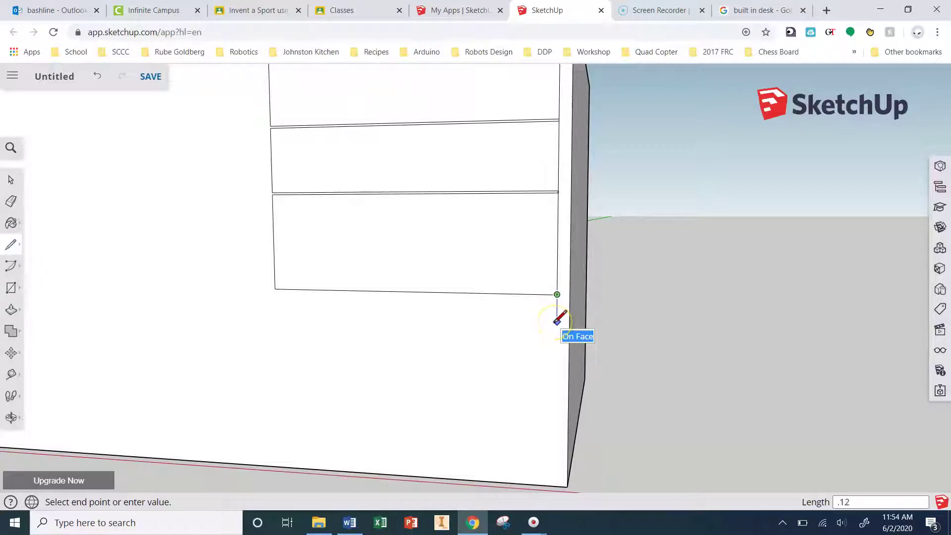
{"action": "left_click", "coordinate": [10, 239]}
Step: Draw the fourth, 18 by 10 drawer rectangle below the other three
{"action": "left_click", "coordinate": [11, 287]}
{"action": "scroll", "coordinate": [579, 312], "scroll_direction": "up", "scroll_amount": 3}
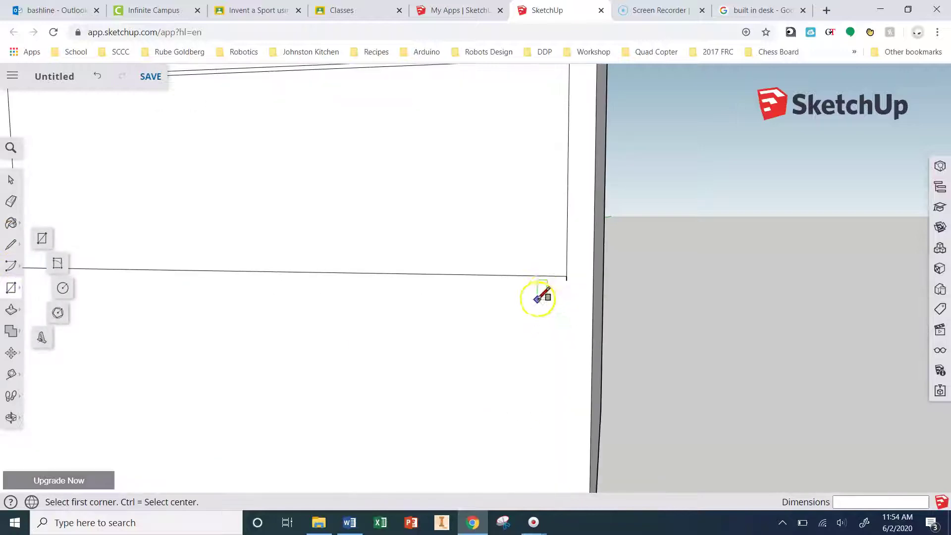
{"action": "left_click", "coordinate": [581, 273]}
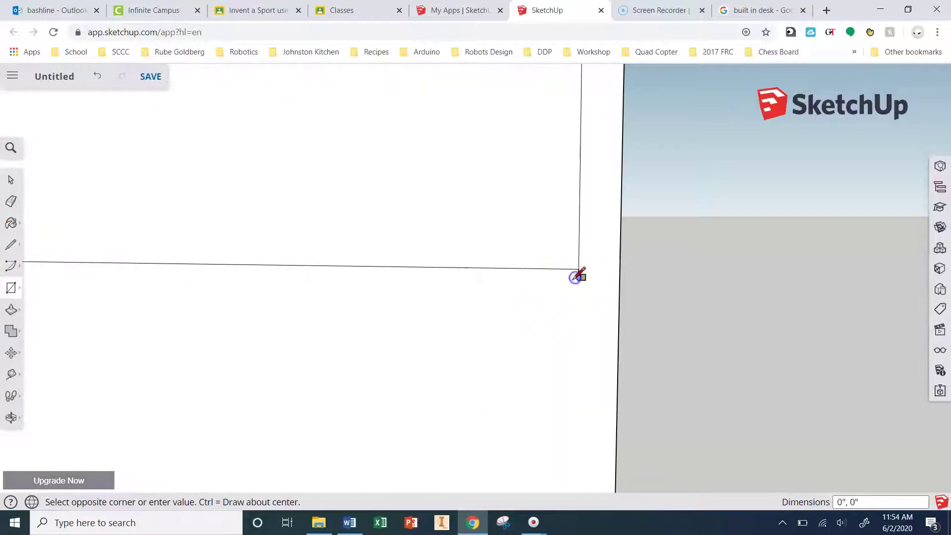
{"action": "key", "text": "Escape"}
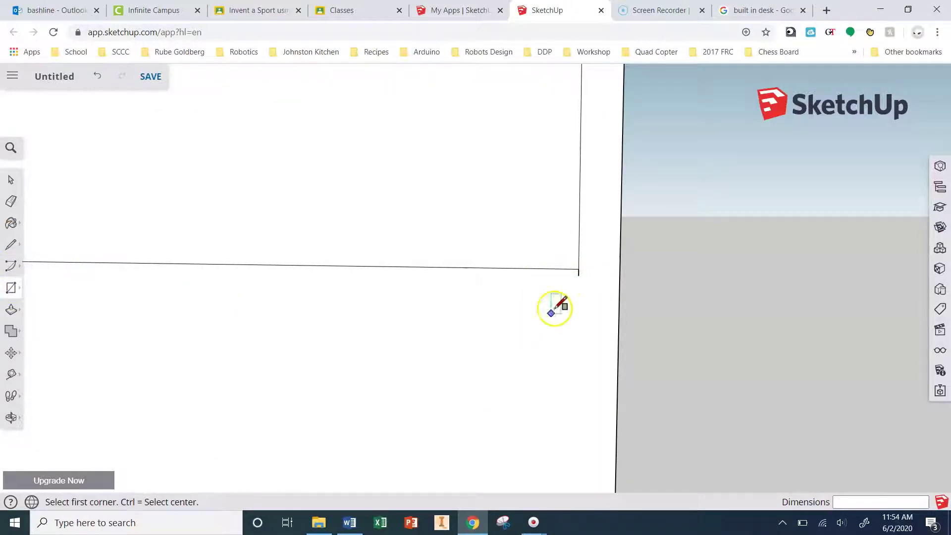
{"action": "left_click", "coordinate": [581, 276]}
{"action": "scroll", "coordinate": [554, 302], "scroll_direction": "down", "scroll_amount": 2}
{"action": "scroll", "coordinate": [494, 342], "scroll_direction": "down", "scroll_amount": 2}
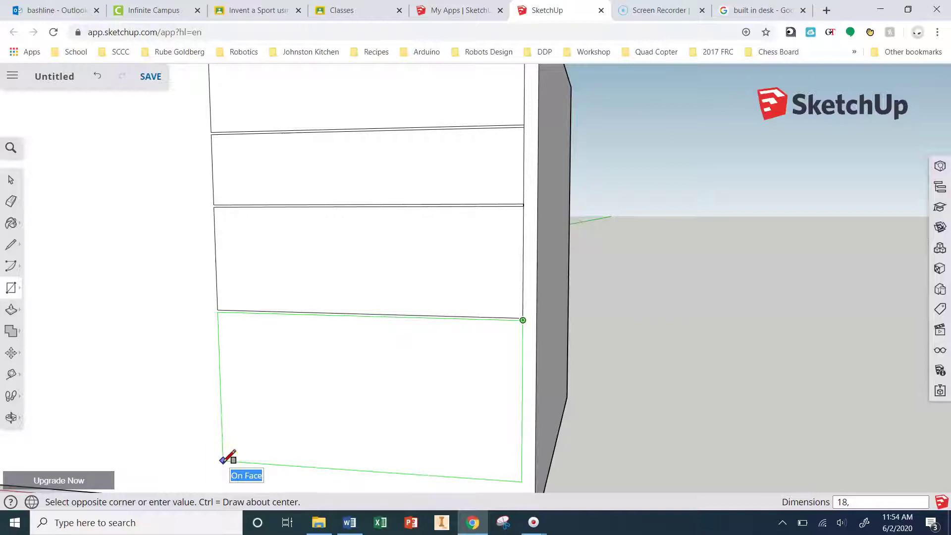
{"action": "type", "text": "18,10"}
{"action": "key", "text": "Return"}
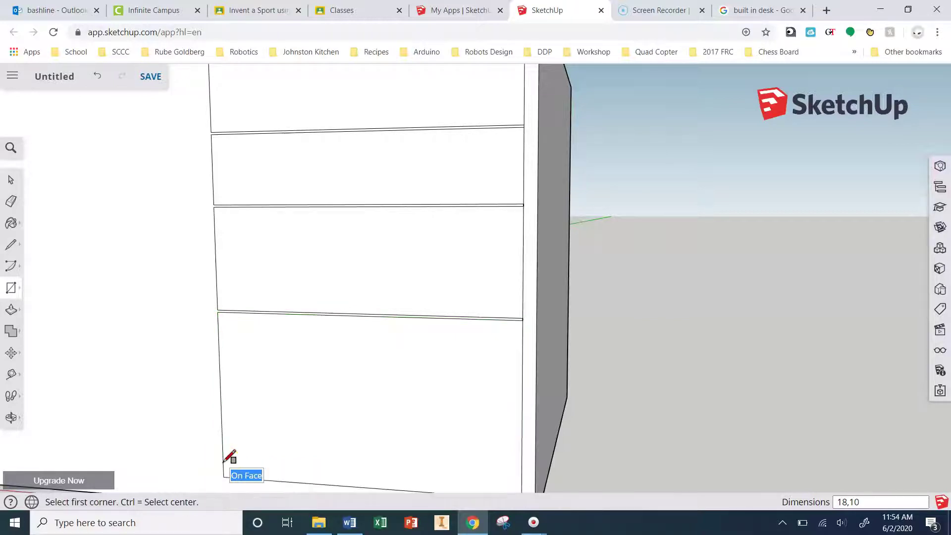
{"action": "scroll", "coordinate": [390, 272], "scroll_direction": "down", "scroll_amount": 3}
{"action": "scroll", "coordinate": [376, 318], "scroll_direction": "down", "scroll_amount": 2}
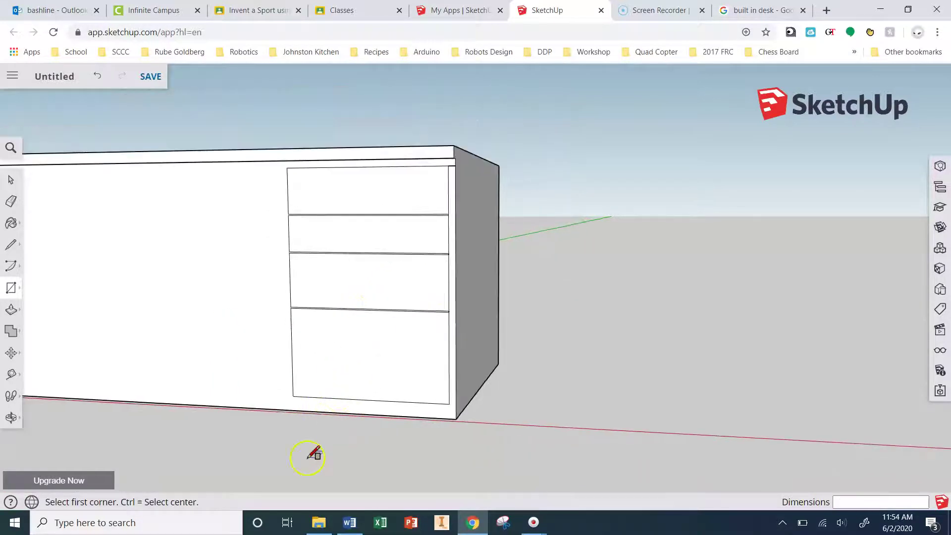
Step: Erase the leftover short vertical gap edge beside the drawers at the desk's right corner
{"action": "middle_click_drag", "start_coordinate": [308, 457], "coordinate": [380, 465]}
{"action": "left_click", "coordinate": [10, 202]}
{"action": "scroll", "coordinate": [465, 165], "scroll_direction": "up", "scroll_amount": 5}
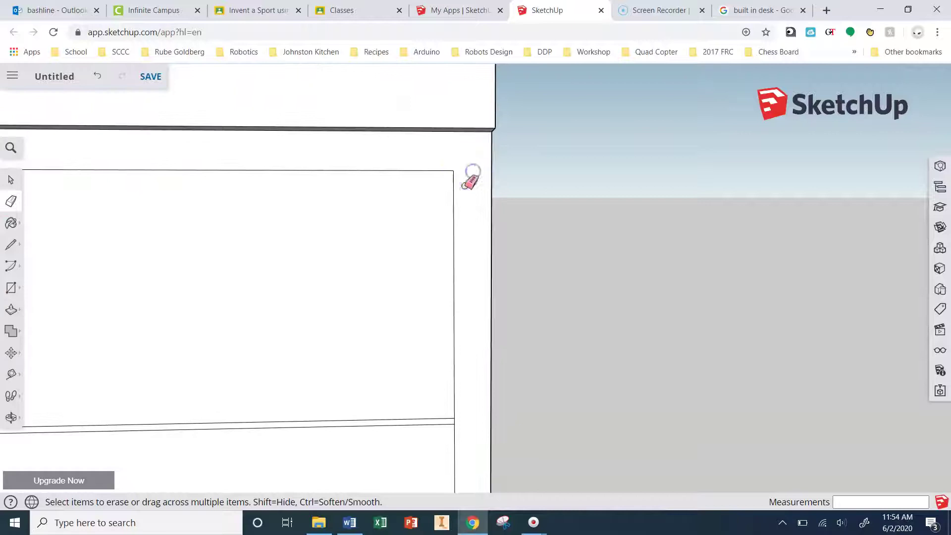
{"action": "scroll", "coordinate": [456, 429], "scroll_direction": "up", "scroll_amount": 3}
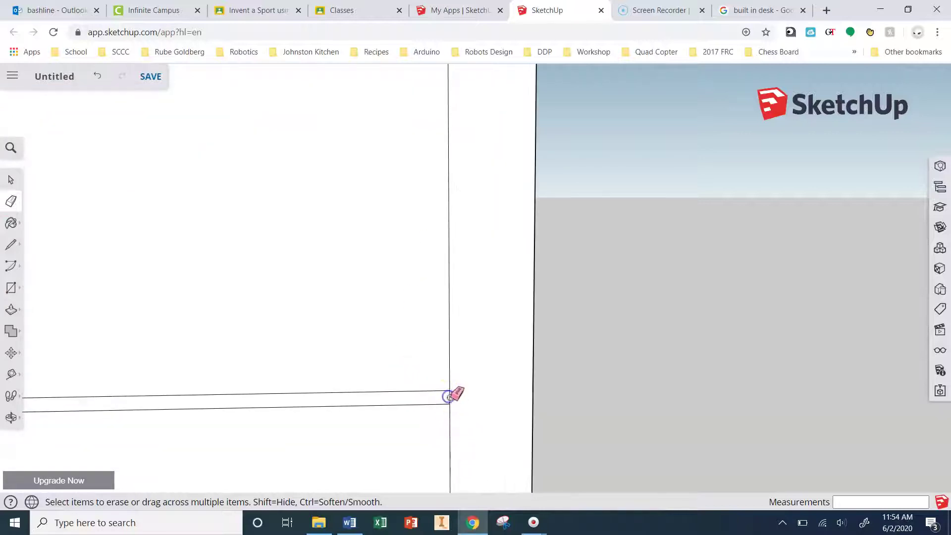
{"action": "scroll", "coordinate": [458, 347], "scroll_direction": "down", "scroll_amount": 4}
{"action": "scroll", "coordinate": [460, 411], "scroll_direction": "up", "scroll_amount": 4}
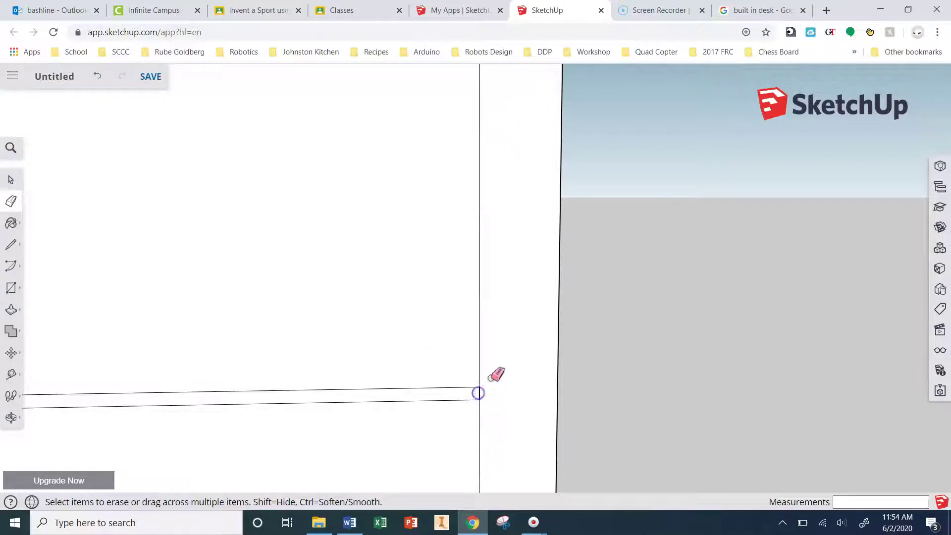
{"action": "scroll", "coordinate": [494, 368], "scroll_direction": "down", "scroll_amount": 2}
{"action": "scroll", "coordinate": [493, 366], "scroll_direction": "up", "scroll_amount": 4}
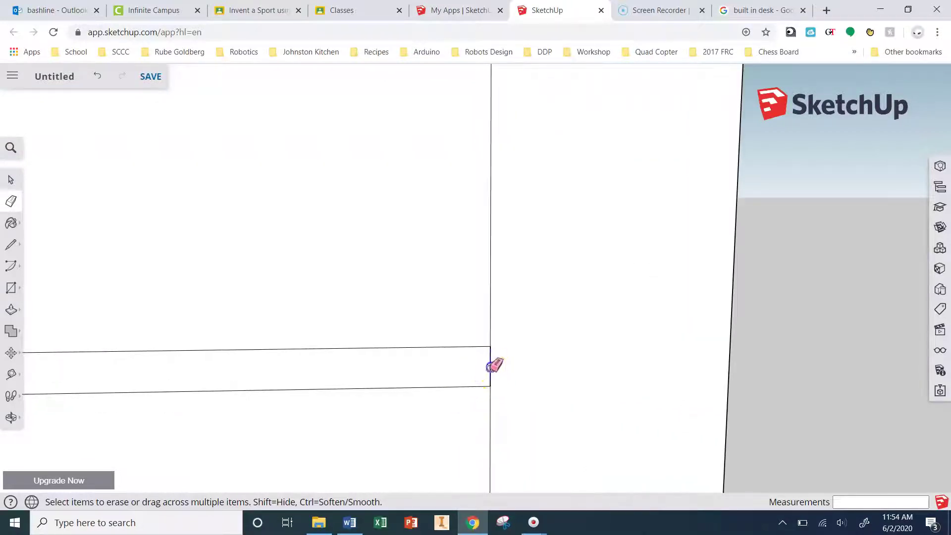
{"action": "scroll", "coordinate": [508, 321], "scroll_direction": "down", "scroll_amount": 5}
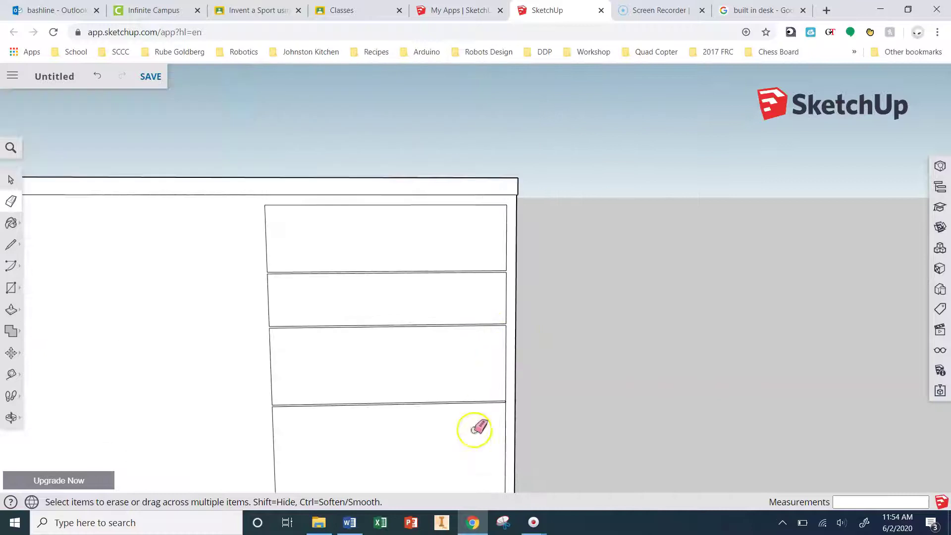
{"action": "scroll", "coordinate": [529, 342], "scroll_direction": "up", "scroll_amount": 5}
{"action": "scroll", "coordinate": [565, 302], "scroll_direction": "up", "scroll_amount": 5}
{"action": "left_click", "coordinate": [584, 333]}
{"action": "scroll", "coordinate": [573, 304], "scroll_direction": "down", "scroll_amount": 6}
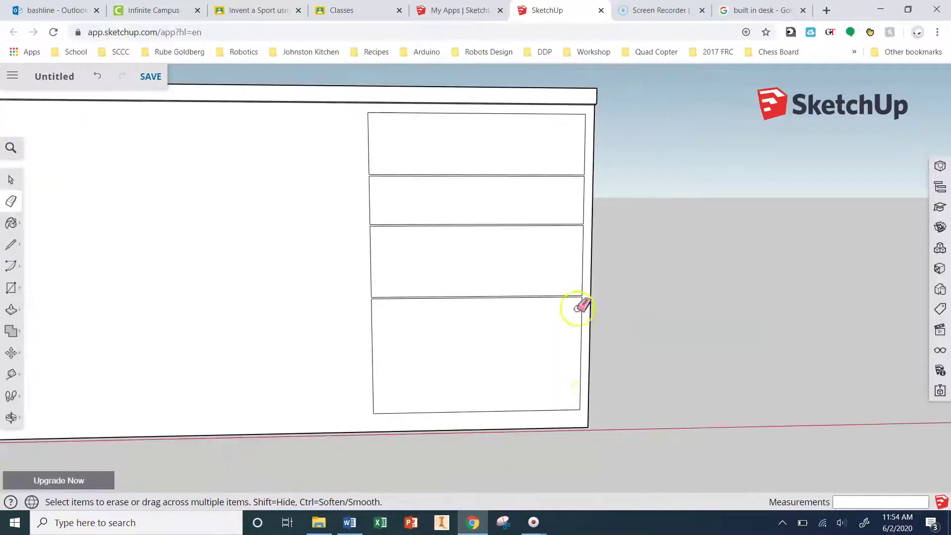
{"action": "scroll", "coordinate": [609, 315], "scroll_direction": "down", "scroll_amount": 4}
{"action": "scroll", "coordinate": [357, 349], "scroll_direction": "up", "scroll_amount": 2}
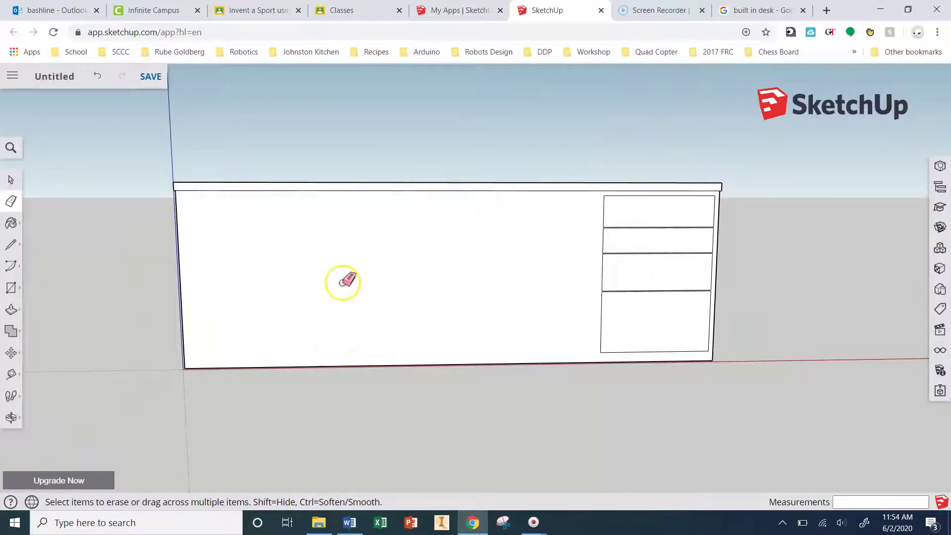
Step: Push the desk's large front face inward behind the top and side panels
{"action": "middle_click_drag", "start_coordinate": [336, 271], "coordinate": [448, 295]}
{"action": "left_click", "coordinate": [11, 310]}
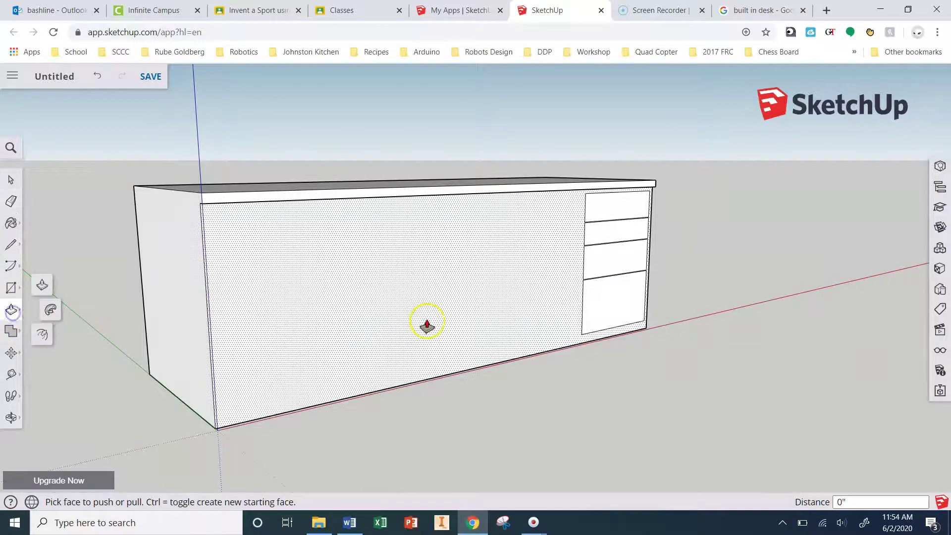
{"action": "left_click", "coordinate": [424, 323]}
{"action": "left_click", "coordinate": [419, 325]}
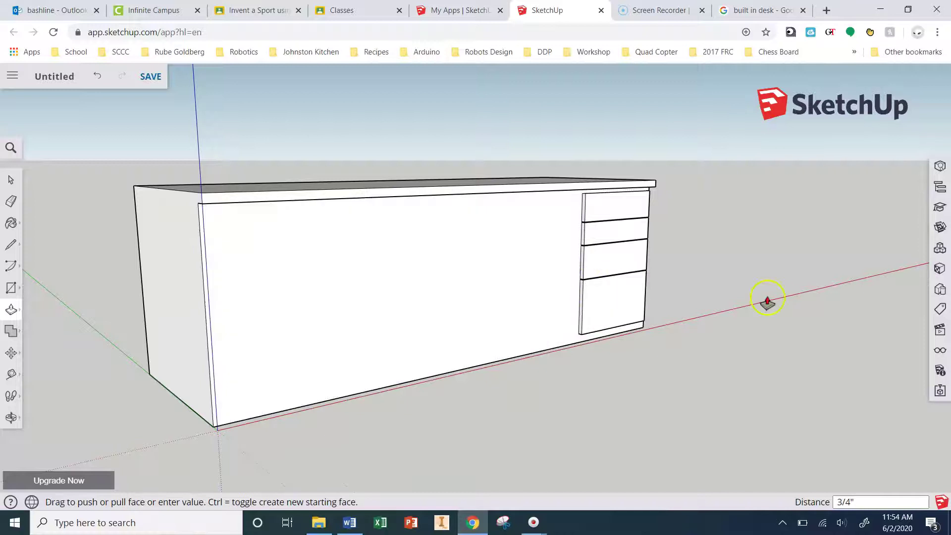
Step: Orbit and zoom around the desk to check the recessed front and drawer fronts
{"action": "middle_click_drag", "start_coordinate": [768, 301], "coordinate": [604, 283]}
{"action": "scroll", "coordinate": [713, 240], "scroll_direction": "up", "scroll_amount": 5}
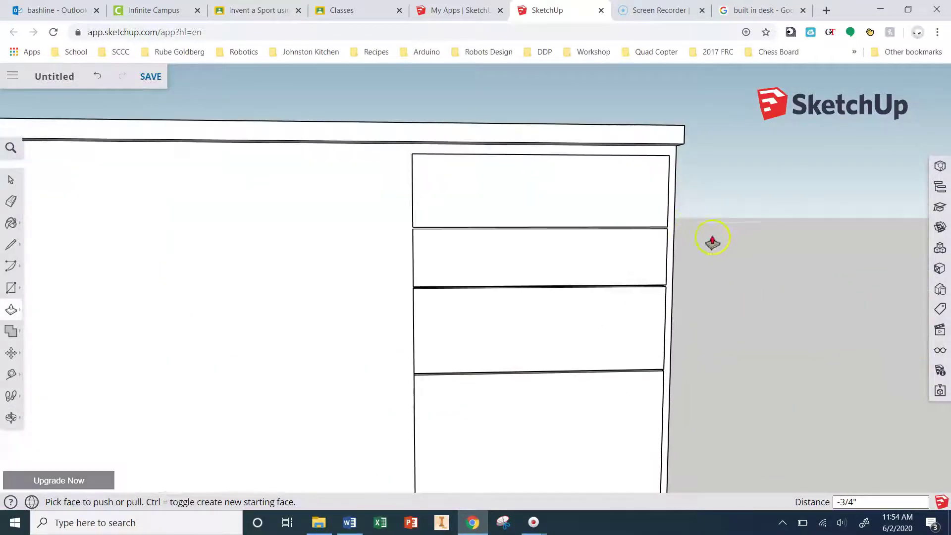
{"action": "middle_click_drag", "start_coordinate": [713, 240], "coordinate": [573, 232]}
{"action": "scroll", "coordinate": [707, 236], "scroll_direction": "up", "scroll_amount": 2}
{"action": "scroll", "coordinate": [662, 246], "scroll_direction": "down", "scroll_amount": 8}
{"action": "middle_click_drag", "start_coordinate": [479, 297], "coordinate": [452, 314]}
{"action": "scroll", "coordinate": [489, 331], "scroll_direction": "down", "scroll_amount": 3}
{"action": "scroll", "coordinate": [431, 361], "scroll_direction": "up", "scroll_amount": 2}
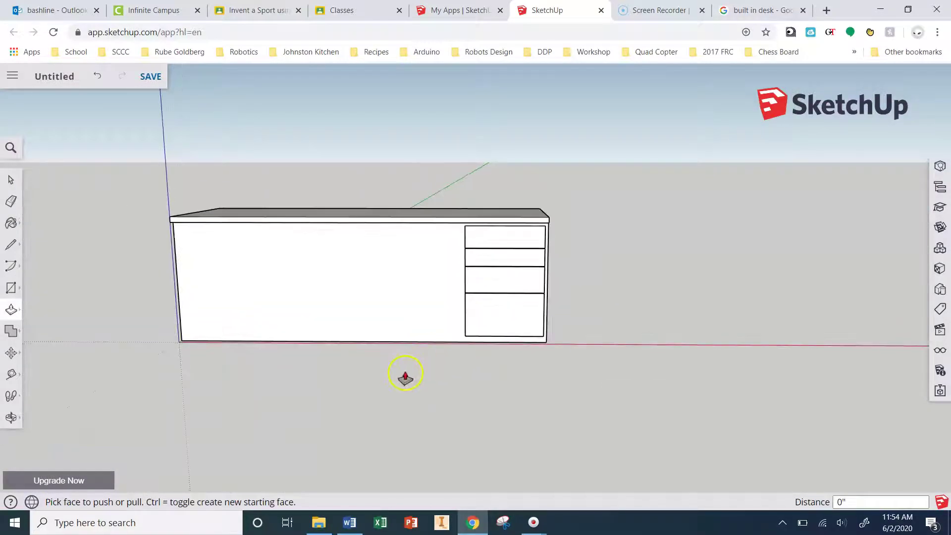
{"action": "scroll", "coordinate": [402, 329], "scroll_direction": "up", "scroll_amount": 1}
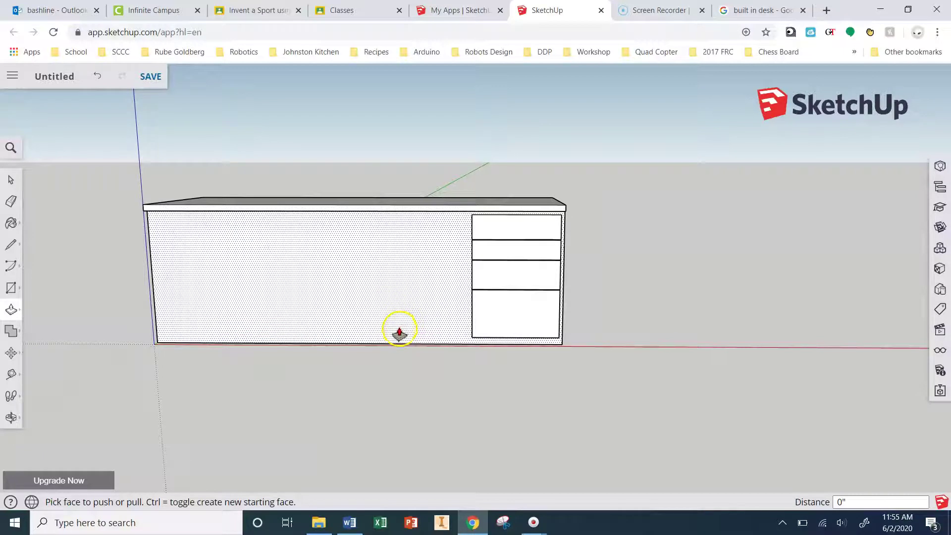
{"action": "scroll", "coordinate": [354, 329], "scroll_direction": "up", "scroll_amount": 2}
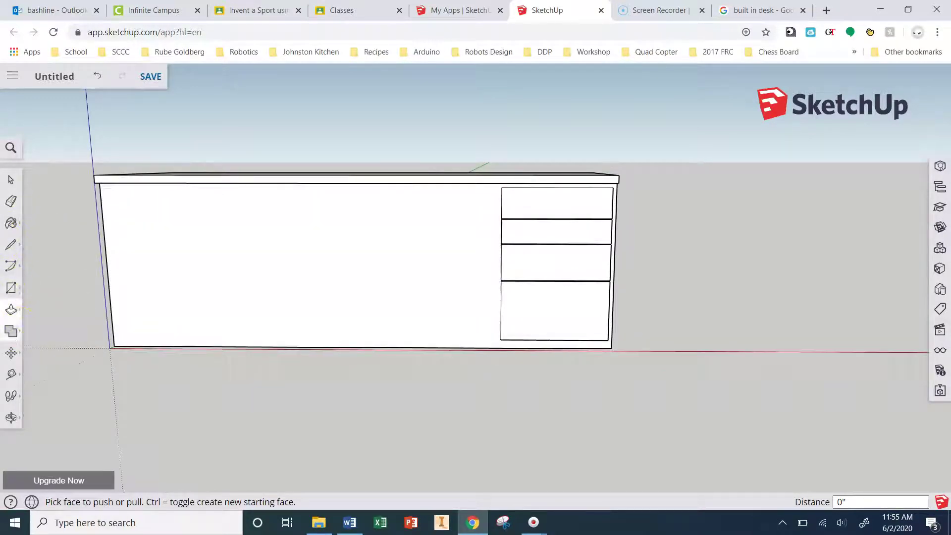
Step: Draw lines from the drawer's corner down to the bottom edge, undoing an accidental erase
{"action": "left_click", "coordinate": [12, 289]}
{"action": "scroll", "coordinate": [496, 341], "scroll_direction": "up", "scroll_amount": 5}
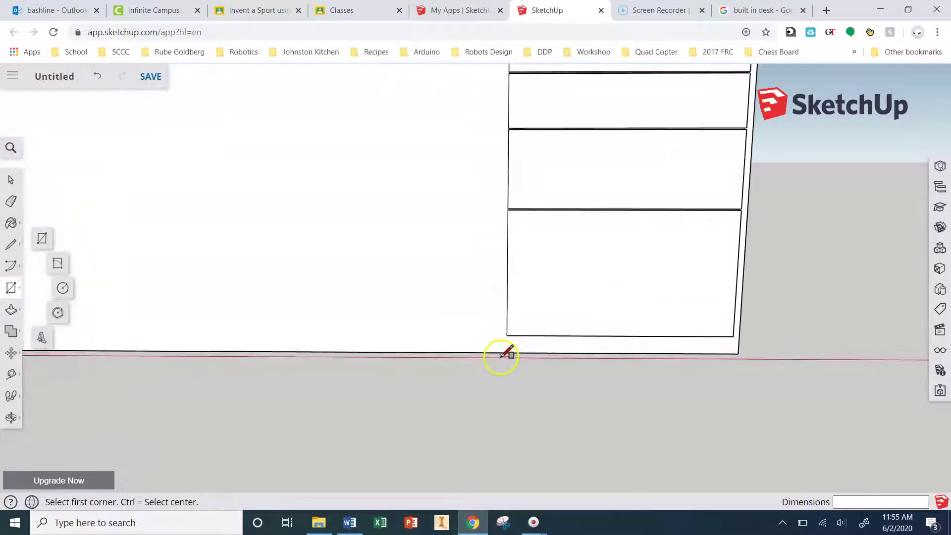
{"action": "left_click", "coordinate": [11, 243]}
{"action": "left_click", "coordinate": [514, 312]}
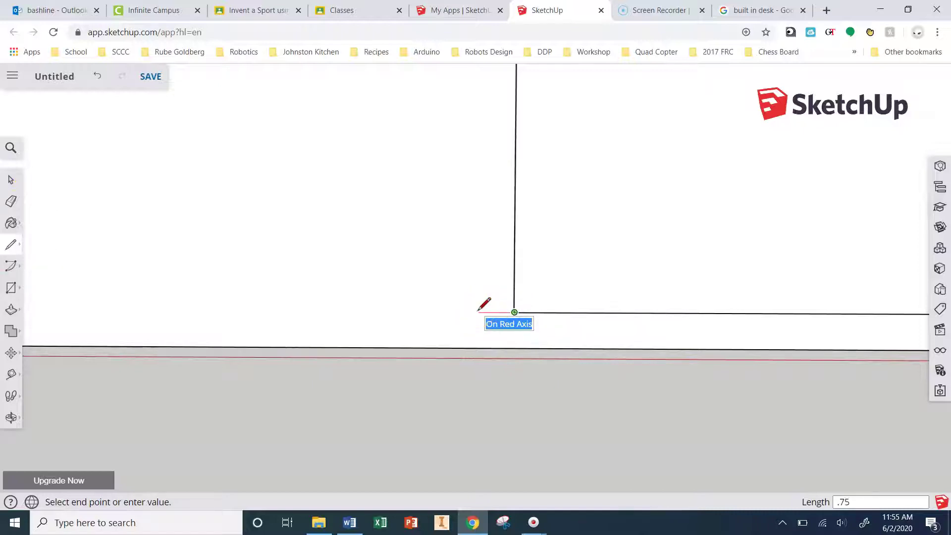
{"action": "key", "text": "Return"}
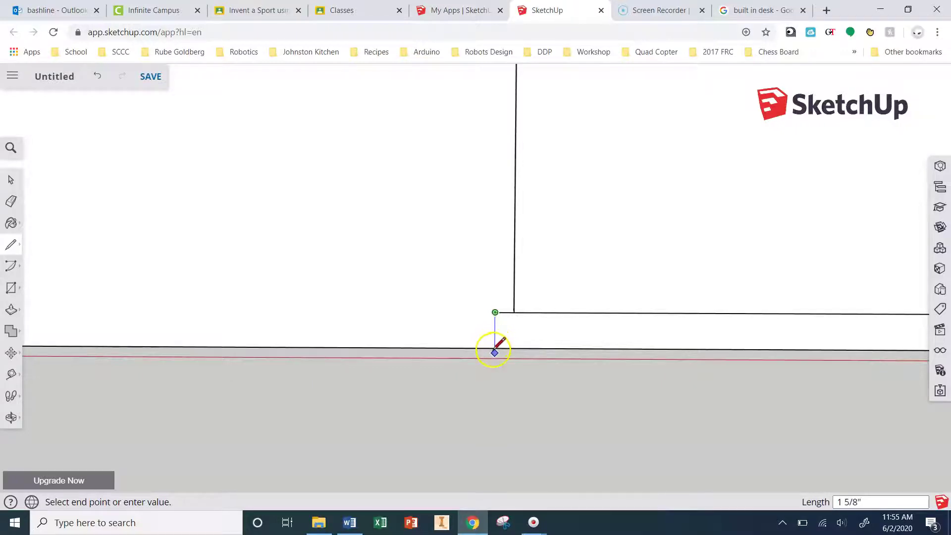
{"action": "scroll", "coordinate": [494, 352], "scroll_direction": "down", "scroll_amount": 5}
{"action": "scroll", "coordinate": [488, 342], "scroll_direction": "up", "scroll_amount": 3}
{"action": "scroll", "coordinate": [489, 342], "scroll_direction": "up", "scroll_amount": 2}
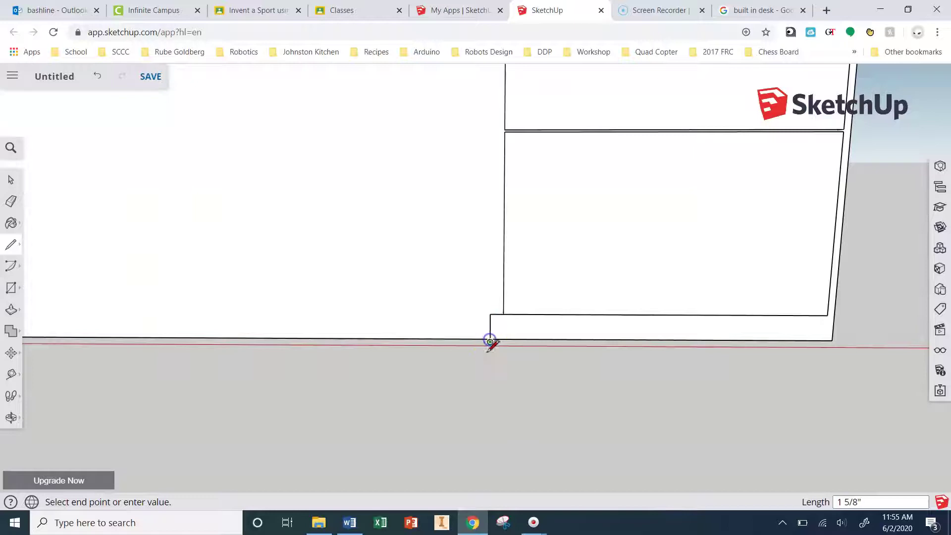
{"action": "left_click", "coordinate": [489, 344]}
{"action": "scroll", "coordinate": [476, 359], "scroll_direction": "up", "scroll_amount": 3}
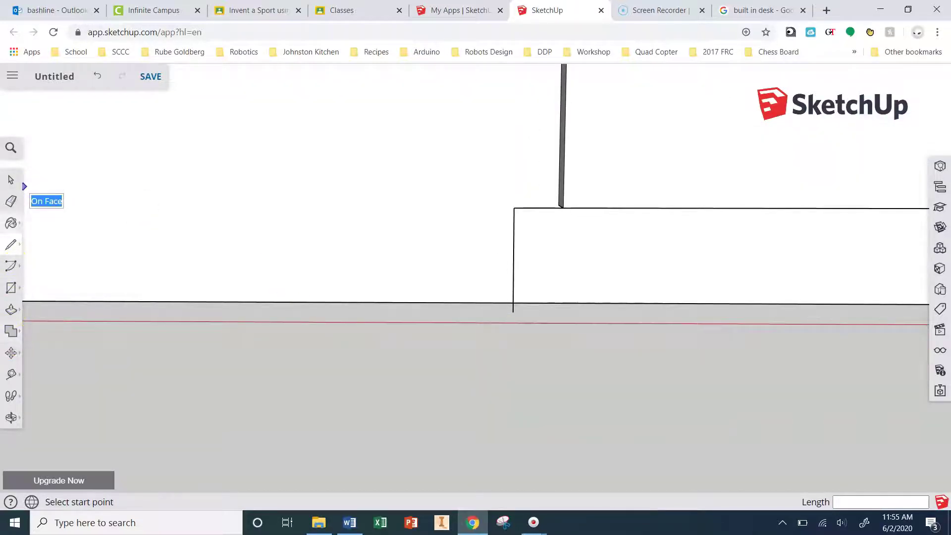
{"action": "left_click", "coordinate": [11, 201]}
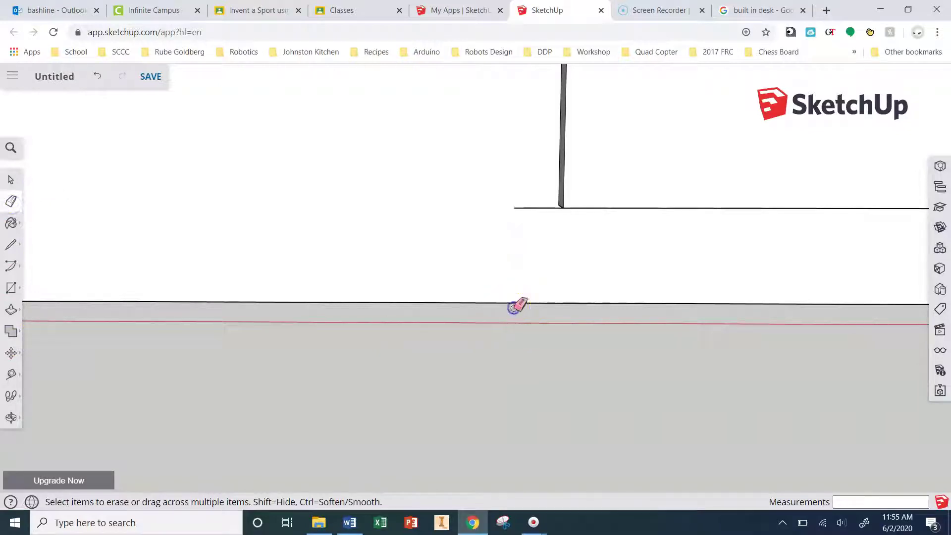
{"action": "key", "text": "ctrl+z"}
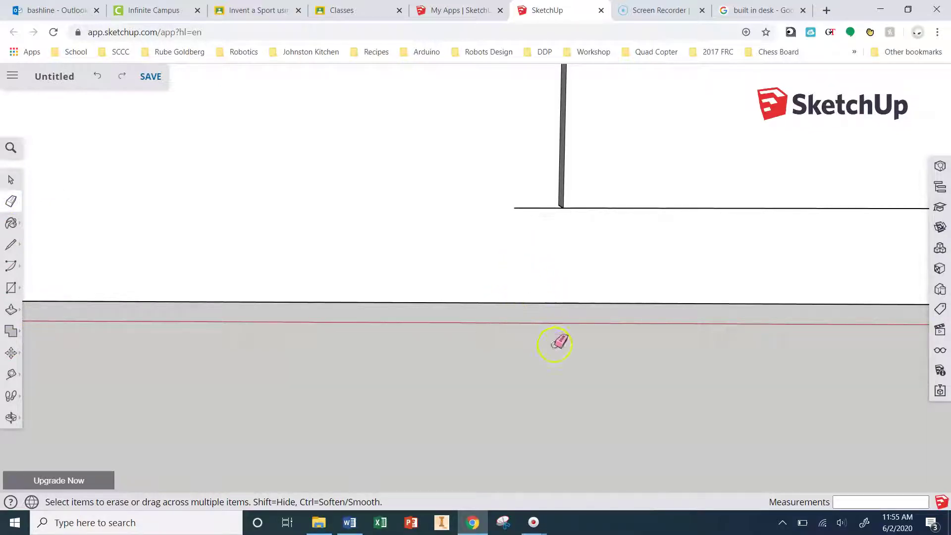
Step: Draw a vertical line from the floor up to the countertop, just left of the drawer stack
{"action": "mouse_move", "coordinate": [632, 272]}
{"action": "middle_mouse_down"}
{"action": "mouse_move", "coordinate": [437, 310]}
{"action": "mouse_move", "coordinate": [536, 255]}
{"action": "mouse_move", "coordinate": [762, 253]}
{"action": "mouse_move", "coordinate": [548, 227]}
{"action": "middle_mouse_up"}
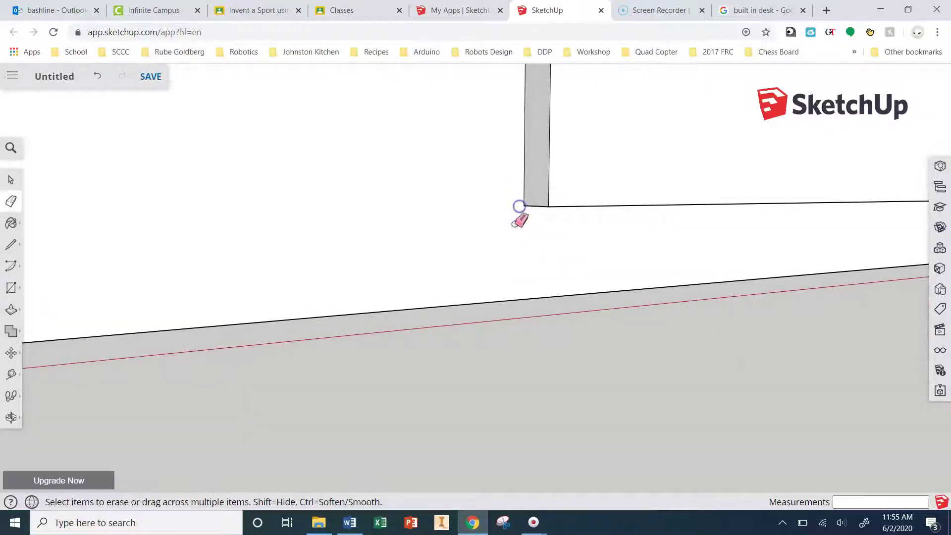
{"action": "left_click", "coordinate": [8, 246]}
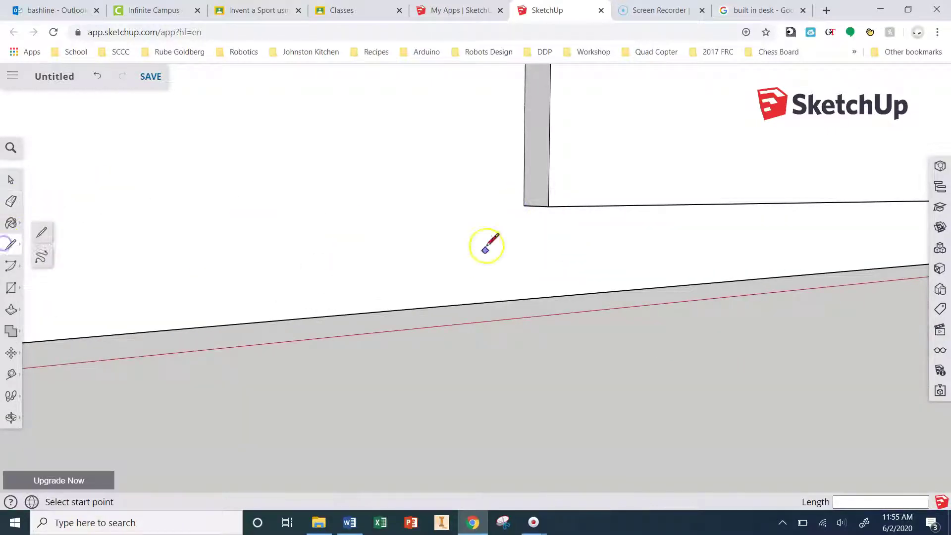
{"action": "left_click", "coordinate": [523, 205]}
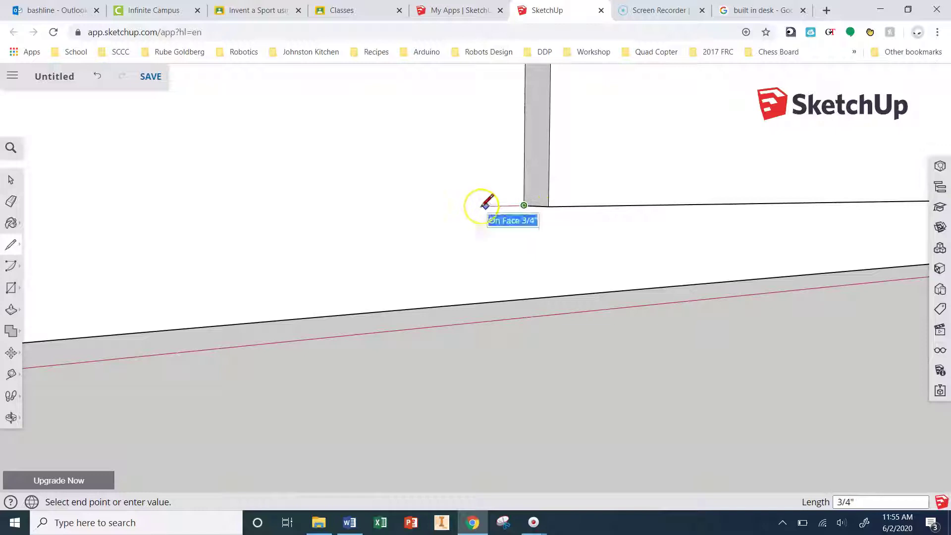
{"action": "left_click_drag", "start_coordinate": [485, 205], "coordinate": [486, 303]}
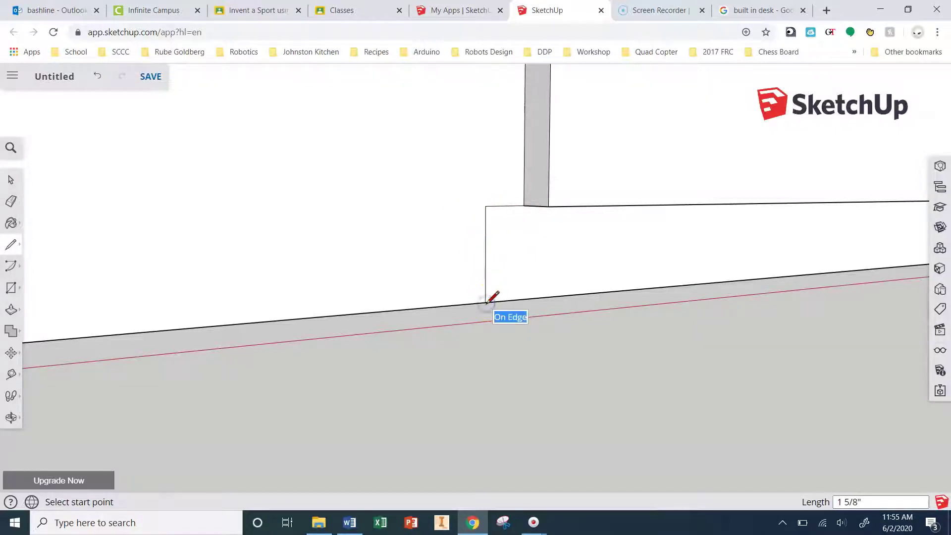
{"action": "left_click", "coordinate": [485, 302]}
{"action": "left_click", "coordinate": [11, 201]}
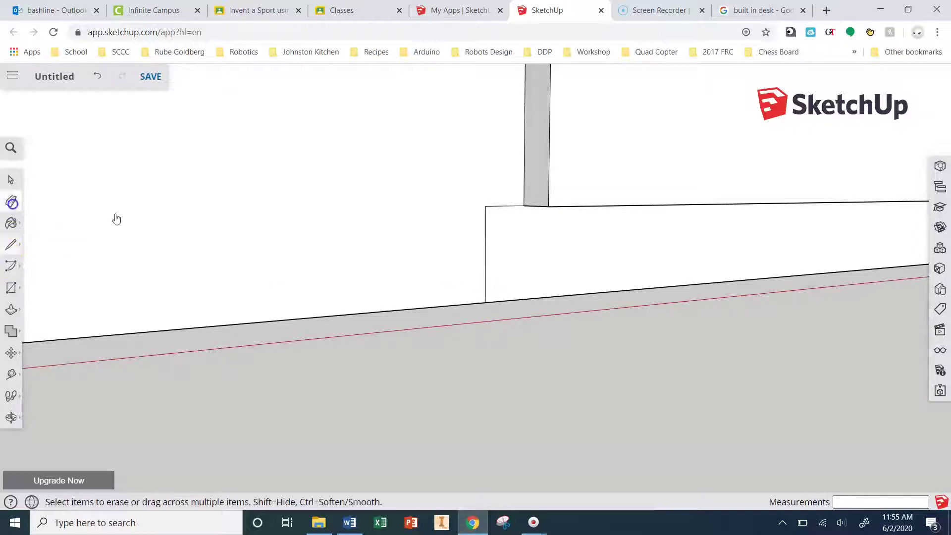
{"action": "left_click", "coordinate": [11, 245]}
{"action": "left_click", "coordinate": [485, 205]}
{"action": "scroll", "coordinate": [486, 205], "scroll_direction": "down", "scroll_amount": 6}
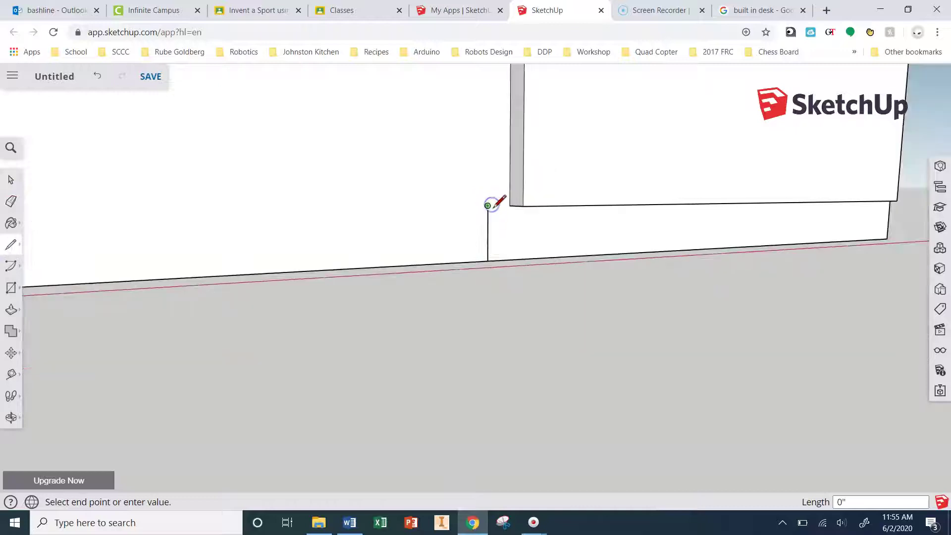
{"action": "scroll", "coordinate": [496, 67], "scroll_direction": "up", "scroll_amount": 5}
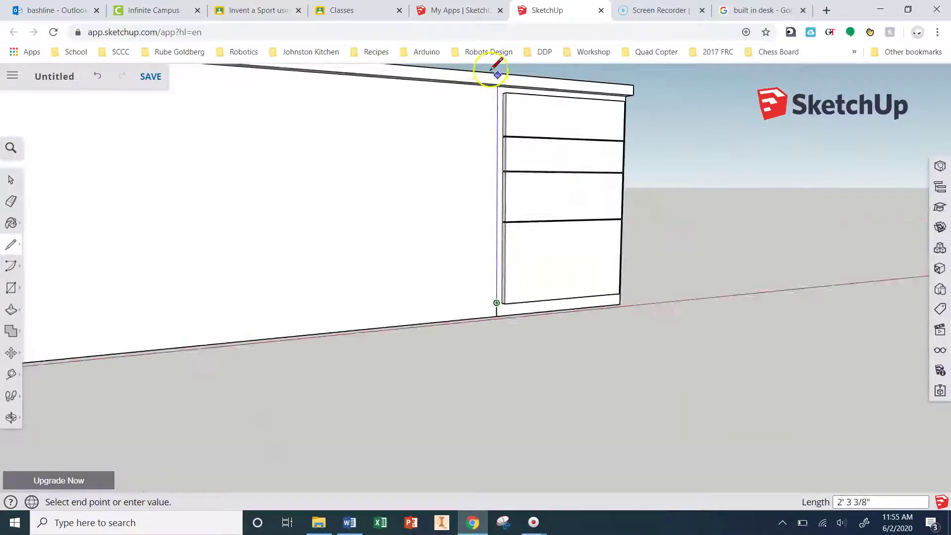
{"action": "scroll", "coordinate": [501, 104], "scroll_direction": "up", "scroll_amount": 2}
{"action": "left_click", "coordinate": [501, 102]}
{"action": "scroll", "coordinate": [526, 94], "scroll_direction": "down", "scroll_amount": 3}
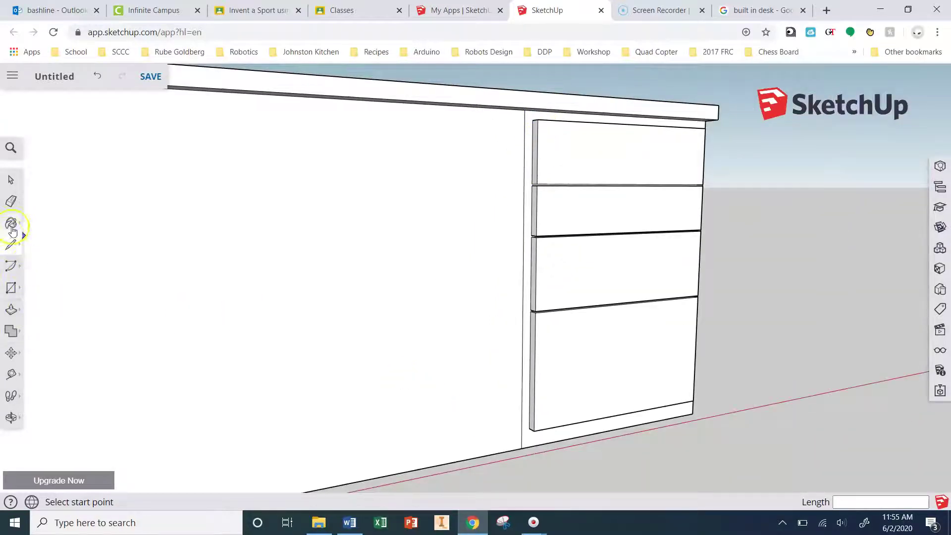
Step: Try an Offset on the front wall face, undo it, and cancel a stray line
{"action": "left_click", "coordinate": [10, 310]}
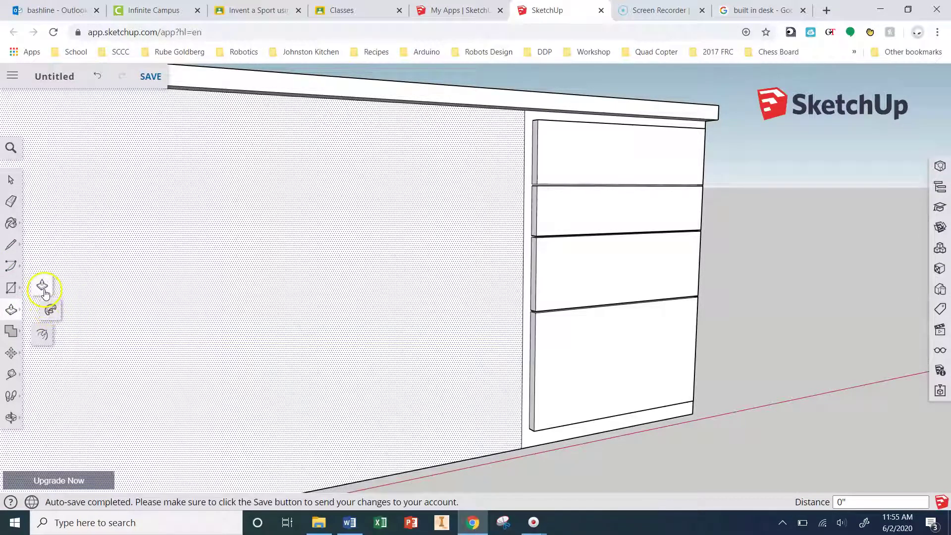
{"action": "left_click", "coordinate": [44, 335]}
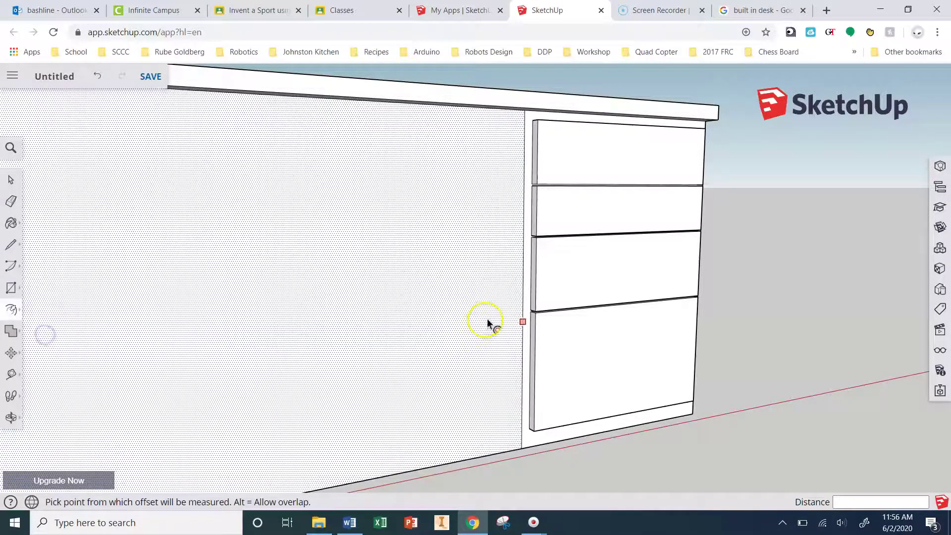
{"action": "left_click", "coordinate": [523, 285]}
{"action": "key", "text": "ctrl+z"}
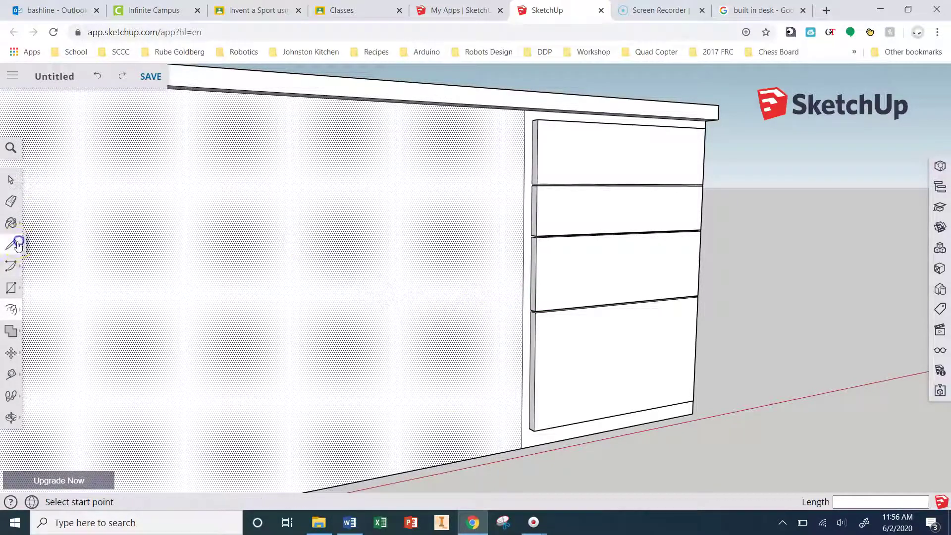
{"action": "left_click", "coordinate": [11, 244]}
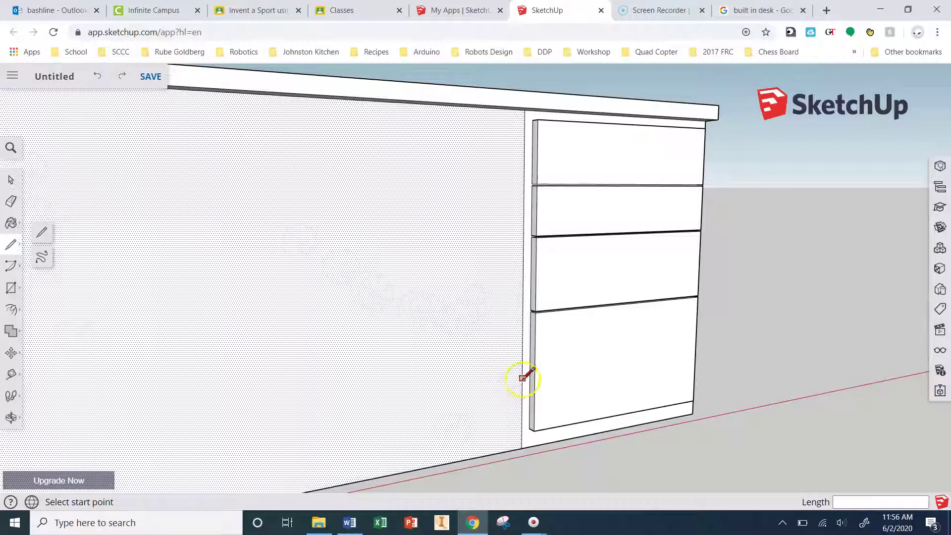
{"action": "left_click", "coordinate": [523, 377]}
{"action": "key", "text": "Escape"}
Step: Draw a vertical dividing edge from the floor edge up to the desktop edge, left of the drawers
{"action": "scroll", "coordinate": [393, 365], "scroll_direction": "down", "scroll_amount": 5}
{"action": "scroll", "coordinate": [431, 376], "scroll_direction": "up", "scroll_amount": 6}
{"action": "scroll", "coordinate": [470, 364], "scroll_direction": "up", "scroll_amount": 2}
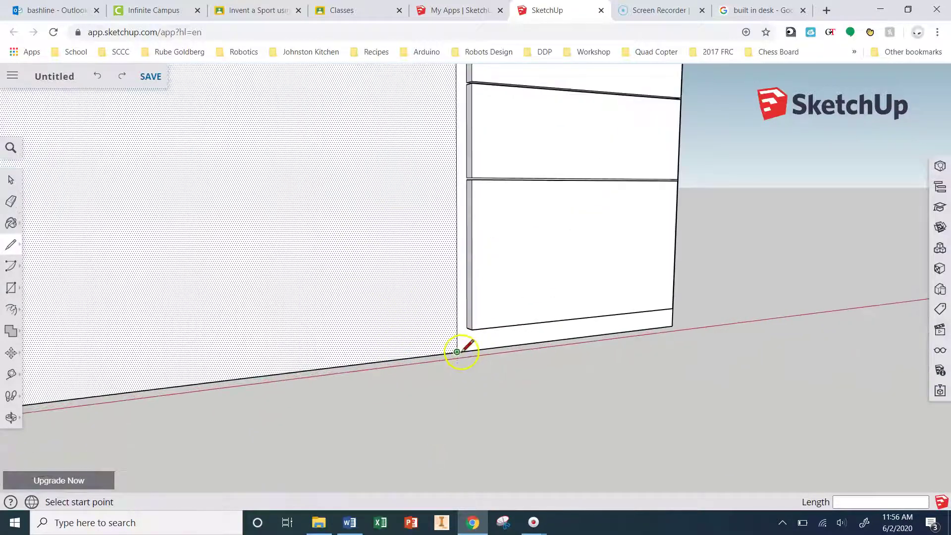
{"action": "left_click", "coordinate": [456, 353]}
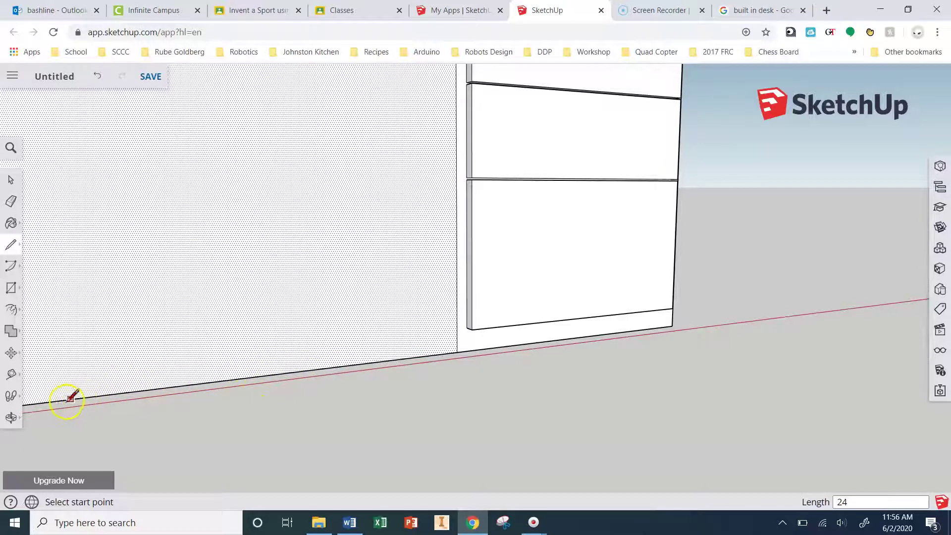
{"action": "left_click", "coordinate": [47, 401]}
{"action": "middle_click_drag", "start_coordinate": [47, 400], "coordinate": [153, 322]}
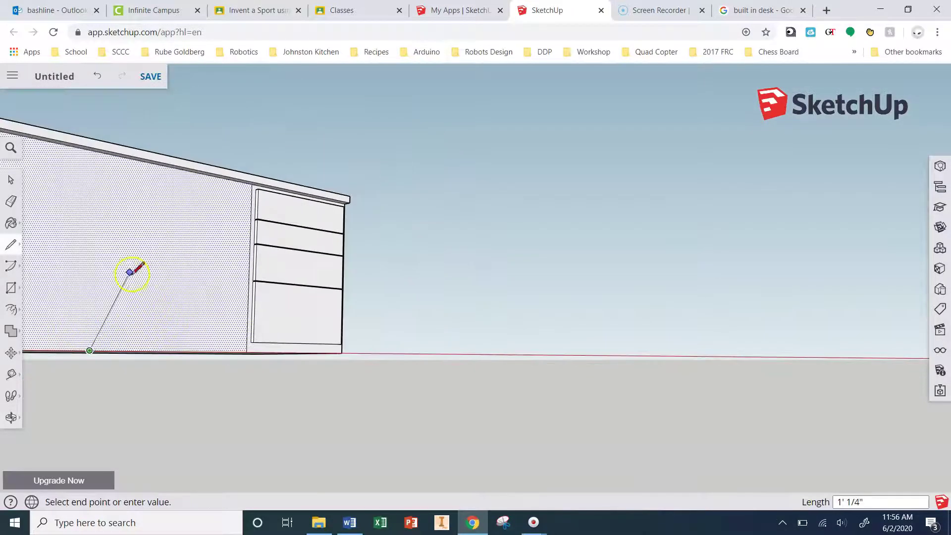
{"action": "left_click", "coordinate": [96, 155]}
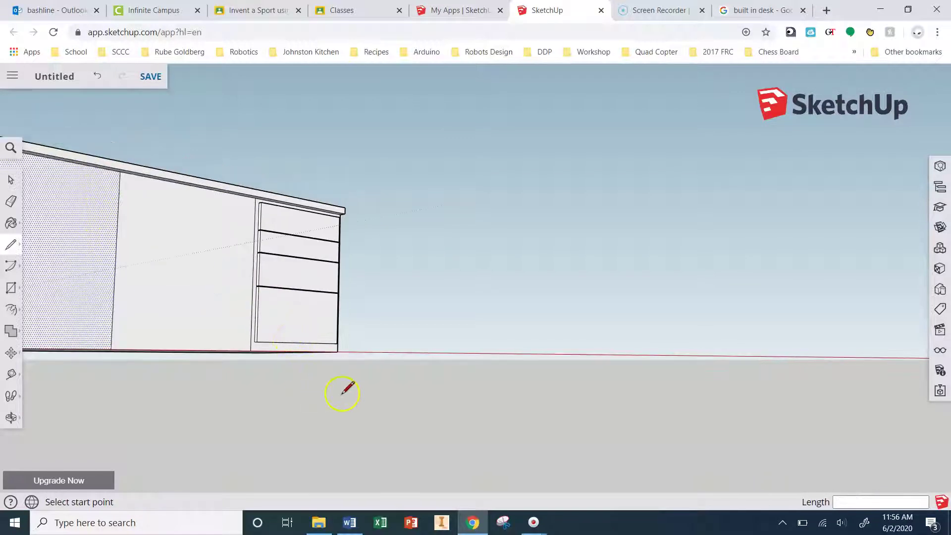
{"action": "middle_click_drag", "start_coordinate": [310, 395], "coordinate": [341, 335]}
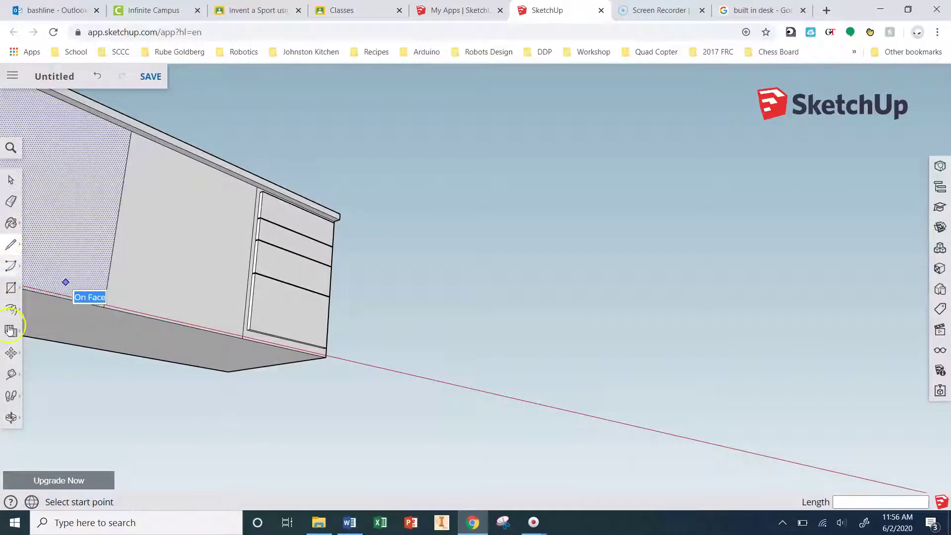
Step: Push the wall section beside the drawers in about 1' 4 7/16" to form the knee space
{"action": "left_click", "coordinate": [13, 311]}
{"action": "left_click", "coordinate": [42, 284]}
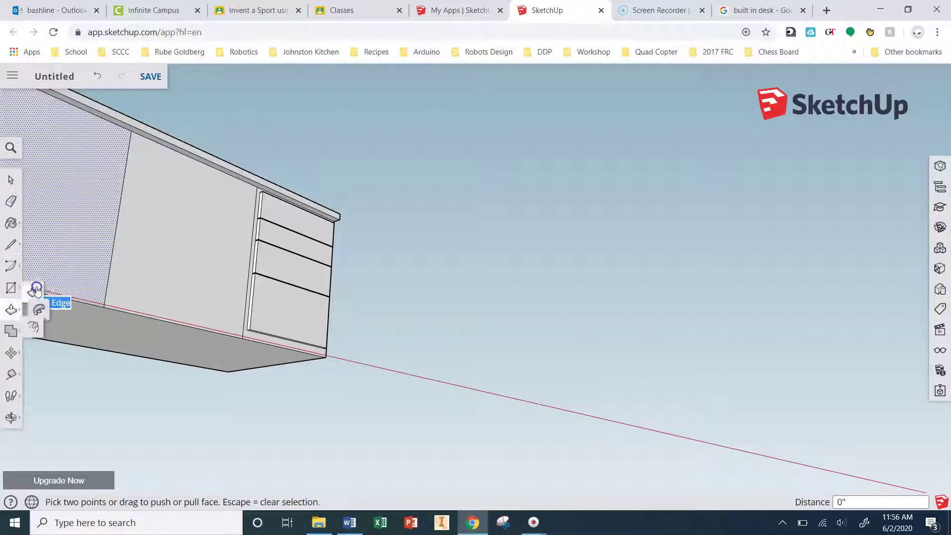
{"action": "left_click", "coordinate": [180, 277]}
{"action": "key", "text": "ctrl+z"}
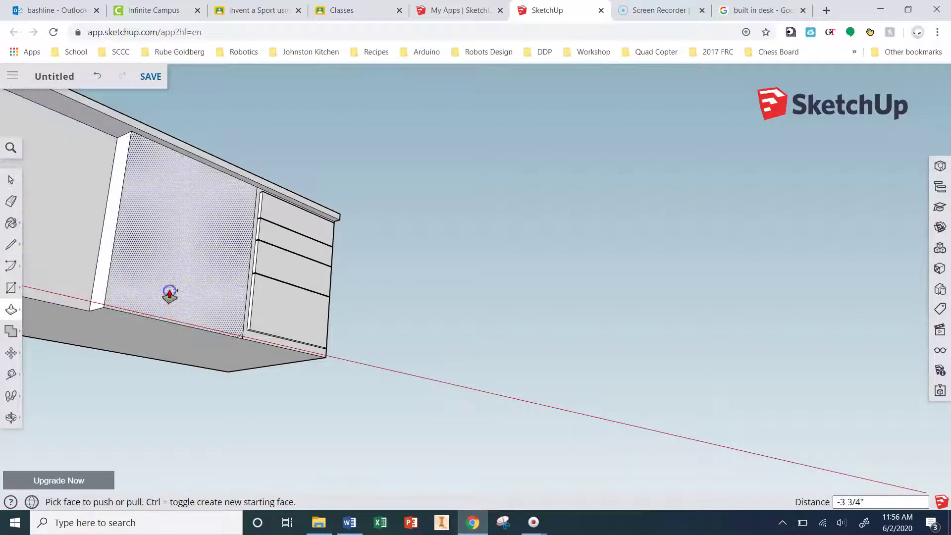
{"action": "left_click", "coordinate": [174, 287]}
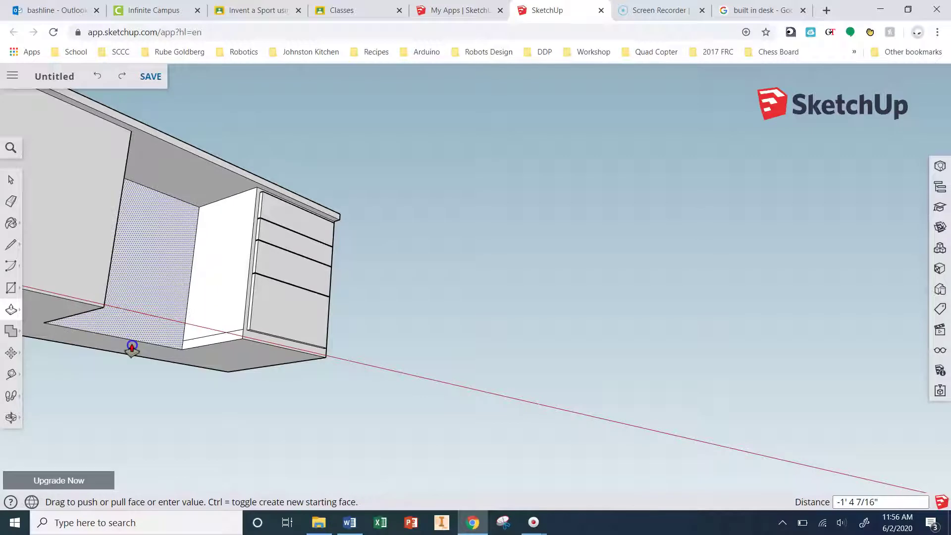
{"action": "left_click", "coordinate": [132, 348]}
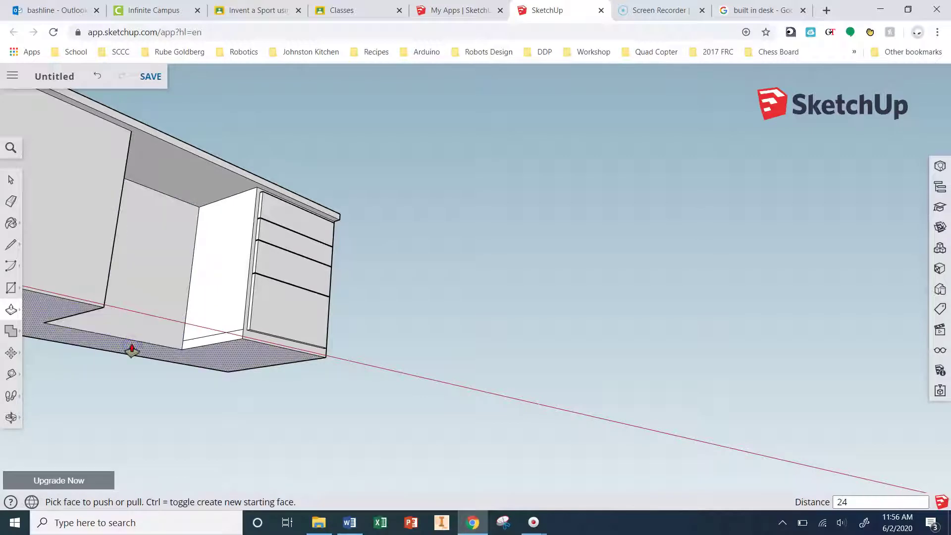
Step: Orbit around the desk to inspect the recessed knee space and drawers from below and the front
{"action": "left_click_drag", "start_coordinate": [131, 348], "coordinate": [96, 313]}
{"action": "scroll", "coordinate": [127, 364], "scroll_direction": "up", "scroll_amount": 5}
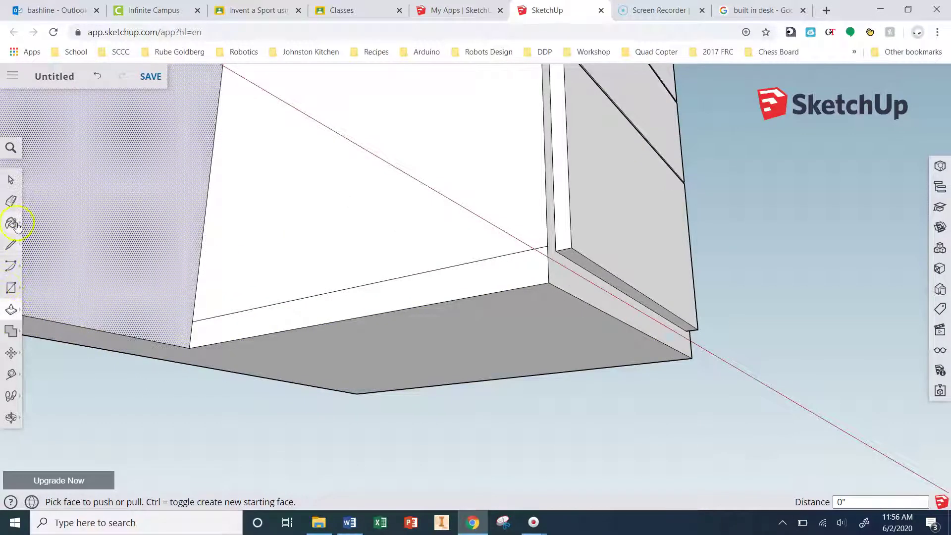
{"action": "left_click", "coordinate": [11, 201]}
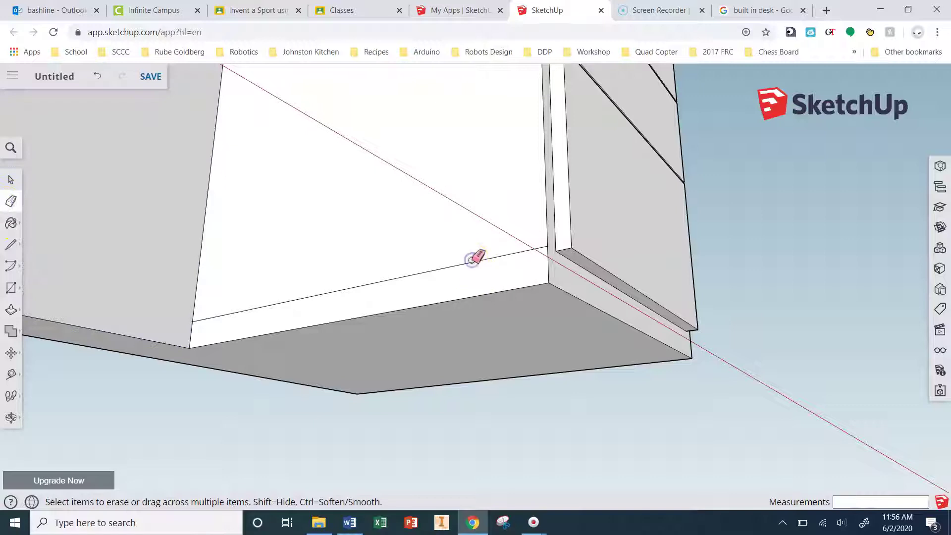
{"action": "scroll", "coordinate": [671, 293], "scroll_direction": "down", "scroll_amount": 5}
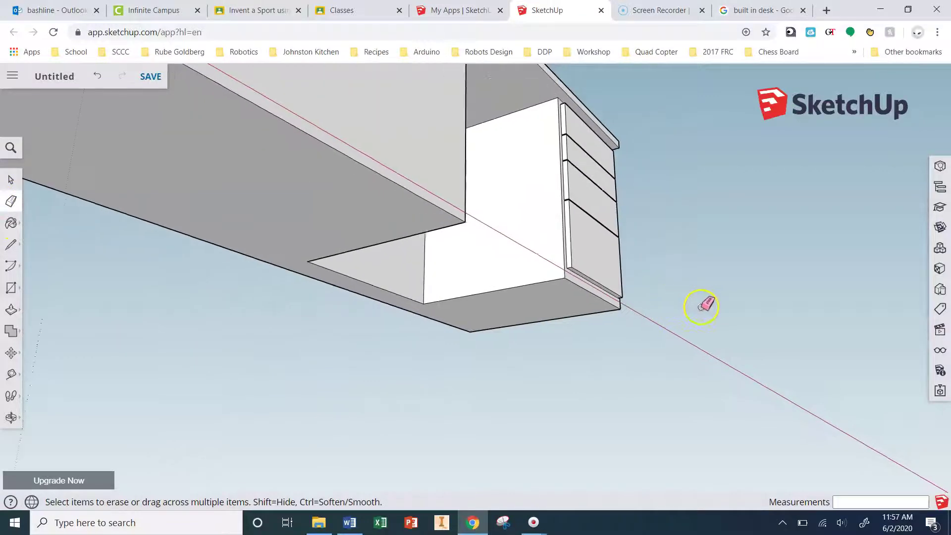
{"action": "key", "text": "o"}
{"action": "mouse_move", "coordinate": [702, 304]}
{"action": "left_mouse_down"}
{"action": "mouse_move", "coordinate": [580, 325]}
{"action": "mouse_move", "coordinate": [422, 292]}
{"action": "mouse_move", "coordinate": [344, 314]}
{"action": "mouse_move", "coordinate": [510, 422]}
{"action": "mouse_move", "coordinate": [641, 456]}
{"action": "mouse_move", "coordinate": [666, 473]}
{"action": "left_mouse_up"}
{"action": "key", "text": "e"}
{"action": "mouse_move", "coordinate": [547, 262]}
{"action": "middle_mouse_down"}
{"action": "mouse_move", "coordinate": [431, 367]}
{"action": "mouse_move", "coordinate": [541, 344]}
{"action": "mouse_move", "coordinate": [304, 351]}
{"action": "mouse_move", "coordinate": [242, 327]}
{"action": "mouse_move", "coordinate": [242, 290]}
{"action": "mouse_move", "coordinate": [299, 299]}
{"action": "mouse_move", "coordinate": [329, 333]}
{"action": "mouse_move", "coordinate": [314, 364]}
{"action": "mouse_move", "coordinate": [245, 364]}
{"action": "middle_mouse_up"}
{"action": "key", "text": "e"}
{"action": "left_click", "coordinate": [21, 316]}
{"action": "middle_click_drag", "start_coordinate": [449, 287], "coordinate": [419, 280]}
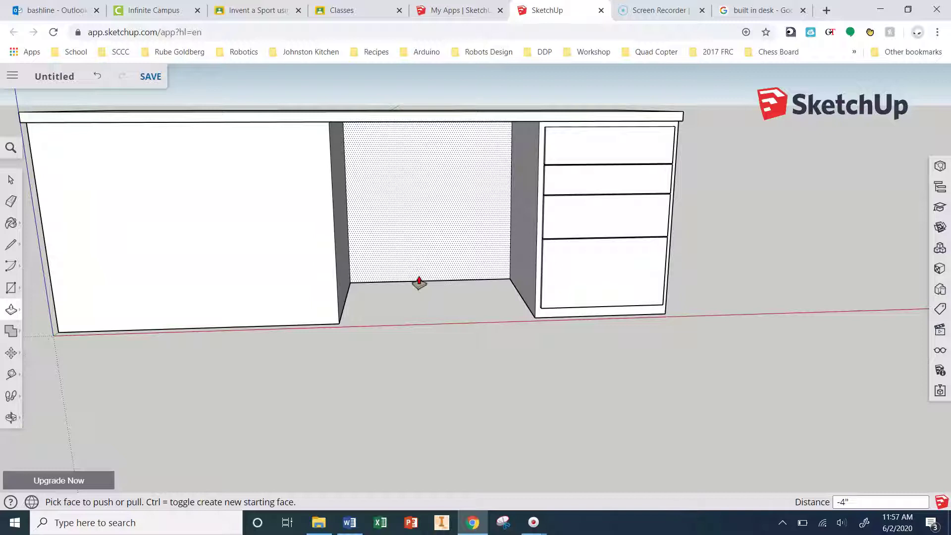
Step: Draw a rectangle on the left panel, push/pull it, and erase a stray edge on the face
{"action": "key", "text": "r"}
{"action": "scroll", "coordinate": [377, 307], "scroll_direction": "up", "scroll_amount": 5}
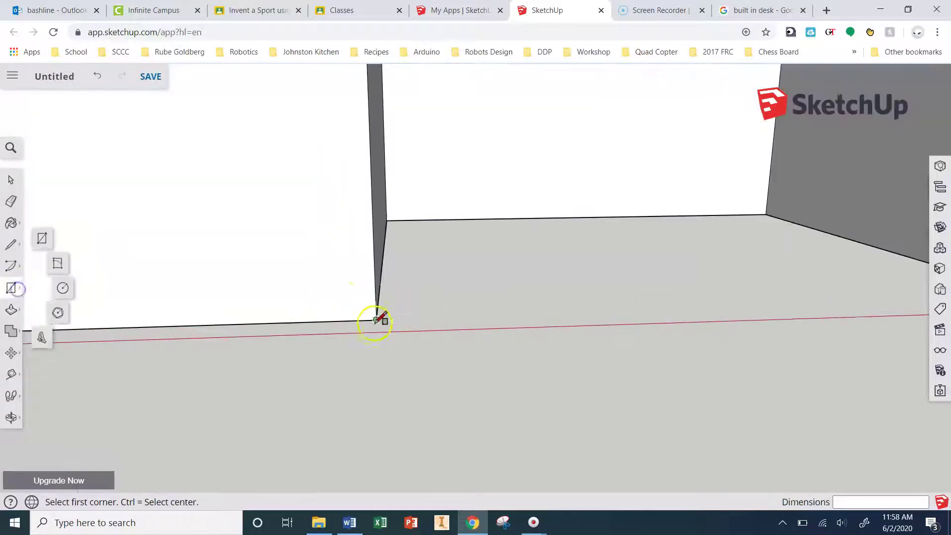
{"action": "left_click", "coordinate": [376, 323]}
{"action": "scroll", "coordinate": [350, 297], "scroll_direction": "down", "scroll_amount": 5}
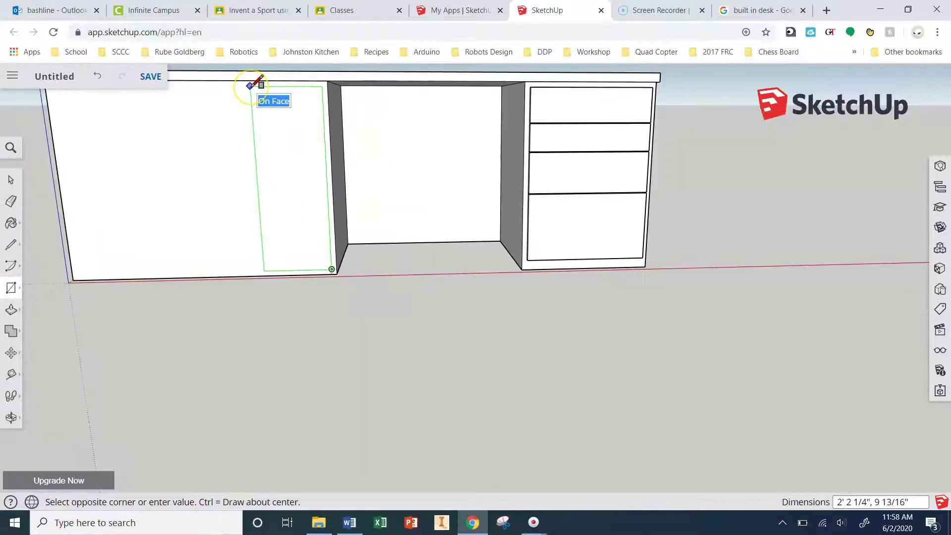
{"action": "left_click", "coordinate": [251, 86]}
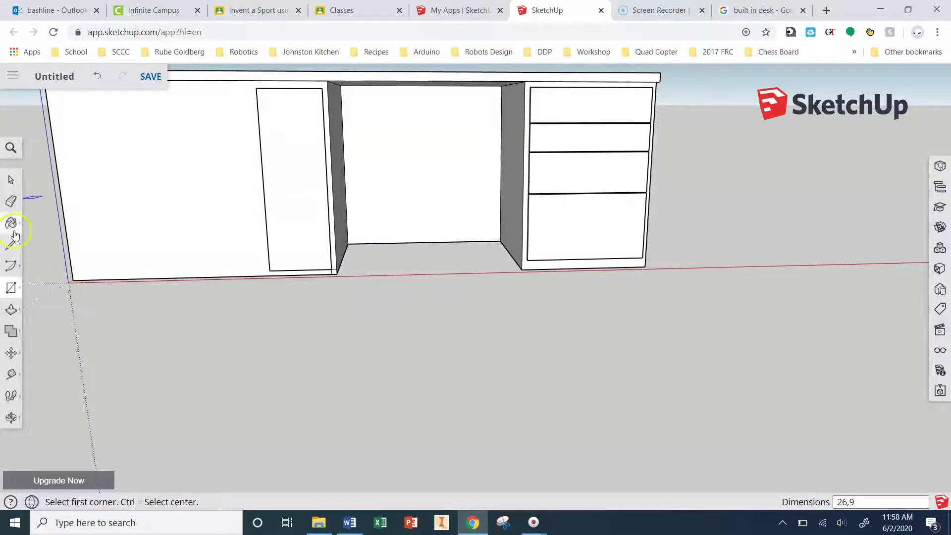
{"action": "left_click", "coordinate": [9, 310]}
{"action": "scroll", "coordinate": [373, 242], "scroll_direction": "up", "scroll_amount": 5}
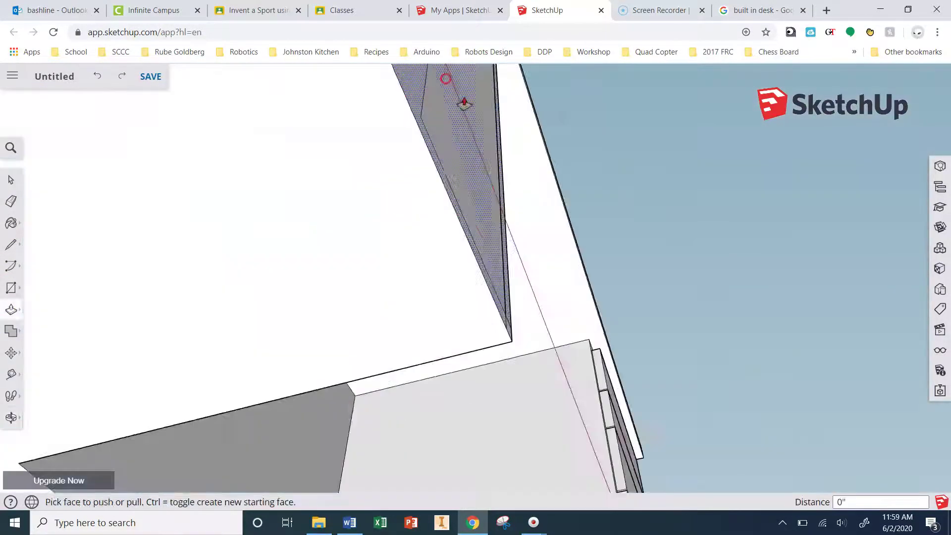
{"action": "middle_click_drag", "start_coordinate": [435, 148], "coordinate": [276, 205]}
{"action": "key", "text": "e"}
{"action": "scroll", "coordinate": [609, 397], "scroll_direction": "down", "scroll_amount": 3}
{"action": "middle_click_drag", "start_coordinate": [609, 396], "coordinate": [545, 206]}
{"action": "scroll", "coordinate": [531, 278], "scroll_direction": "up", "scroll_amount": 3}
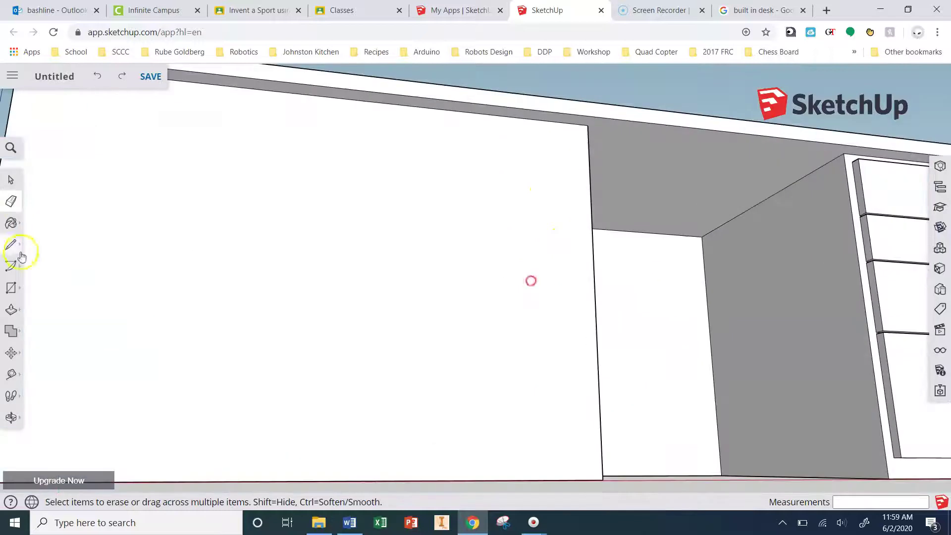
{"action": "scroll", "coordinate": [531, 278], "scroll_direction": "down", "scroll_amount": 3}
{"action": "left_click", "coordinate": [477, 304]}
{"action": "middle_click_drag", "start_coordinate": [477, 304], "coordinate": [191, 266]}
Step: Draw a line across the desk front, then erase it again
{"action": "key", "text": "l"}
{"action": "scroll", "coordinate": [657, 282], "scroll_direction": "down", "scroll_amount": 3}
{"action": "mouse_move", "coordinate": [658, 282]}
{"action": "middle_mouse_down"}
{"action": "mouse_move", "coordinate": [537, 269]}
{"action": "mouse_move", "coordinate": [595, 223]}
{"action": "middle_mouse_up"}
{"action": "left_click", "coordinate": [629, 170]}
{"action": "left_click", "coordinate": [216, 144]}
{"action": "left_click", "coordinate": [11, 200]}
{"action": "left_click", "coordinate": [547, 159]}
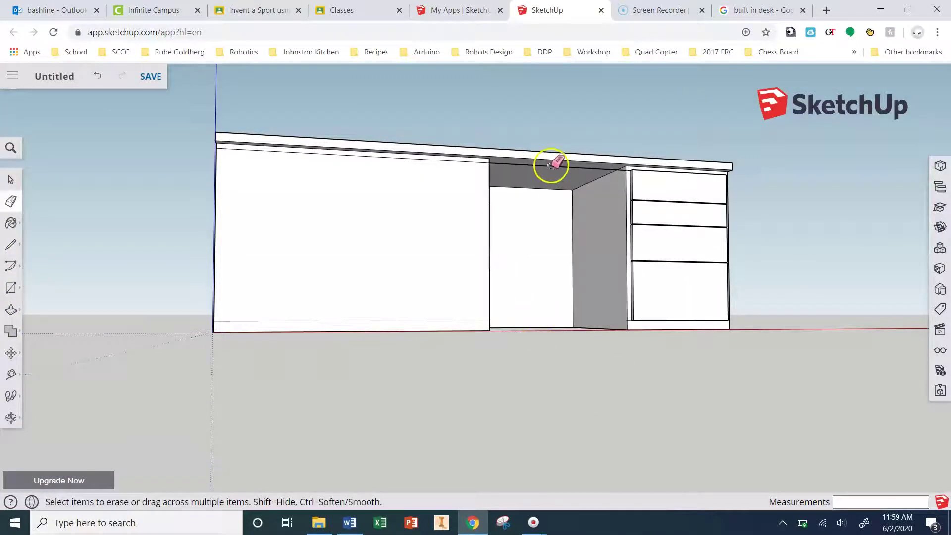
{"action": "scroll", "coordinate": [533, 246], "scroll_direction": "up", "scroll_amount": 5}
Step: Draw a 24-inch line from the panel's bottom edge, then erase the vertical line it left
{"action": "scroll", "coordinate": [628, 308], "scroll_direction": "down", "scroll_amount": 5}
{"action": "key", "text": "l"}
{"action": "scroll", "coordinate": [484, 304], "scroll_direction": "up", "scroll_amount": 3}
{"action": "left_click", "coordinate": [484, 303]}
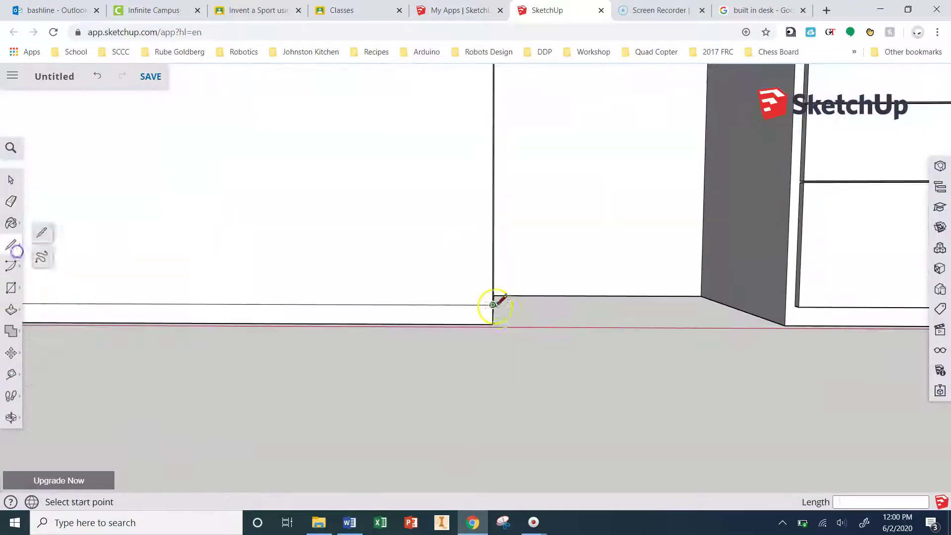
{"action": "key", "text": "Escape"}
{"action": "left_click", "coordinate": [463, 300]}
{"action": "scroll", "coordinate": [484, 163], "scroll_direction": "up", "scroll_amount": 2}
{"action": "scroll", "coordinate": [491, 388], "scroll_direction": "down", "scroll_amount": 2}
{"action": "key", "text": "Escape"}
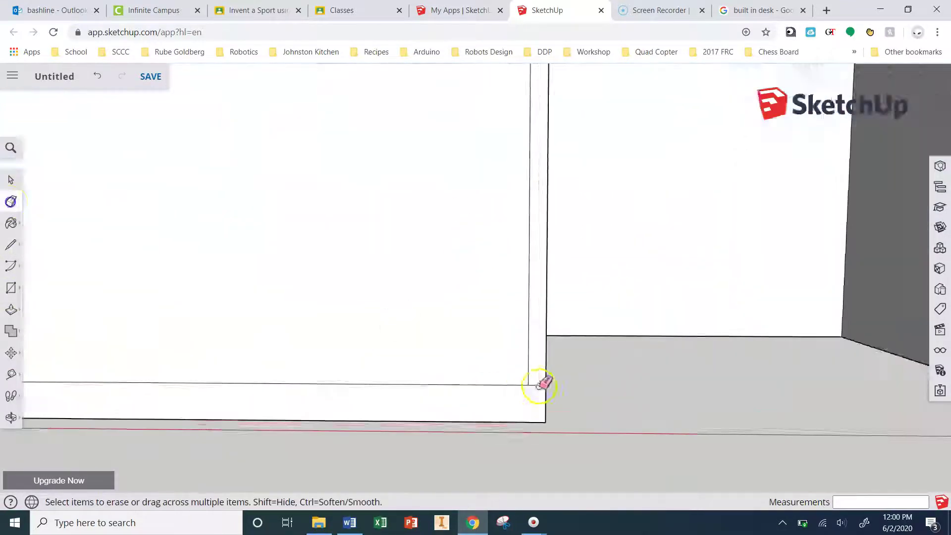
{"action": "scroll", "coordinate": [541, 387], "scroll_direction": "down", "scroll_amount": 3}
{"action": "left_click", "coordinate": [500, 348]}
{"action": "type", "text": "24"}
{"action": "key", "text": "Return"}
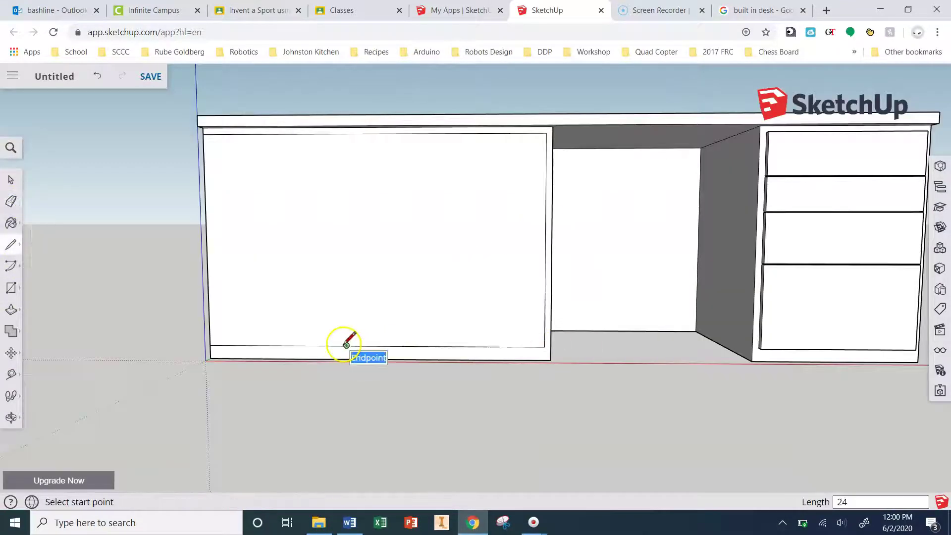
{"action": "left_click", "coordinate": [345, 246]}
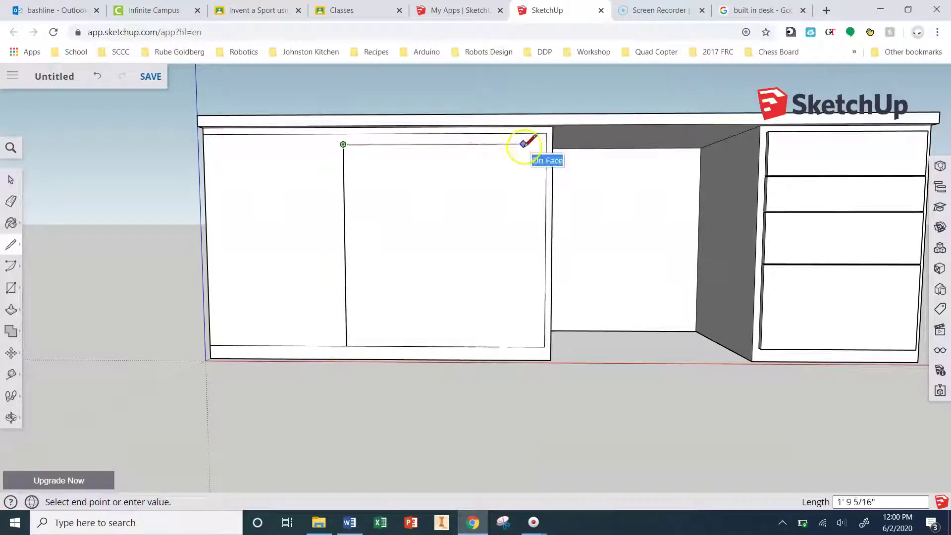
{"action": "scroll", "coordinate": [319, 148], "scroll_direction": "up", "scroll_amount": 2}
{"action": "key", "text": "e"}
{"action": "left_click", "coordinate": [358, 272]}
{"action": "scroll", "coordinate": [365, 304], "scroll_direction": "down", "scroll_amount": 1}
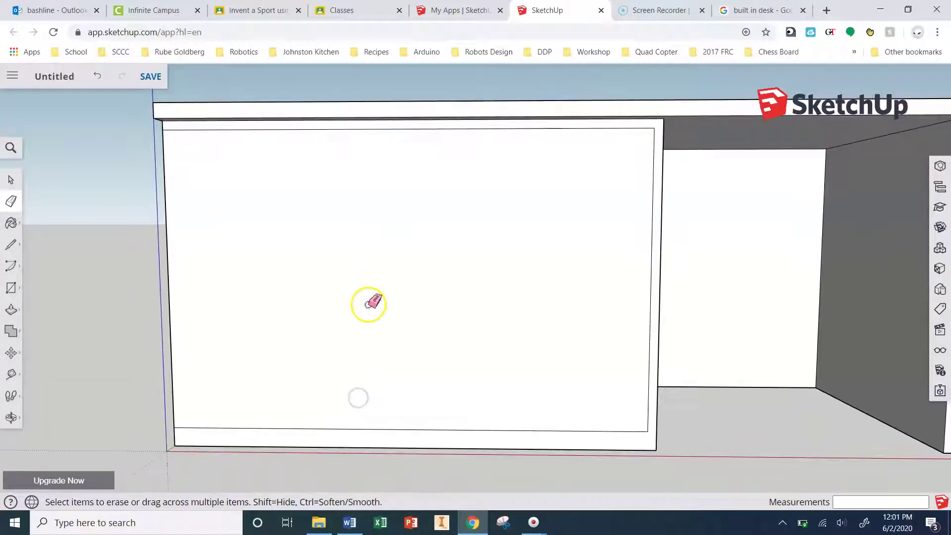
Step: Draw a vertical line from the bottom edge's midpoint to the top, then across to the right inner edge
{"action": "key", "text": "l"}
{"action": "left_click", "coordinate": [409, 429]}
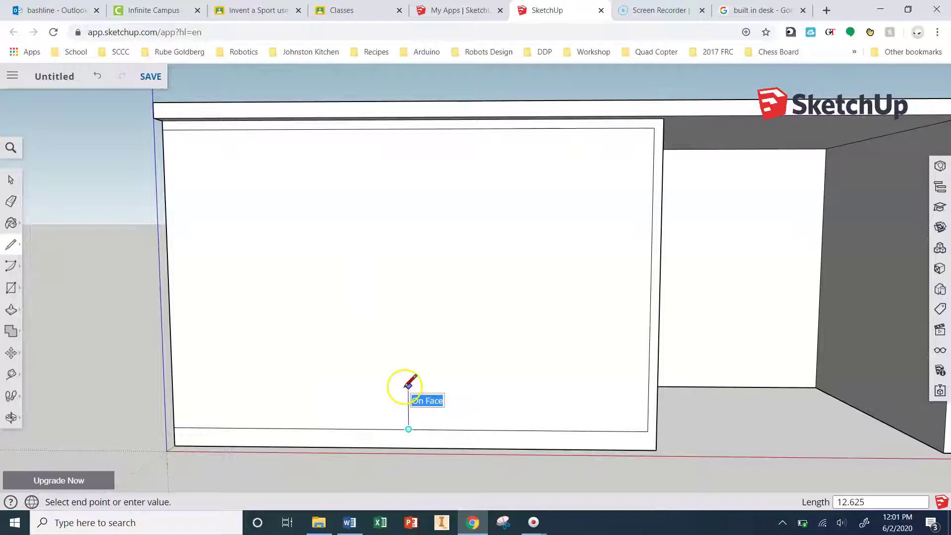
{"action": "left_click", "coordinate": [407, 130]}
{"action": "left_click", "coordinate": [651, 285]}
{"action": "scroll", "coordinate": [644, 286], "scroll_direction": "up", "scroll_amount": 2}
{"action": "key", "text": "e"}
{"action": "scroll", "coordinate": [669, 280], "scroll_direction": "up", "scroll_amount": 3}
{"action": "scroll", "coordinate": [669, 280], "scroll_direction": "down", "scroll_amount": 3}
{"action": "key", "text": "l"}
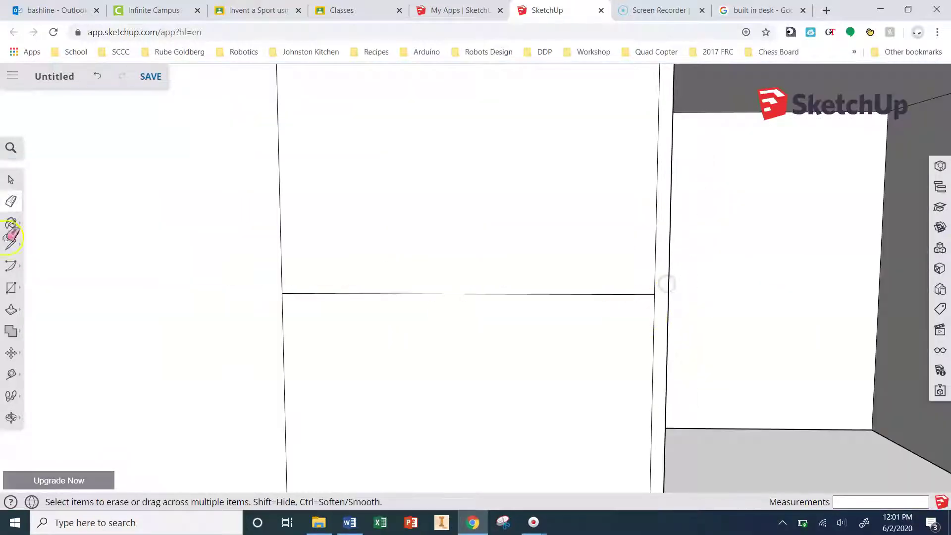
{"action": "scroll", "coordinate": [281, 291], "scroll_direction": "up", "scroll_amount": 3}
{"action": "scroll", "coordinate": [292, 336], "scroll_direction": "down", "scroll_amount": 3}
{"action": "scroll", "coordinate": [293, 278], "scroll_direction": "up", "scroll_amount": 3}
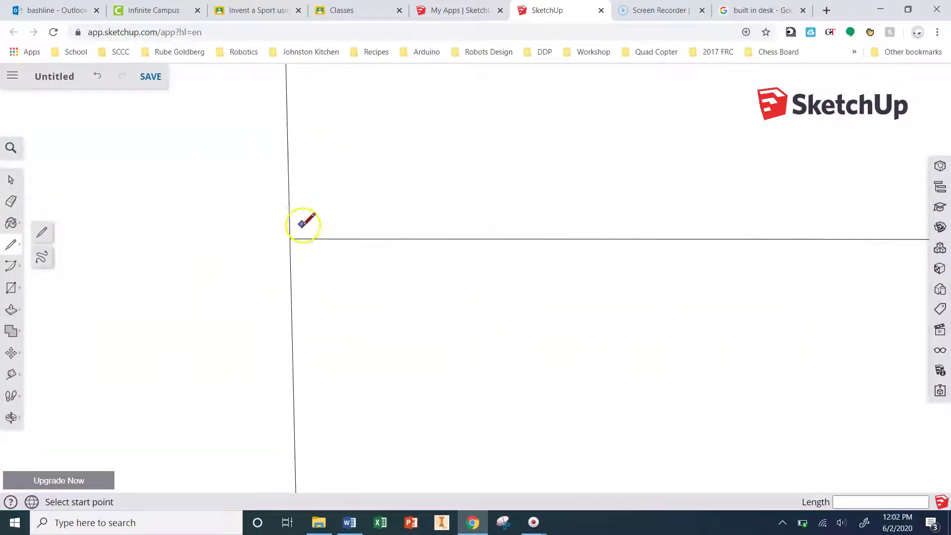
{"action": "scroll", "coordinate": [308, 221], "scroll_direction": "down", "scroll_amount": 2}
Step: Draw a line up from the wall's bottom endpoint and along the cabinet's lower edge
{"action": "left_click", "coordinate": [302, 431]}
{"action": "left_click", "coordinate": [298, 234]}
{"action": "left_click", "coordinate": [635, 232]}
{"action": "key", "text": "e"}
{"action": "scroll", "coordinate": [635, 232], "scroll_direction": "up", "scroll_amount": 2}
{"action": "scroll", "coordinate": [263, 228], "scroll_direction": "up", "scroll_amount": 2}
{"action": "scroll", "coordinate": [247, 378], "scroll_direction": "down", "scroll_amount": 3}
Step: Draw a vertical line up the left cabinet to mark off the tall left section
{"action": "key", "text": "l"}
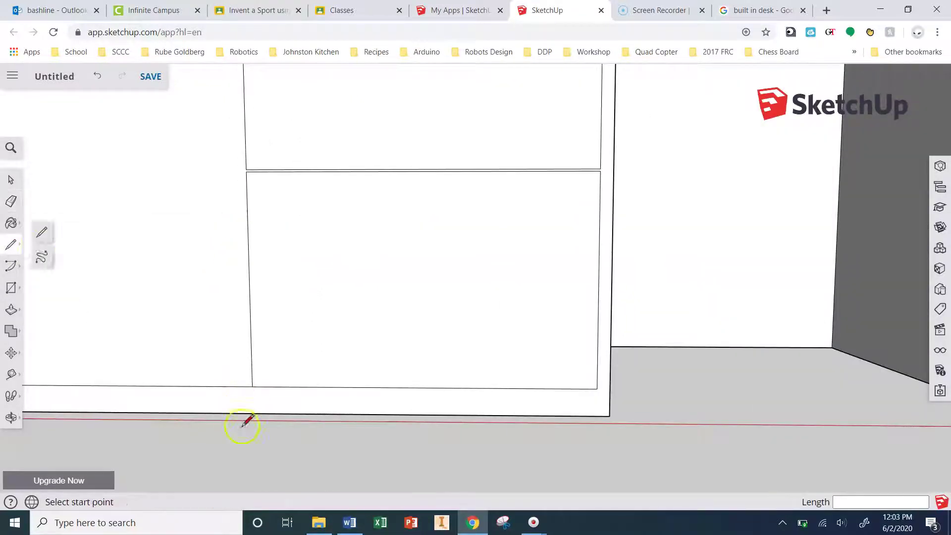
{"action": "scroll", "coordinate": [203, 382], "scroll_direction": "down", "scroll_amount": 3}
{"action": "left_click", "coordinate": [235, 386]}
{"action": "left_click", "coordinate": [240, 157]}
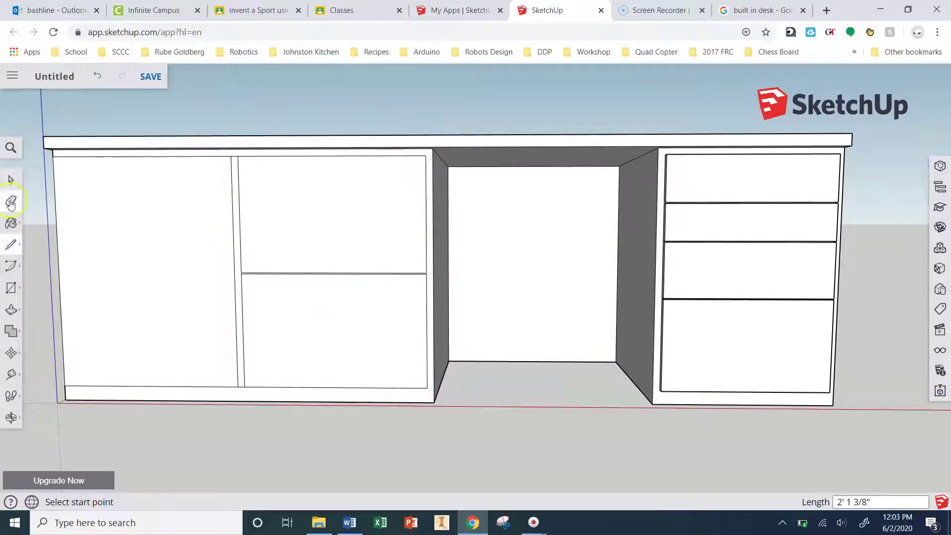
{"action": "scroll", "coordinate": [271, 393], "scroll_direction": "up", "scroll_amount": 5}
{"action": "scroll", "coordinate": [242, 114], "scroll_direction": "down", "scroll_amount": 4}
{"action": "scroll", "coordinate": [323, 346], "scroll_direction": "up", "scroll_amount": 1}
{"action": "left_click", "coordinate": [323, 346]}
{"action": "scroll", "coordinate": [323, 347], "scroll_direction": "down", "scroll_amount": 1}
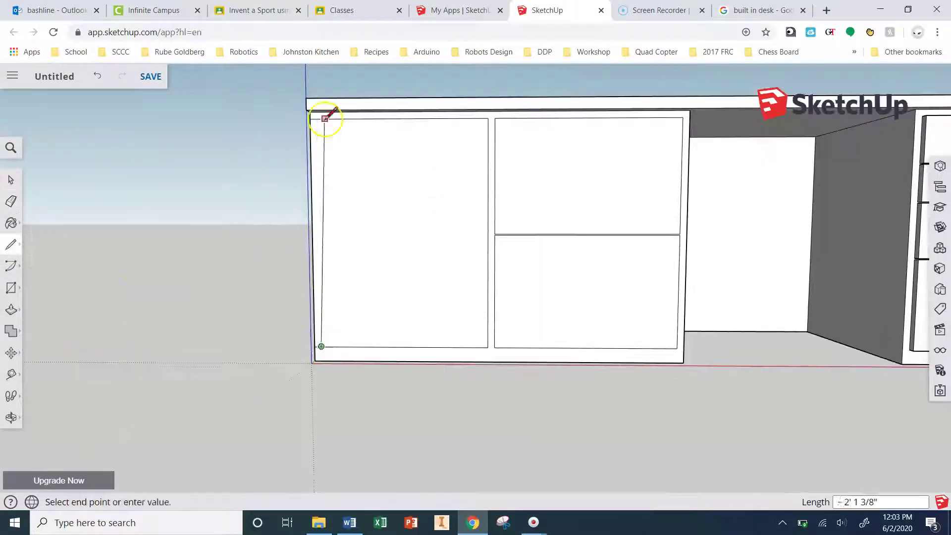
{"action": "key", "text": "e"}
{"action": "scroll", "coordinate": [337, 349], "scroll_direction": "up", "scroll_amount": 3}
{"action": "scroll", "coordinate": [345, 159], "scroll_direction": "down", "scroll_amount": 2}
Step: Push/Pull the left cabinet's narrow edge panel and push the upper panel back
{"action": "mouse_move", "coordinate": [346, 159]}
{"action": "middle_mouse_down"}
{"action": "mouse_move", "coordinate": [446, 320]}
{"action": "mouse_move", "coordinate": [928, 165]}
{"action": "middle_mouse_up"}
{"action": "key", "text": "p"}
{"action": "middle_click_drag", "start_coordinate": [845, 384], "coordinate": [747, 377]}
{"action": "scroll", "coordinate": [760, 430], "scroll_direction": "up", "scroll_amount": 2}
{"action": "scroll", "coordinate": [436, 277], "scroll_direction": "up", "scroll_amount": 3}
{"action": "scroll", "coordinate": [436, 278], "scroll_direction": "down", "scroll_amount": 3}
{"action": "left_click", "coordinate": [939, 268]}
{"action": "scroll", "coordinate": [372, 274], "scroll_direction": "up", "scroll_amount": 3}
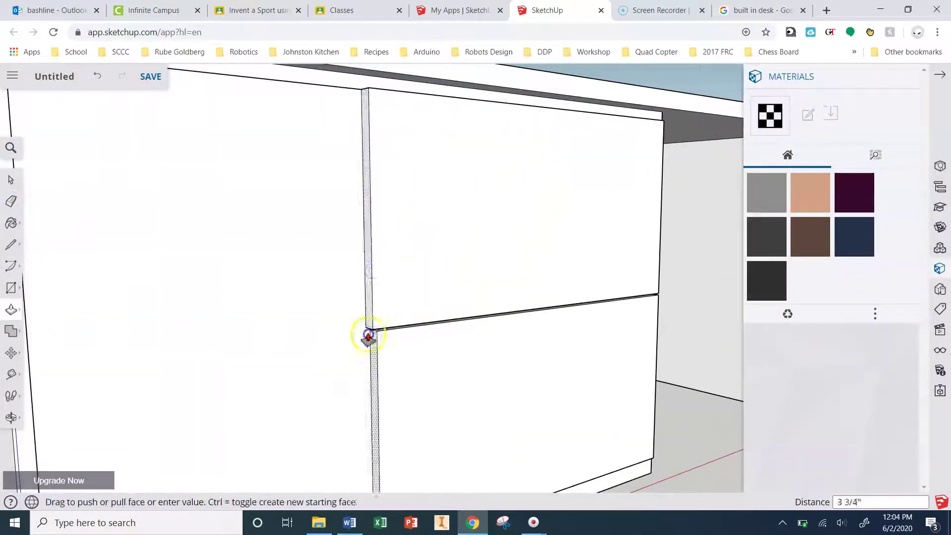
{"action": "scroll", "coordinate": [365, 323], "scroll_direction": "down", "scroll_amount": 3}
{"action": "middle_click_drag", "start_coordinate": [364, 322], "coordinate": [328, 422]}
{"action": "left_click", "coordinate": [329, 422]}
{"action": "scroll", "coordinate": [363, 175], "scroll_direction": "up", "scroll_amount": 3}
{"action": "left_click", "coordinate": [363, 175]}
{"action": "middle_click_drag", "start_coordinate": [363, 175], "coordinate": [214, 308]}
{"action": "scroll", "coordinate": [476, 233], "scroll_direction": "up", "scroll_amount": 3}
{"action": "left_click", "coordinate": [476, 233]}
{"action": "left_click", "coordinate": [403, 229]}
{"action": "left_click", "coordinate": [395, 144]}
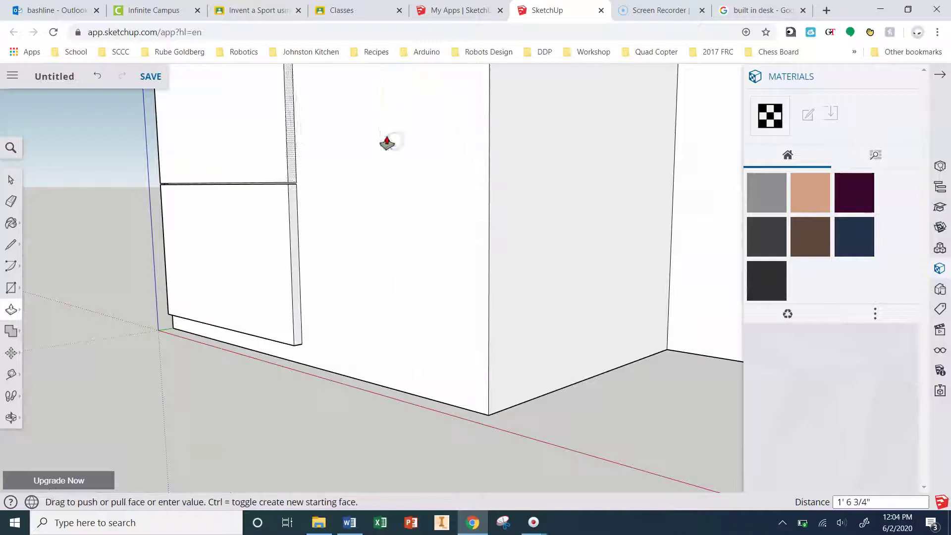
{"action": "left_click", "coordinate": [420, 142]}
{"action": "scroll", "coordinate": [441, 319], "scroll_direction": "down", "scroll_amount": 5}
{"action": "middle_click_drag", "start_coordinate": [442, 320], "coordinate": [297, 172]}
{"action": "scroll", "coordinate": [441, 299], "scroll_direction": "up", "scroll_amount": 6}
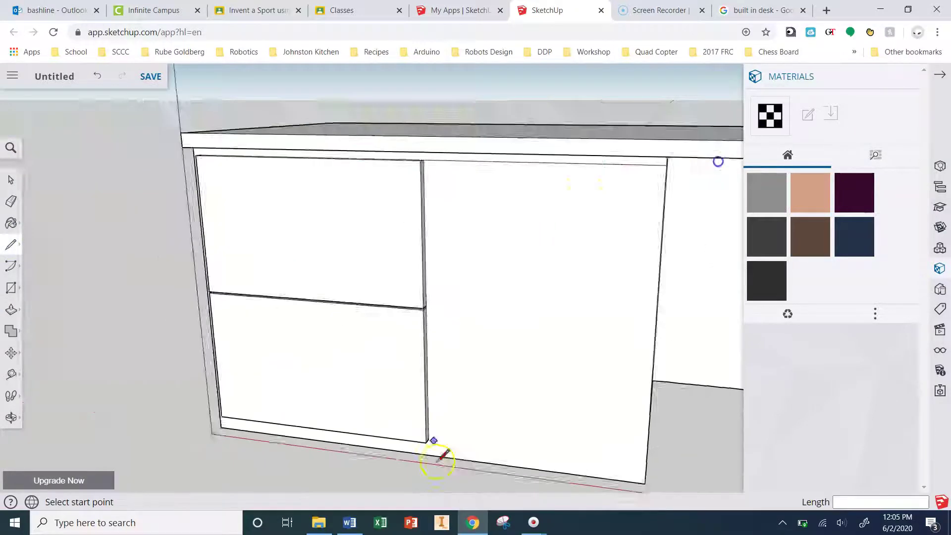
Step: Draw a line down from the desk's top edge to divide the cabinet front
{"action": "key", "text": "l"}
{"action": "scroll", "coordinate": [435, 462], "scroll_direction": "down", "scroll_amount": 3}
{"action": "scroll", "coordinate": [547, 403], "scroll_direction": "up", "scroll_amount": 4}
{"action": "left_click", "coordinate": [588, 212]}
{"action": "scroll", "coordinate": [593, 236], "scroll_direction": "down", "scroll_amount": 3}
{"action": "left_click", "coordinate": [597, 253]}
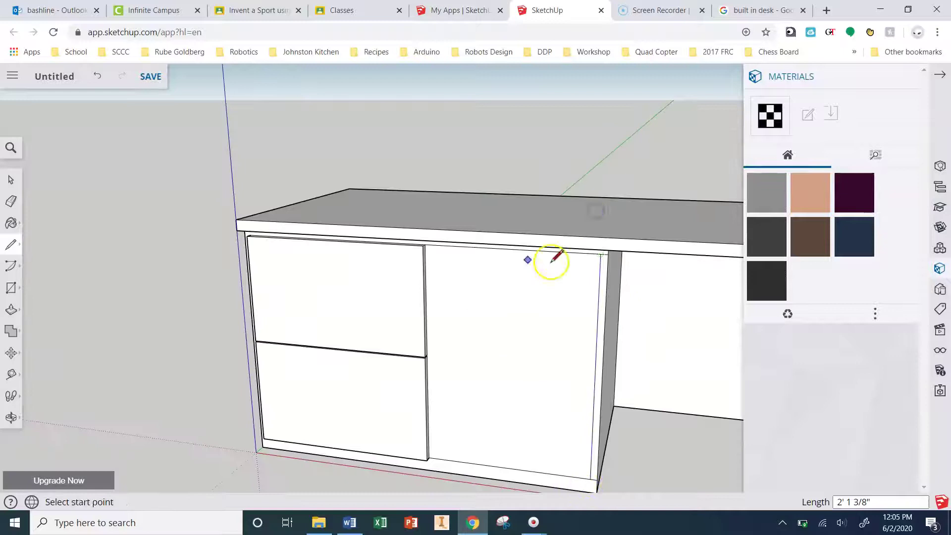
{"action": "left_click", "coordinate": [465, 232]}
{"action": "scroll", "coordinate": [562, 470], "scroll_direction": "up", "scroll_amount": 3}
{"action": "key", "text": "e"}
{"action": "scroll", "coordinate": [465, 225], "scroll_direction": "up", "scroll_amount": 3}
{"action": "scroll", "coordinate": [619, 446], "scroll_direction": "down", "scroll_amount": 3}
{"action": "scroll", "coordinate": [619, 445], "scroll_direction": "down", "scroll_amount": 3}
{"action": "scroll", "coordinate": [582, 369], "scroll_direction": "up", "scroll_amount": 4}
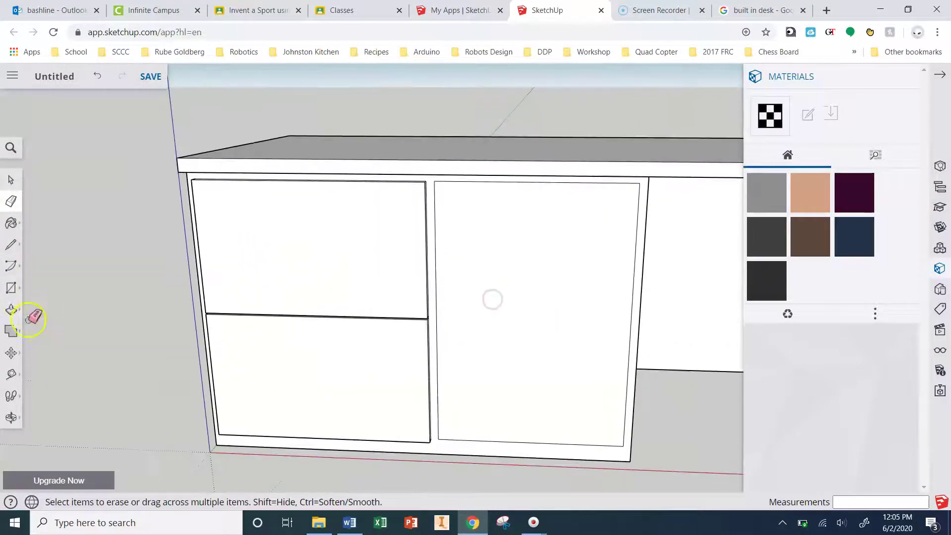
{"action": "scroll", "coordinate": [163, 277], "scroll_direction": "down", "scroll_amount": 3}
{"action": "left_click", "coordinate": [10, 244]}
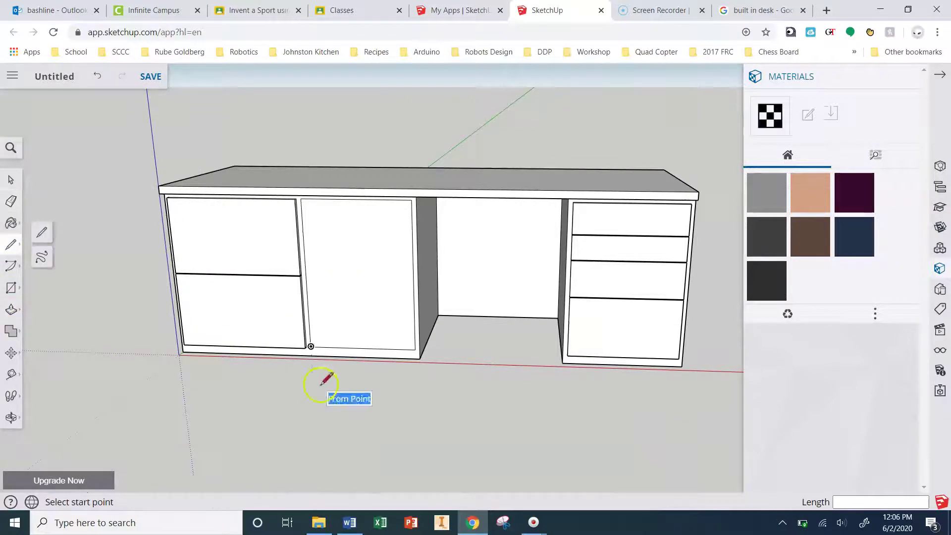
{"action": "left_click", "coordinate": [307, 233]}
{"action": "scroll", "coordinate": [297, 238], "scroll_direction": "up", "scroll_amount": 3}
{"action": "key", "text": "Escape"}
{"action": "scroll", "coordinate": [505, 276], "scroll_direction": "down", "scroll_amount": 3}
{"action": "scroll", "coordinate": [565, 342], "scroll_direction": "up", "scroll_amount": 5}
{"action": "left_click", "coordinate": [565, 342]}
{"action": "scroll", "coordinate": [567, 298], "scroll_direction": "down", "scroll_amount": 1}
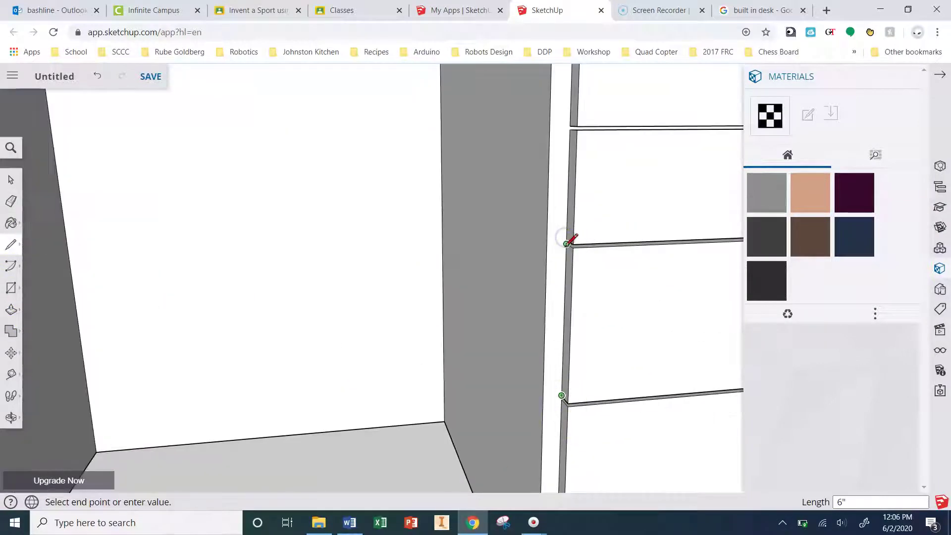
{"action": "scroll", "coordinate": [556, 234], "scroll_direction": "down", "scroll_amount": 5}
{"action": "key", "text": "Escape"}
Step: Draw a rectangle across the front panel to lay out the middle drawer fronts
{"action": "left_click", "coordinate": [11, 288]}
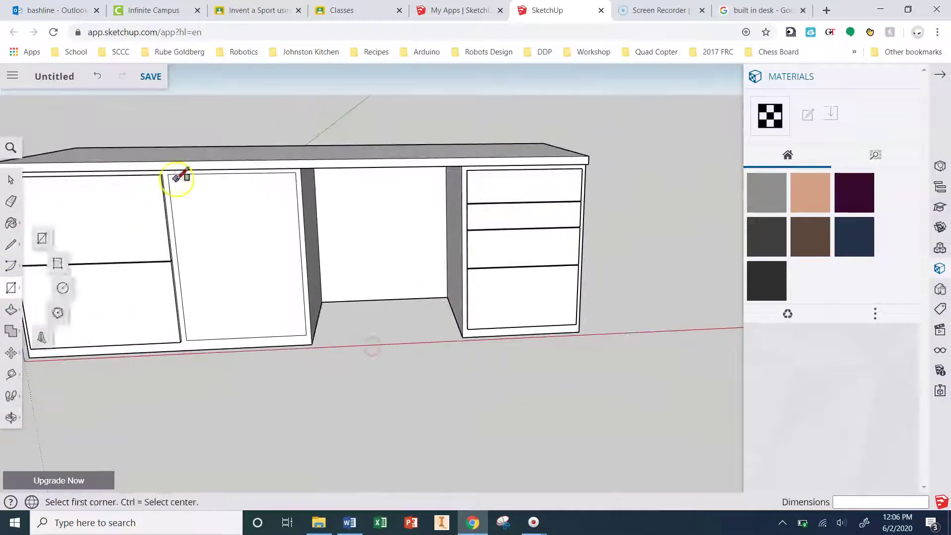
{"action": "left_click", "coordinate": [177, 177]}
{"action": "key", "text": "Escape"}
{"action": "scroll", "coordinate": [301, 206], "scroll_direction": "up", "scroll_amount": 5}
{"action": "key", "text": "l"}
{"action": "key", "text": "r"}
{"action": "left_click", "coordinate": [395, 176]}
{"action": "scroll", "coordinate": [396, 183], "scroll_direction": "down", "scroll_amount": 5}
{"action": "key", "text": "Escape"}
{"action": "left_click", "coordinate": [11, 244]}
{"action": "scroll", "coordinate": [158, 258], "scroll_direction": "up", "scroll_amount": 3}
{"action": "left_click", "coordinate": [158, 251]}
{"action": "key", "text": "r"}
{"action": "left_click", "coordinate": [158, 254]}
{"action": "left_click", "coordinate": [570, 395]}
{"action": "key", "text": "l"}
{"action": "scroll", "coordinate": [286, 318], "scroll_direction": "up", "scroll_amount": 3}
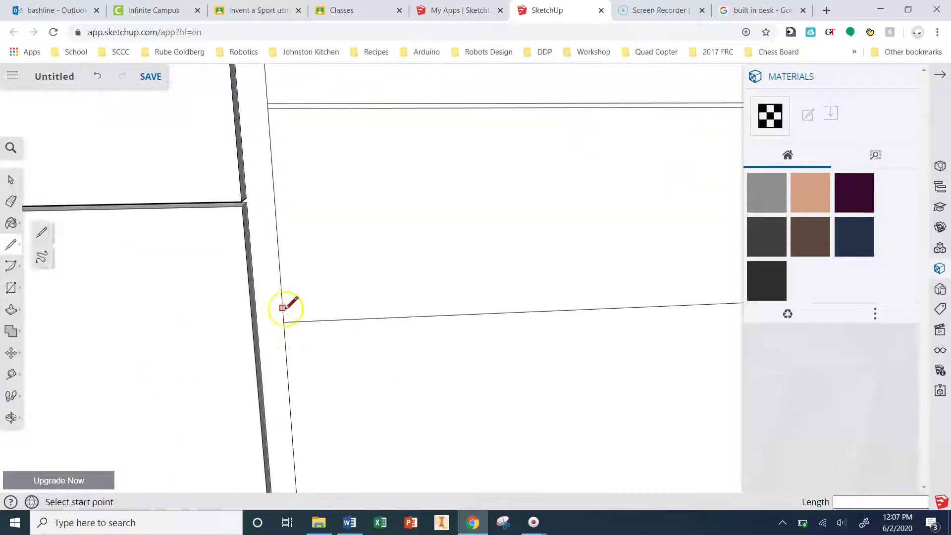
{"action": "left_click", "coordinate": [11, 288]}
{"action": "scroll", "coordinate": [321, 446], "scroll_direction": "down", "scroll_amount": 3}
{"action": "key", "text": "e"}
{"action": "scroll", "coordinate": [325, 308], "scroll_direction": "up", "scroll_amount": 3}
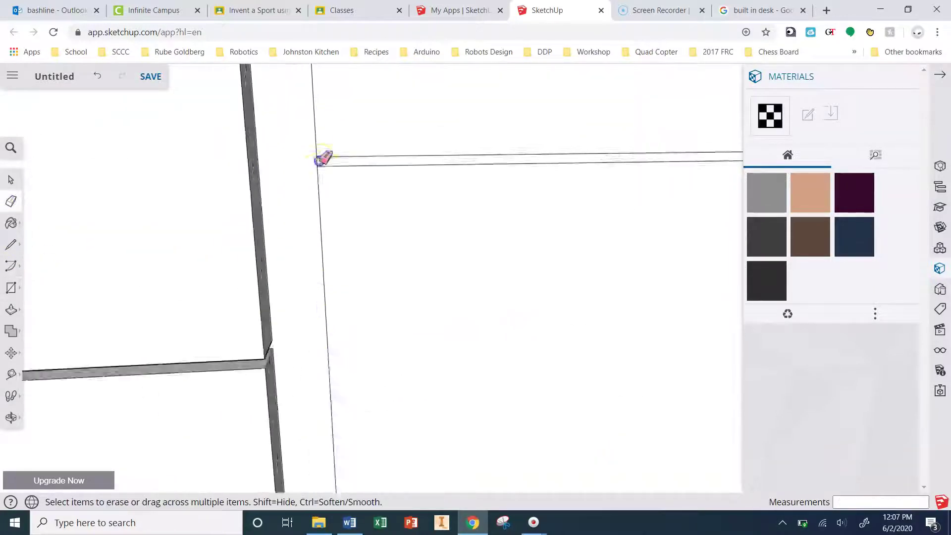
{"action": "scroll", "coordinate": [475, 269], "scroll_direction": "down", "scroll_amount": 2}
{"action": "scroll", "coordinate": [510, 157], "scroll_direction": "up", "scroll_amount": 3}
{"action": "middle_click_drag", "start_coordinate": [506, 158], "coordinate": [261, 225]}
{"action": "scroll", "coordinate": [221, 256], "scroll_direction": "down", "scroll_amount": 10}
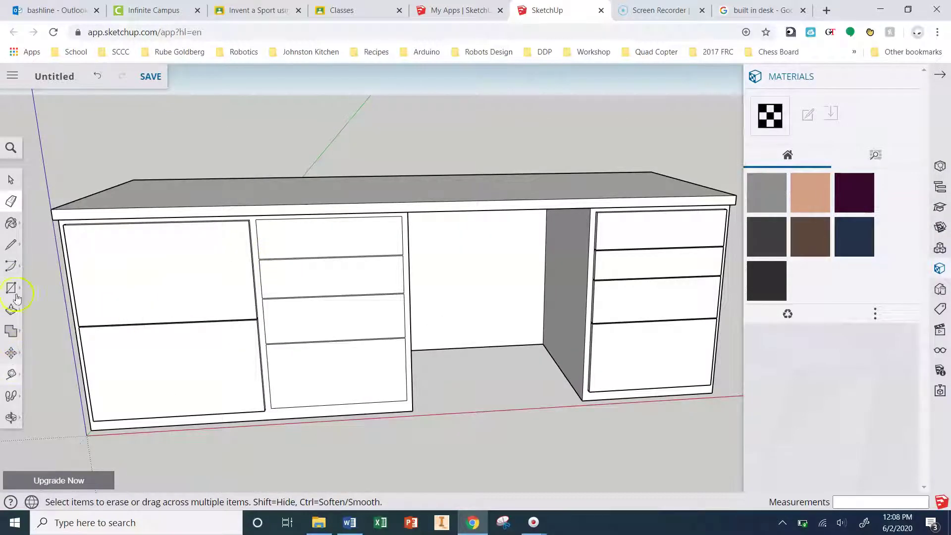
Step: Pull each of the four middle drawer fronts out 3/4", top to bottom
{"action": "left_click", "coordinate": [15, 317]}
{"action": "left_click", "coordinate": [324, 246]}
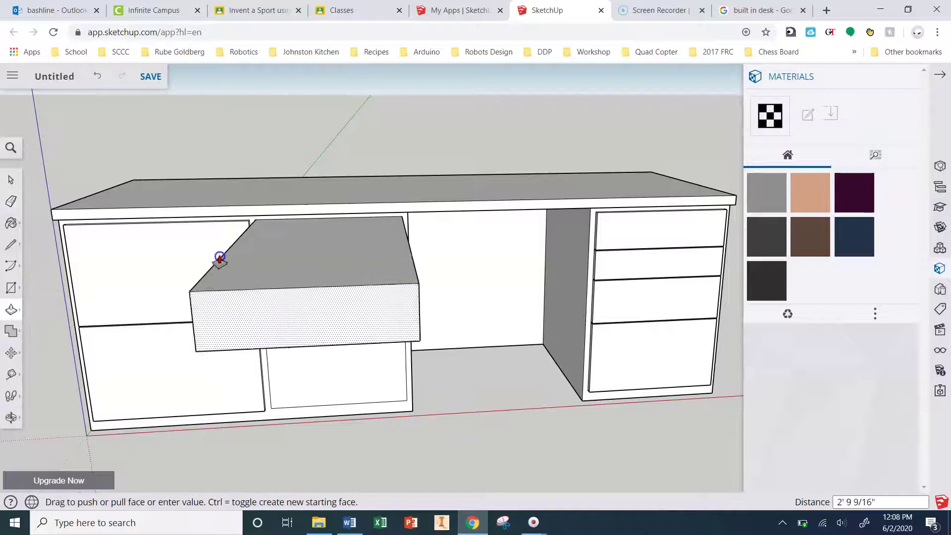
{"action": "left_click", "coordinate": [204, 242]}
{"action": "left_click", "coordinate": [260, 281]}
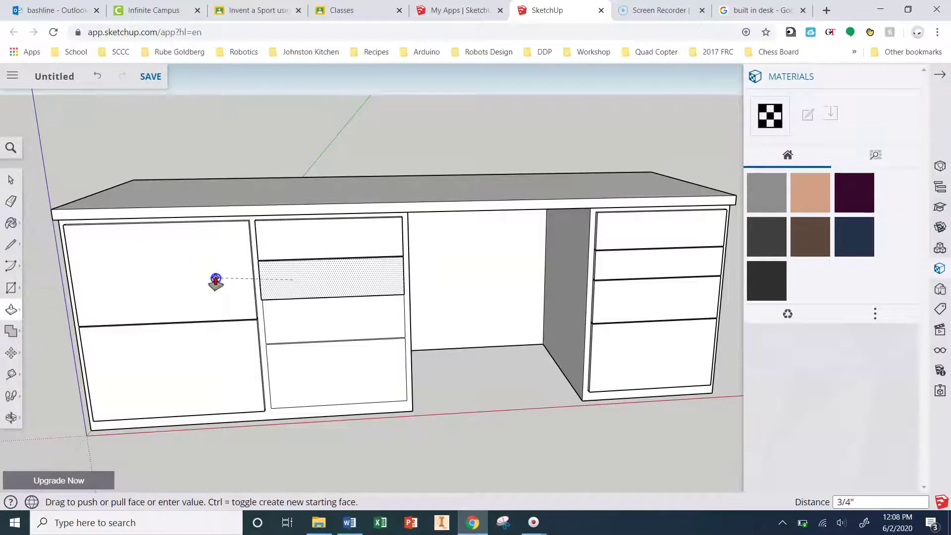
{"action": "left_click", "coordinate": [214, 278]}
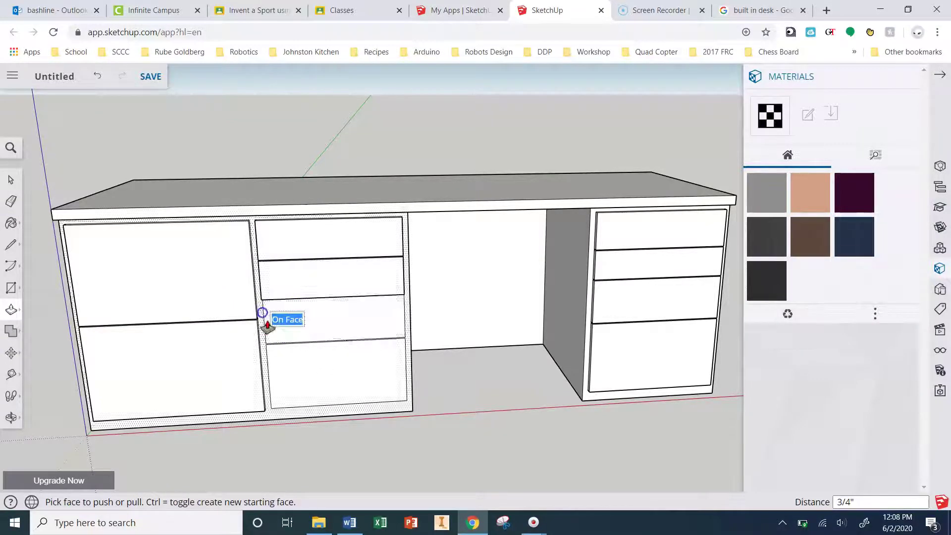
{"action": "left_click", "coordinate": [311, 327]}
{"action": "left_click", "coordinate": [236, 307]}
{"action": "left_click", "coordinate": [314, 373]}
{"action": "left_click", "coordinate": [251, 365]}
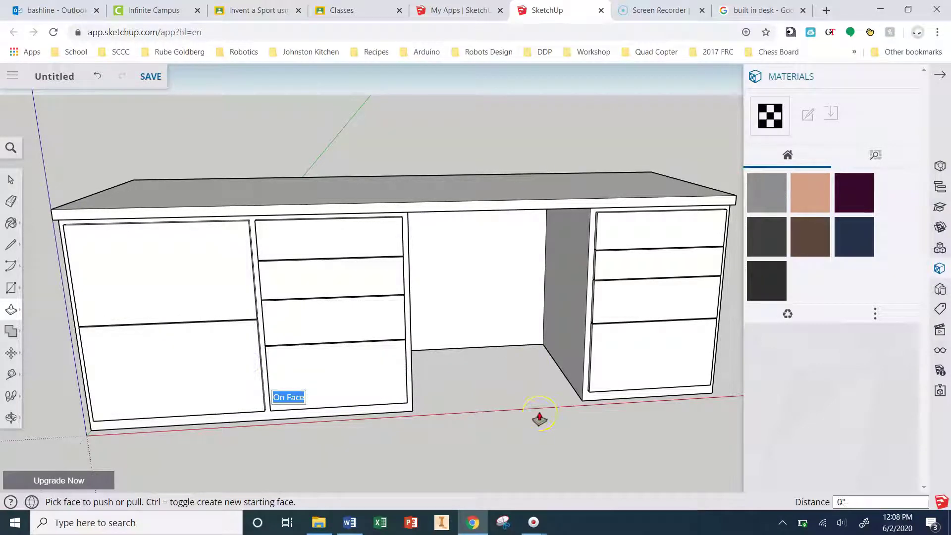
{"action": "scroll", "coordinate": [530, 376], "scroll_direction": "down", "scroll_amount": 2}
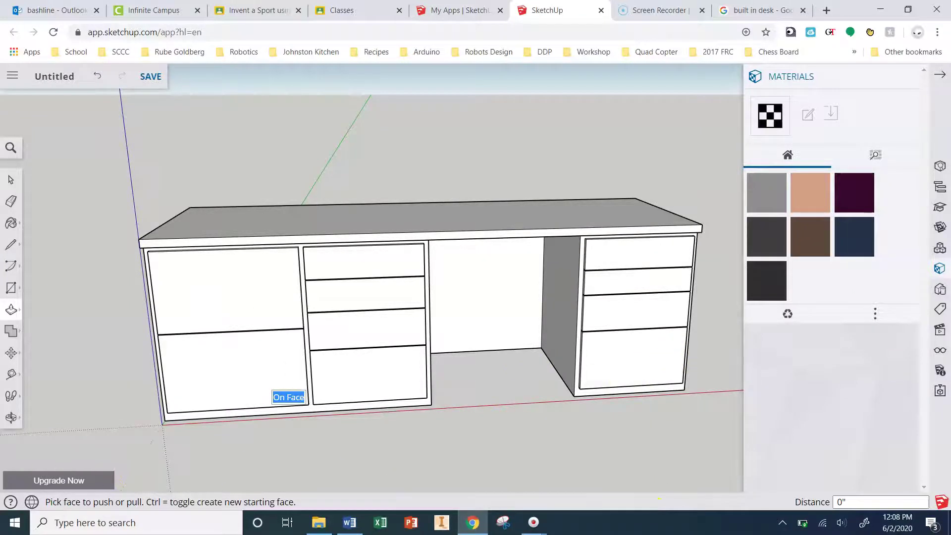
{"action": "middle_click_drag", "start_coordinate": [520, 395], "coordinate": [352, 405]}
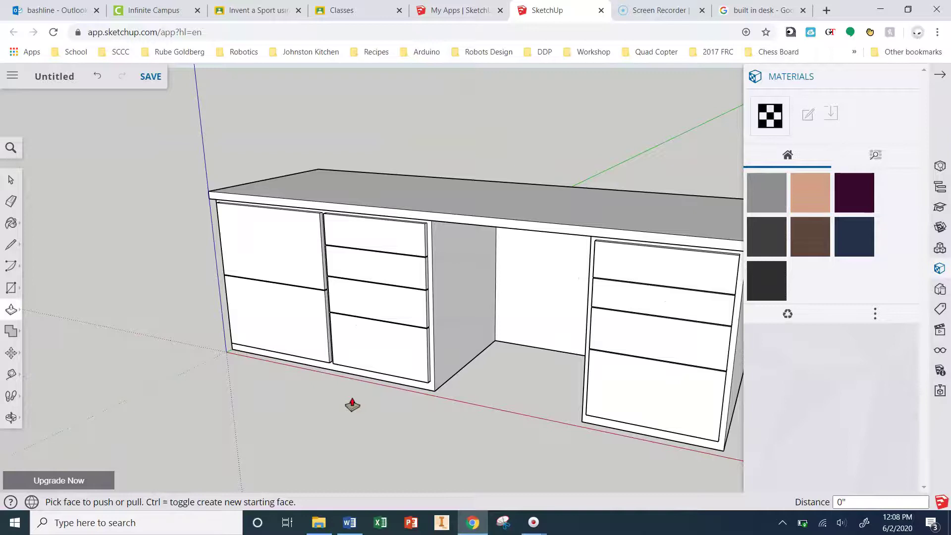
Step: Pull the desk's right end face outward 1/2"
{"action": "scroll", "coordinate": [354, 202], "scroll_direction": "down", "scroll_amount": 4}
{"action": "scroll", "coordinate": [615, 260], "scroll_direction": "up", "scroll_amount": 2}
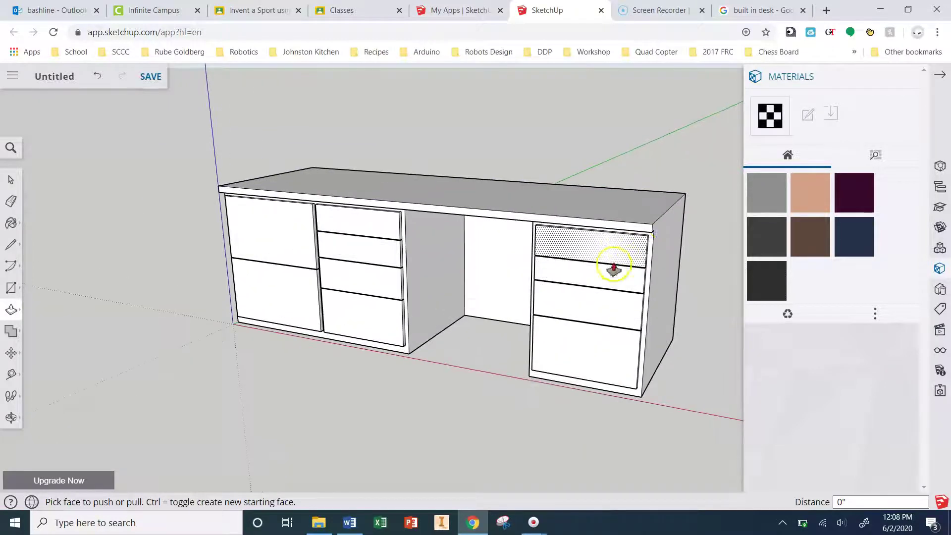
{"action": "left_click", "coordinate": [672, 255]}
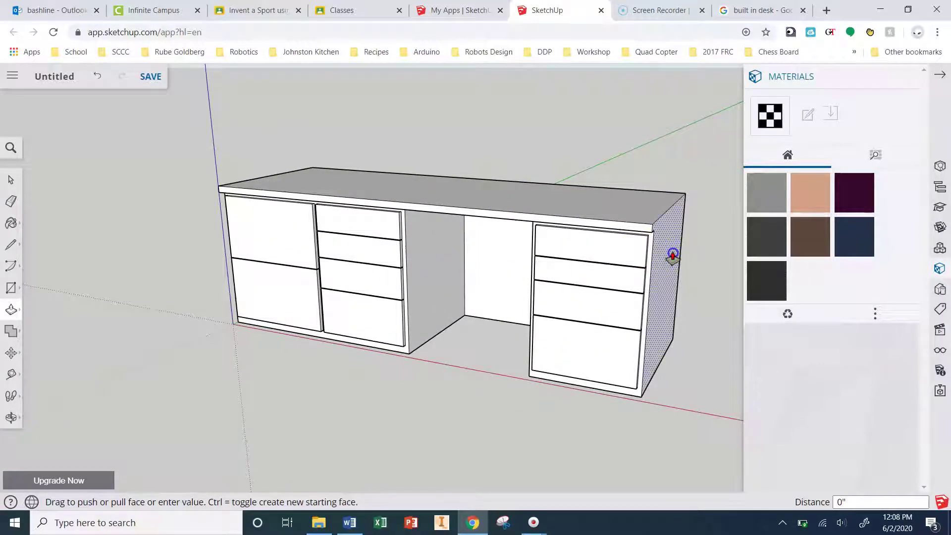
{"action": "left_click", "coordinate": [676, 258]}
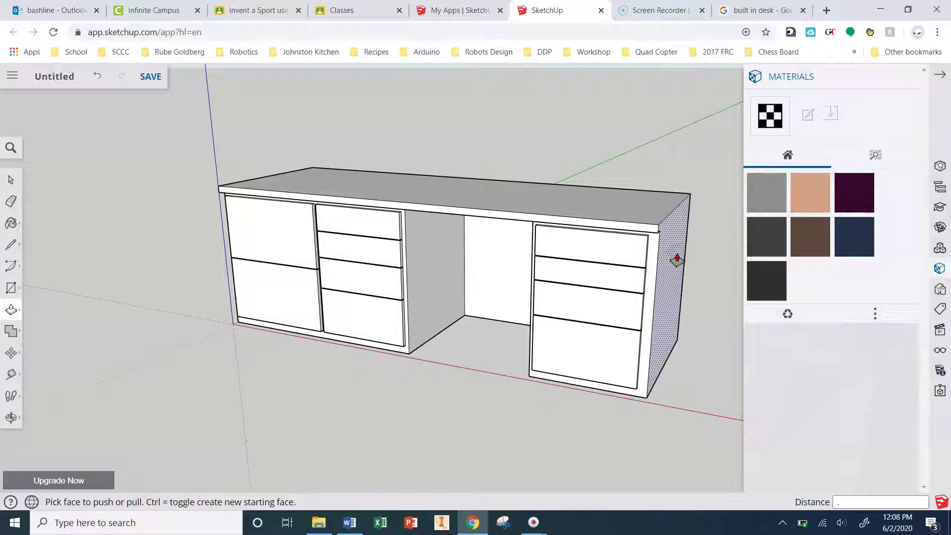
{"action": "left_click", "coordinate": [676, 259]}
Step: Pull the desk's left end face outward beyond the drawer fronts
{"action": "middle_click_drag", "start_coordinate": [278, 333], "coordinate": [545, 332]}
{"action": "left_click", "coordinate": [545, 332]}
{"action": "left_click", "coordinate": [187, 339]}
{"action": "left_click", "coordinate": [180, 345]}
{"action": "left_click", "coordinate": [180, 345]}
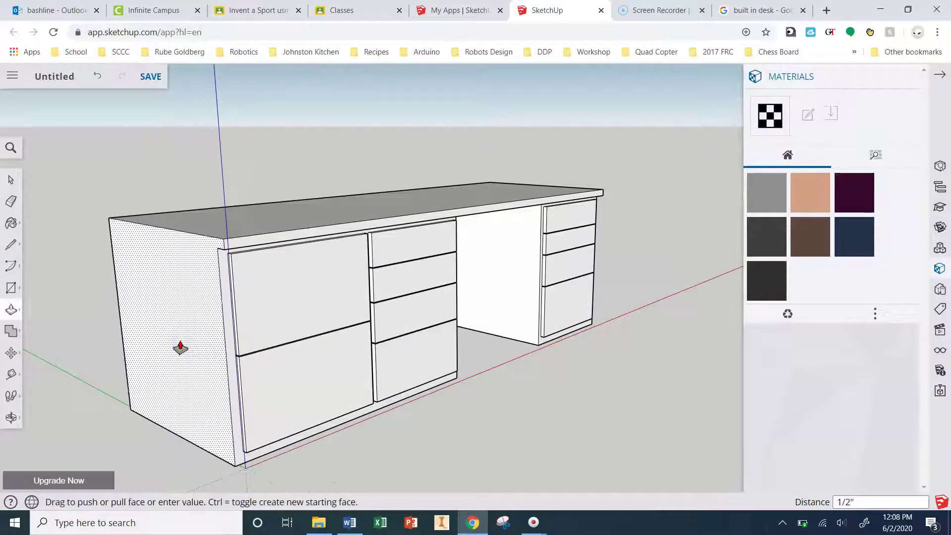
{"action": "left_click", "coordinate": [739, 496]}
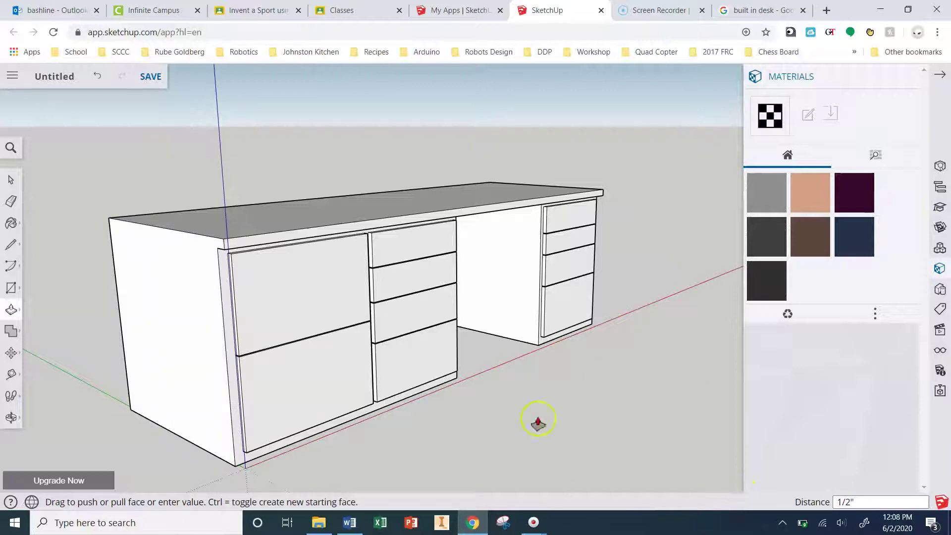
{"action": "middle_click_drag", "start_coordinate": [524, 409], "coordinate": [682, 377]}
{"action": "left_click", "coordinate": [9, 246]}
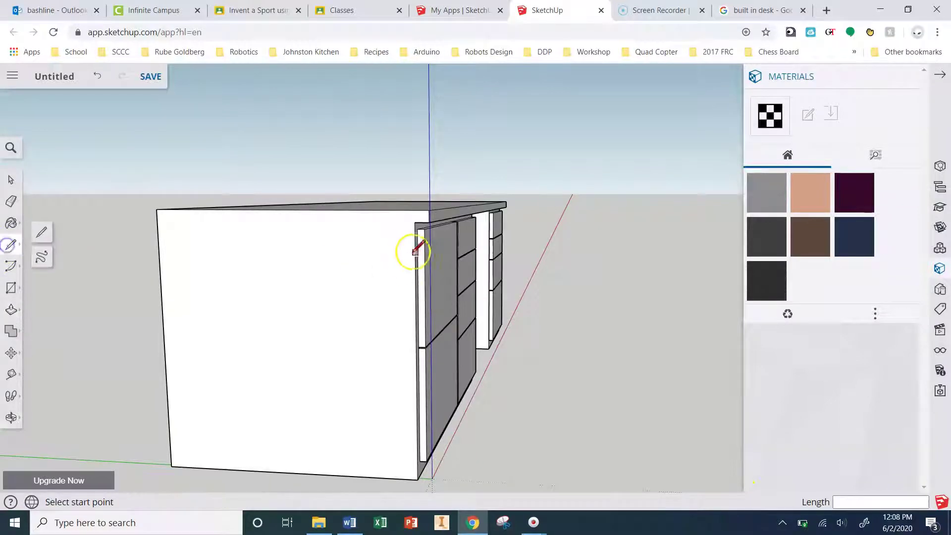
{"action": "left_click", "coordinate": [415, 222]}
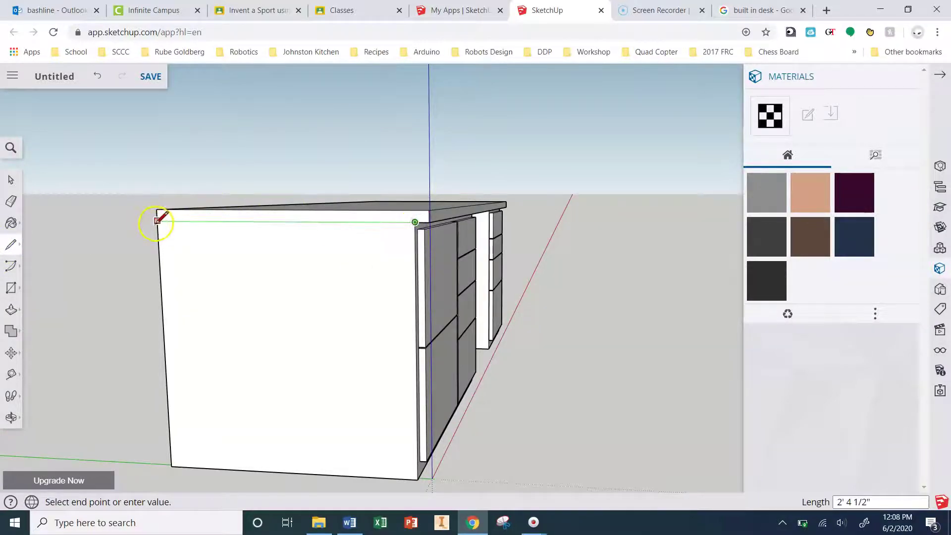
{"action": "middle_click_drag", "start_coordinate": [156, 223], "coordinate": [452, 251]}
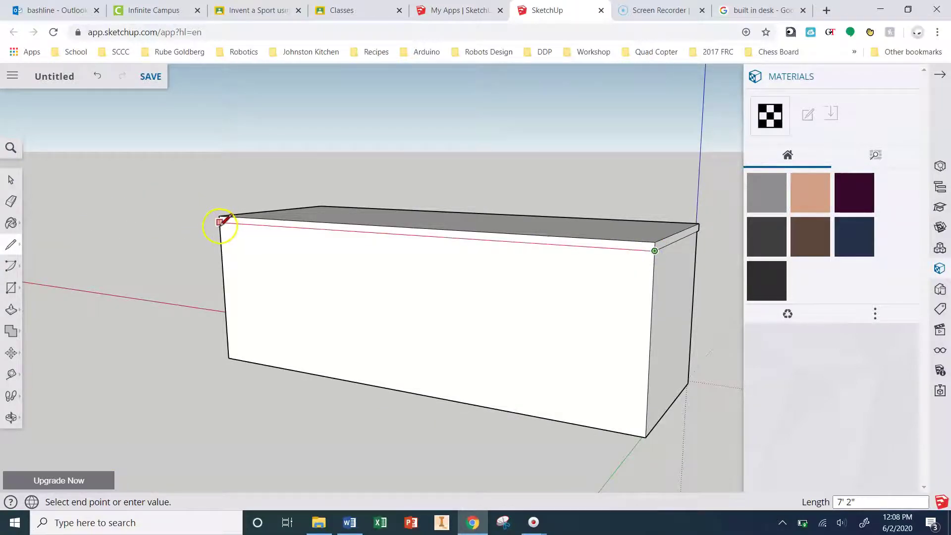
{"action": "middle_click_drag", "start_coordinate": [206, 233], "coordinate": [593, 321]}
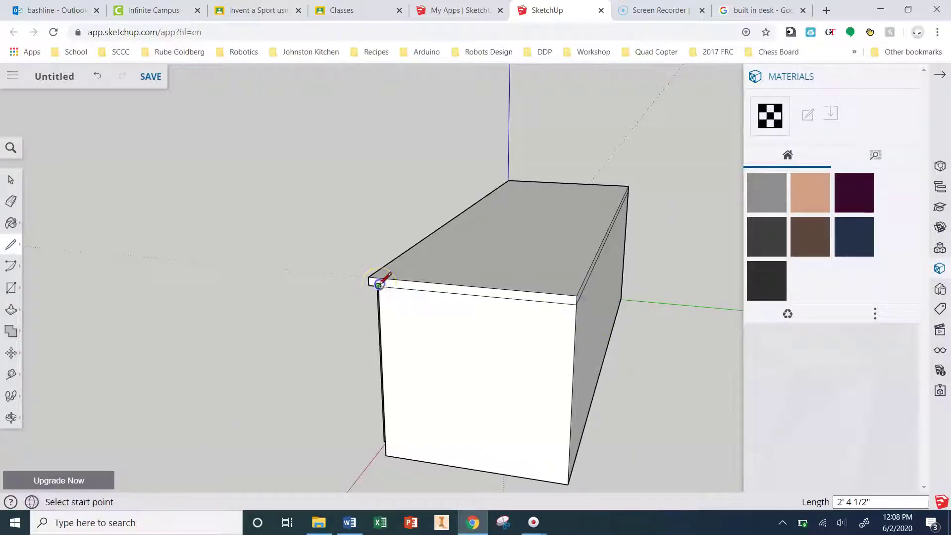
{"action": "middle_click_drag", "start_coordinate": [120, 252], "coordinate": [629, 187]}
{"action": "middle_click_drag", "start_coordinate": [535, 272], "coordinate": [497, 220]}
Step: Draw a small rectangle on the front face just below the knee opening
{"action": "scroll", "coordinate": [526, 387], "scroll_direction": "up", "scroll_amount": 3}
{"action": "middle_click_drag", "start_coordinate": [535, 361], "coordinate": [501, 317]}
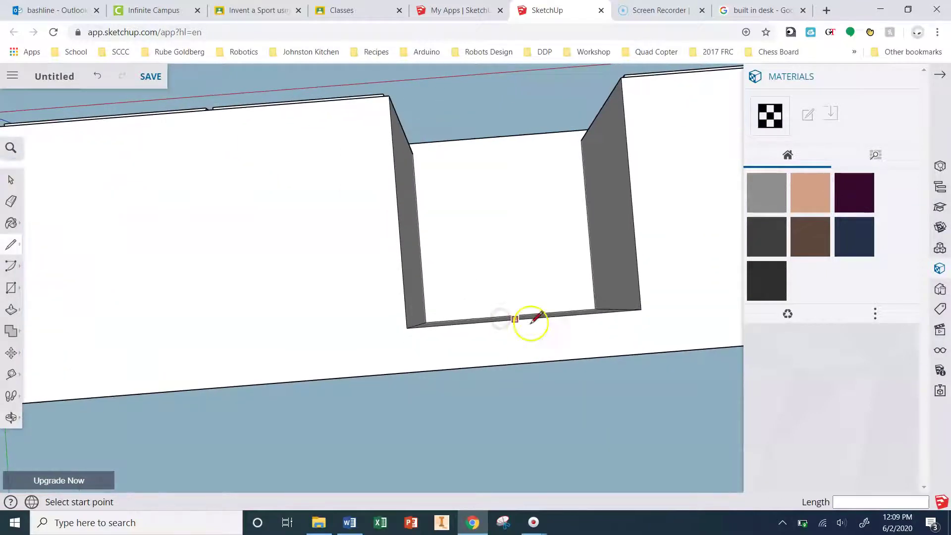
{"action": "left_click", "coordinate": [11, 288]}
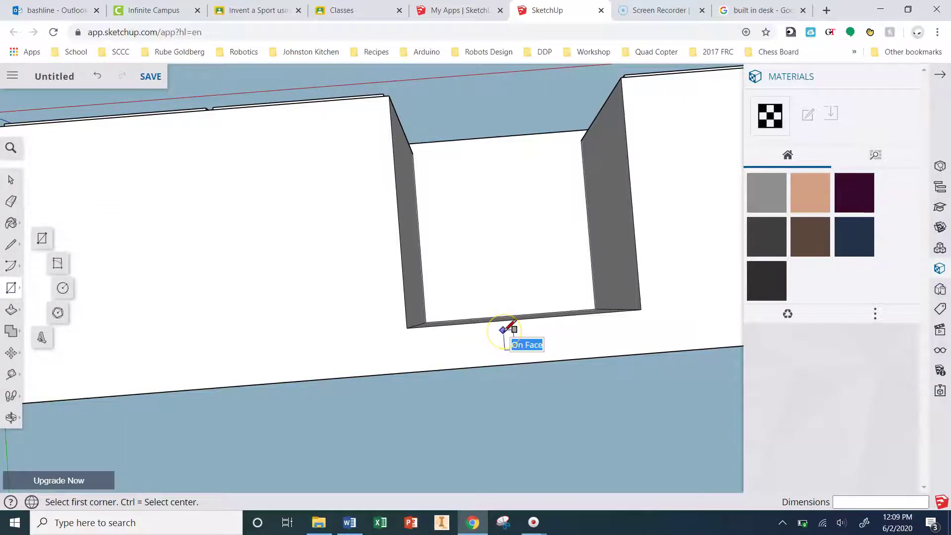
{"action": "left_click", "coordinate": [488, 341]}
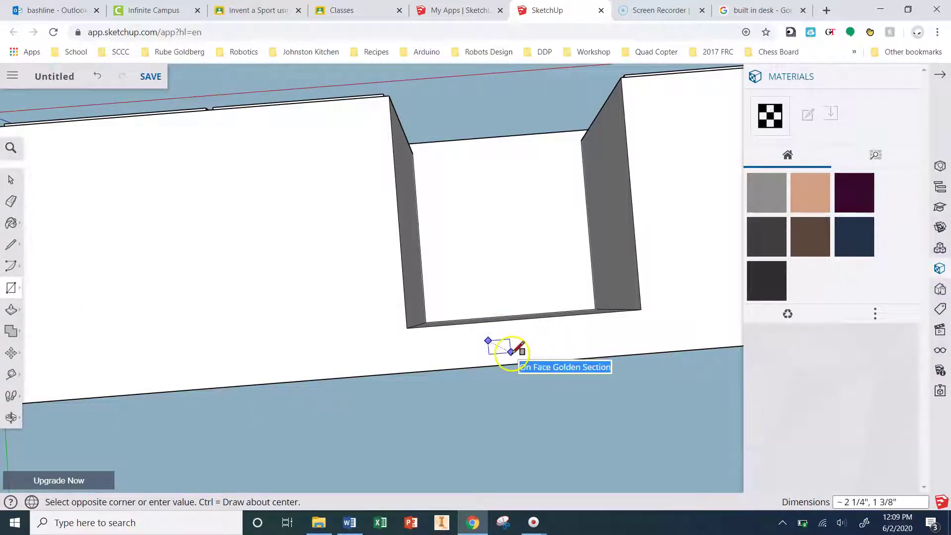
{"action": "left_click", "coordinate": [511, 352]}
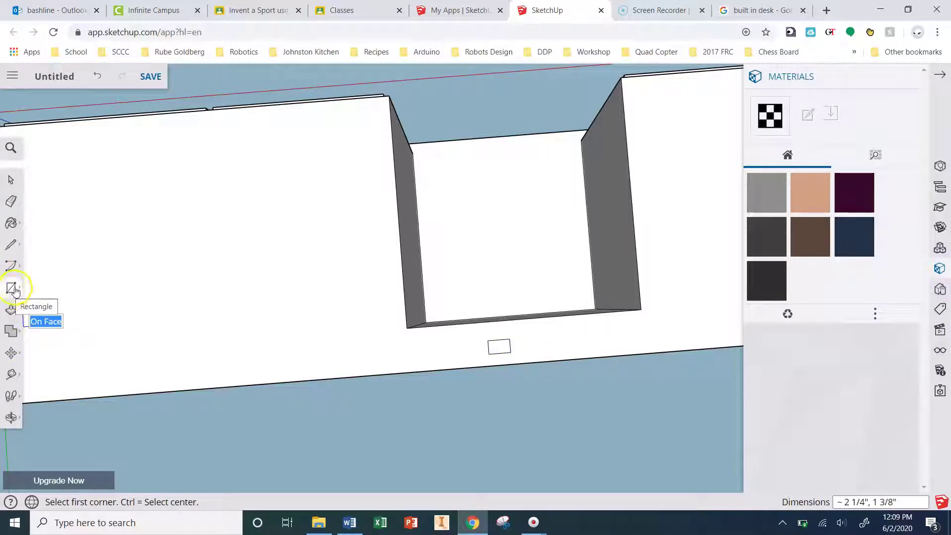
Step: Add 2-Point Arc half-circles to the rectangle's left and right ends
{"action": "left_click", "coordinate": [12, 272]}
{"action": "left_click", "coordinate": [54, 254]}
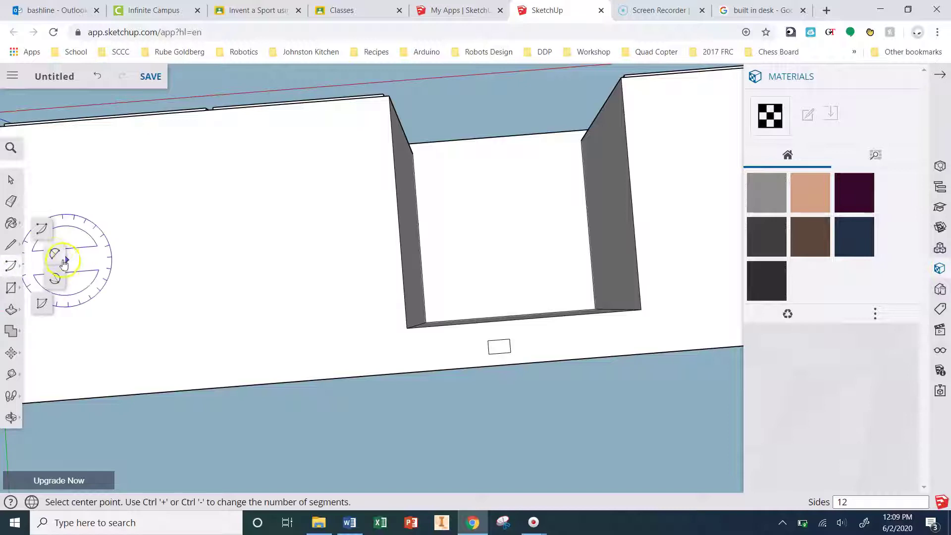
{"action": "left_click", "coordinate": [487, 340]}
{"action": "left_click", "coordinate": [489, 354]}
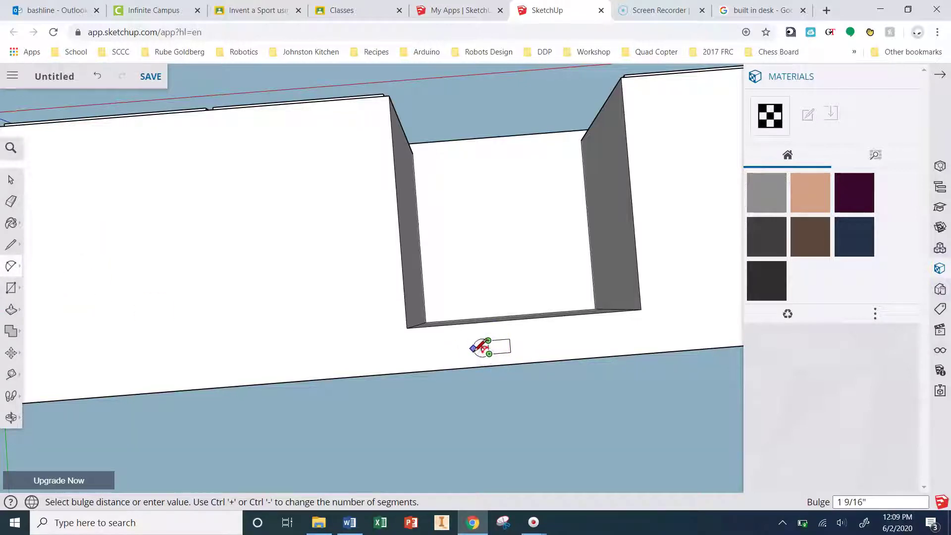
{"action": "scroll", "coordinate": [480, 347], "scroll_direction": "up", "scroll_amount": 3}
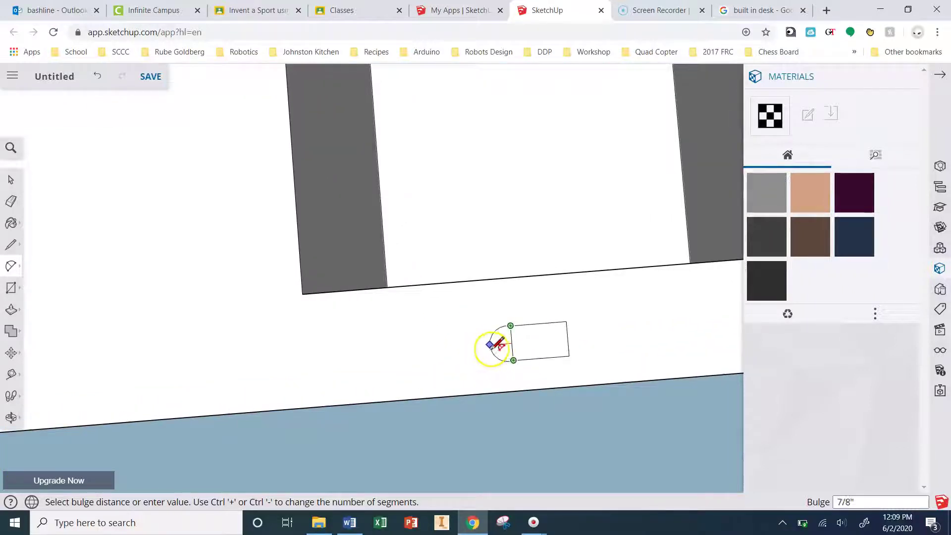
{"action": "left_click", "coordinate": [497, 347]}
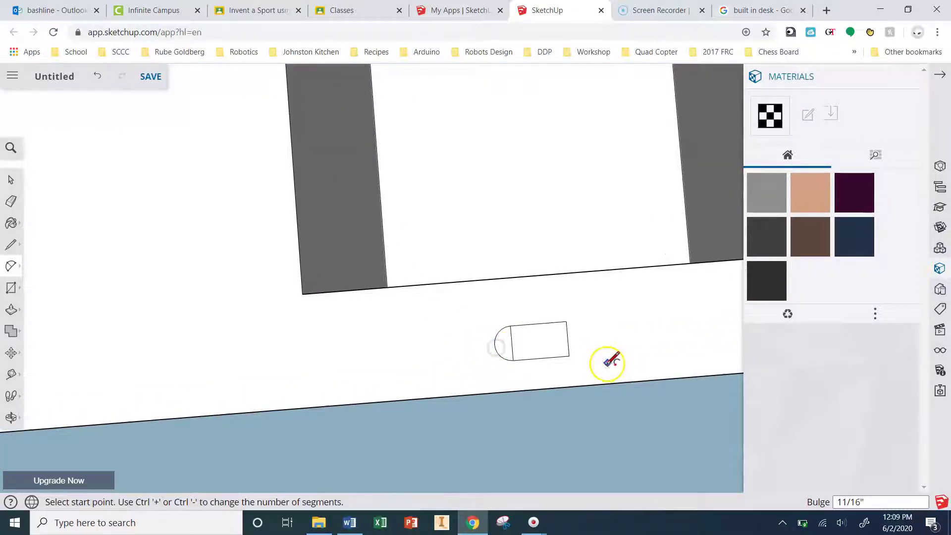
{"action": "left_click", "coordinate": [570, 355]}
{"action": "left_click", "coordinate": [566, 321]}
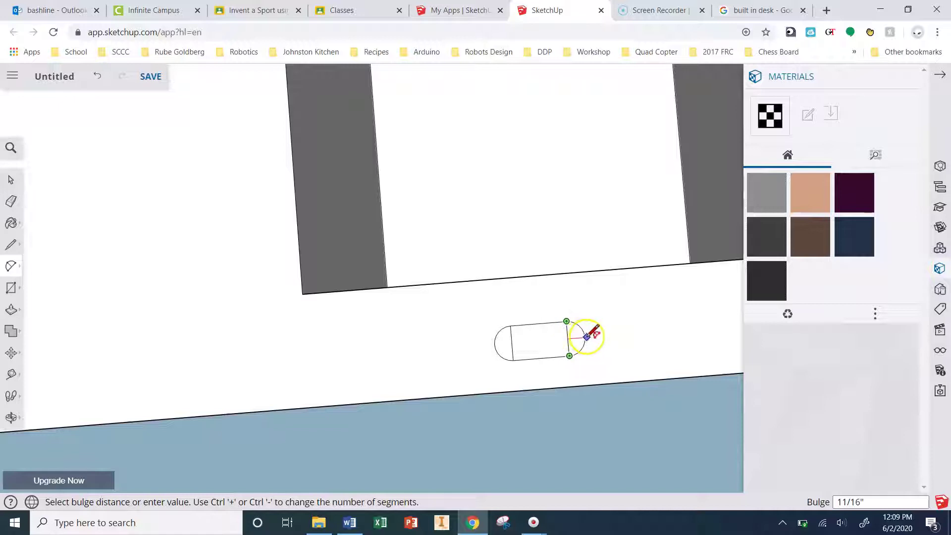
{"action": "left_click", "coordinate": [588, 336]}
{"action": "middle_click_drag", "start_coordinate": [562, 315], "coordinate": [678, 385]}
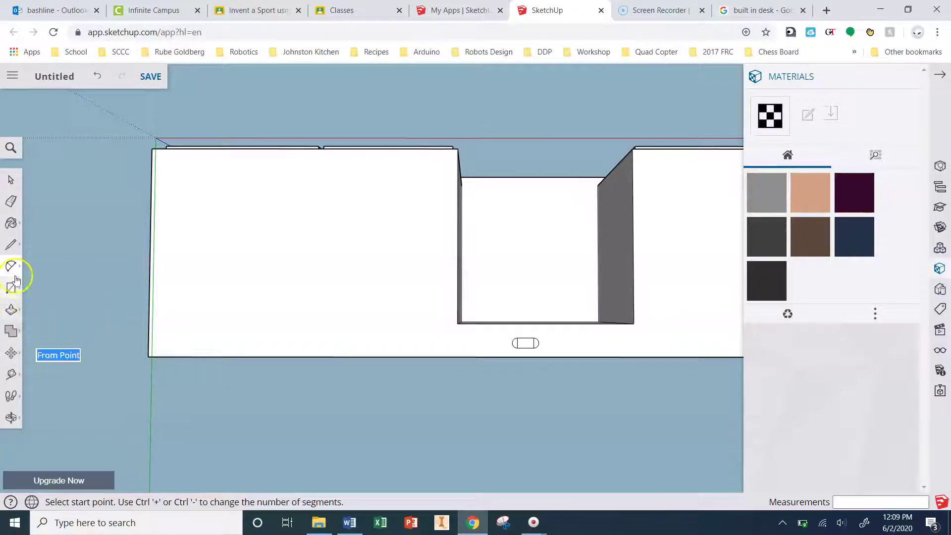
{"action": "left_click", "coordinate": [10, 201]}
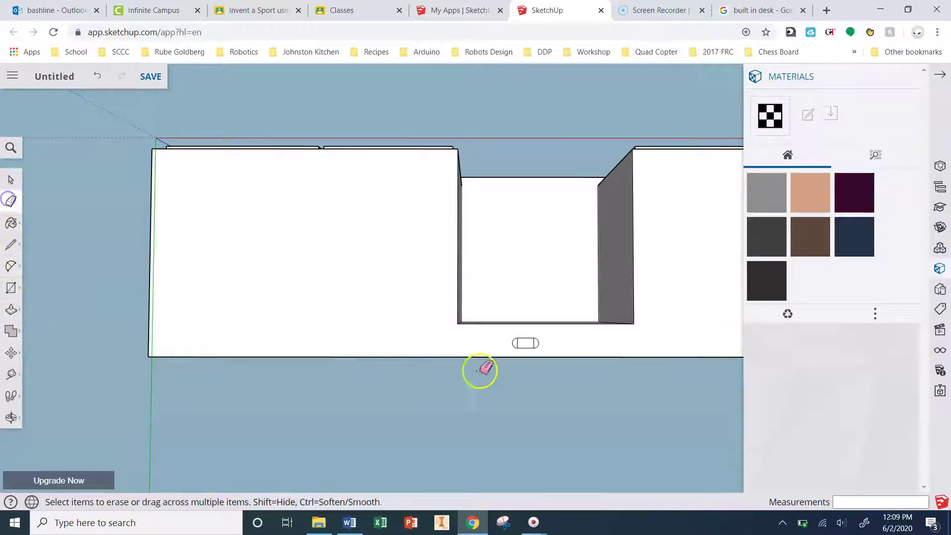
{"action": "scroll", "coordinate": [521, 346], "scroll_direction": "up", "scroll_amount": 3}
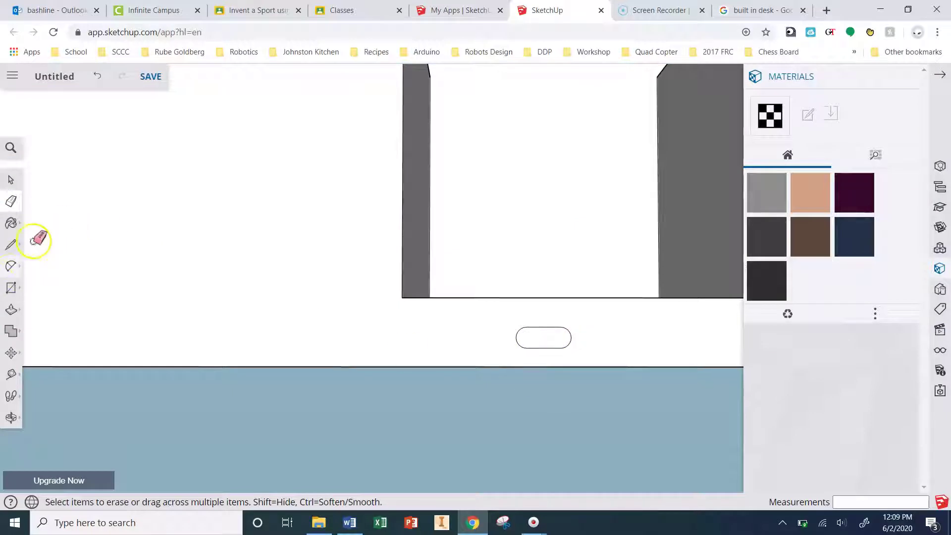
Step: Push the oval handle face into the desk panel to recess it
{"action": "mouse_move", "coordinate": [47, 234]}
{"action": "middle_mouse_down"}
{"action": "mouse_move", "coordinate": [150, 223]}
{"action": "mouse_move", "coordinate": [177, 136]}
{"action": "middle_mouse_up"}
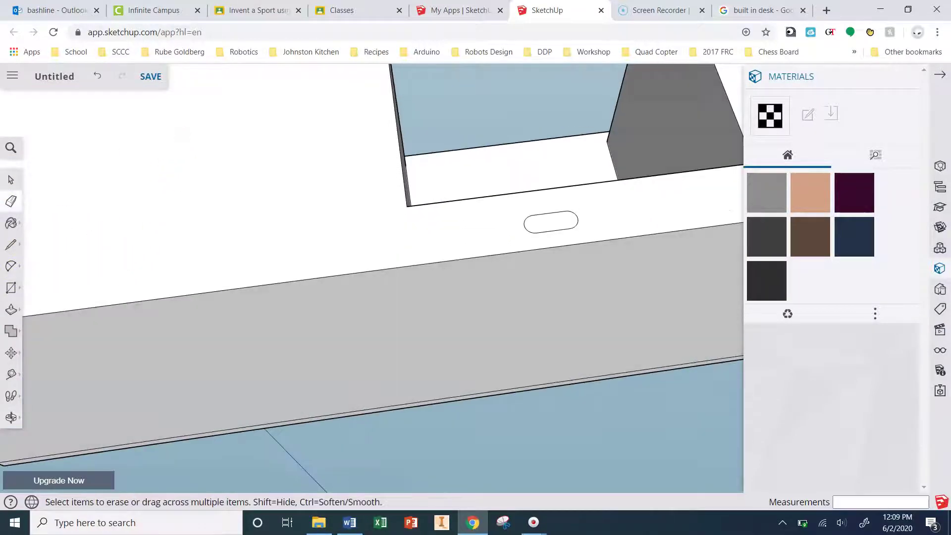
{"action": "left_click", "coordinate": [11, 311]}
{"action": "left_click", "coordinate": [554, 234]}
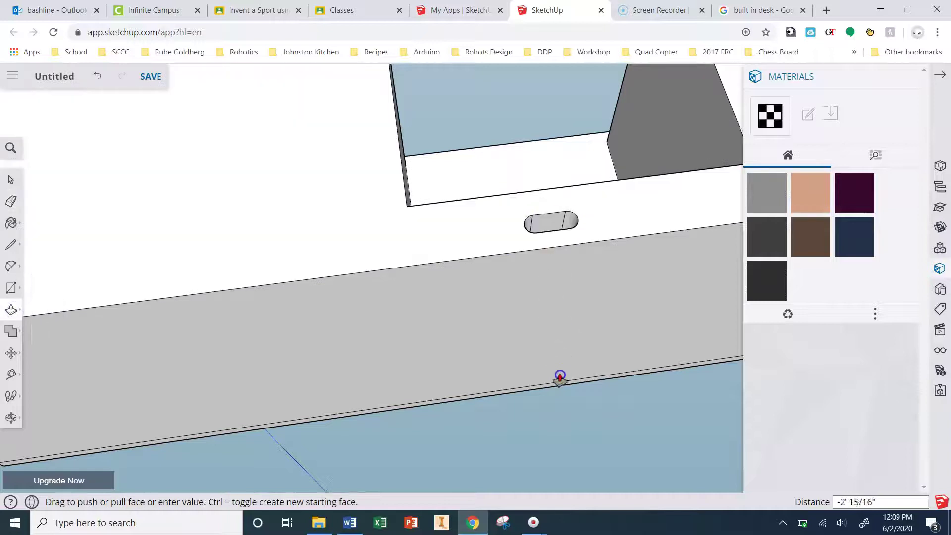
{"action": "left_click", "coordinate": [544, 391]}
Step: Orbit and zoom around the desk to inspect the recessed finger-pull slot
{"action": "middle_click_drag", "start_coordinate": [554, 444], "coordinate": [526, 140]}
{"action": "key", "text": "o"}
{"action": "left_click_drag", "start_coordinate": [535, 310], "coordinate": [480, 410]}
{"action": "key", "text": "p"}
{"action": "middle_click_drag", "start_coordinate": [480, 409], "coordinate": [611, 229]}
{"action": "scroll", "coordinate": [555, 262], "scroll_direction": "up", "scroll_amount": 3}
{"action": "scroll", "coordinate": [565, 214], "scroll_direction": "down", "scroll_amount": 5}
{"action": "scroll", "coordinate": [579, 418], "scroll_direction": "up", "scroll_amount": 3}
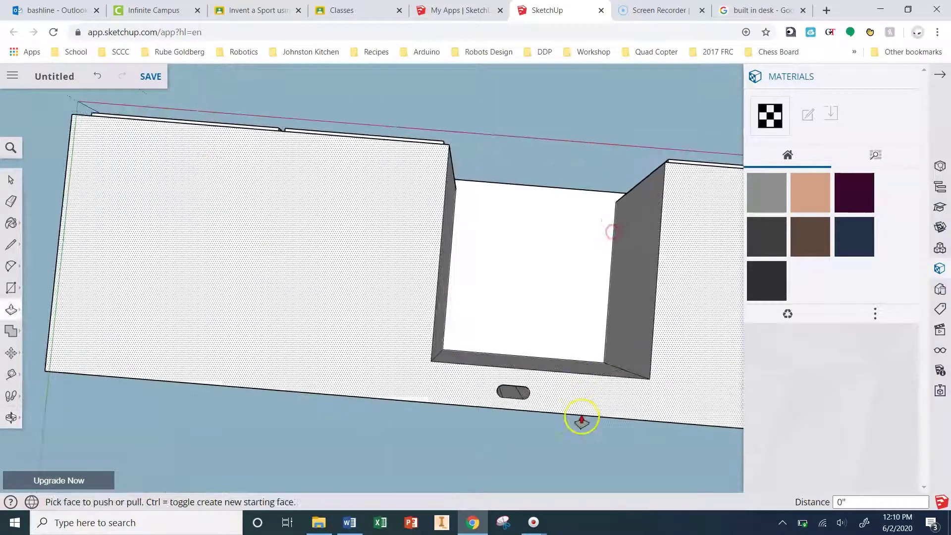
{"action": "scroll", "coordinate": [529, 278], "scroll_direction": "down", "scroll_amount": 5}
{"action": "scroll", "coordinate": [604, 351], "scroll_direction": "up", "scroll_amount": 3}
{"action": "scroll", "coordinate": [604, 350], "scroll_direction": "up", "scroll_amount": 3}
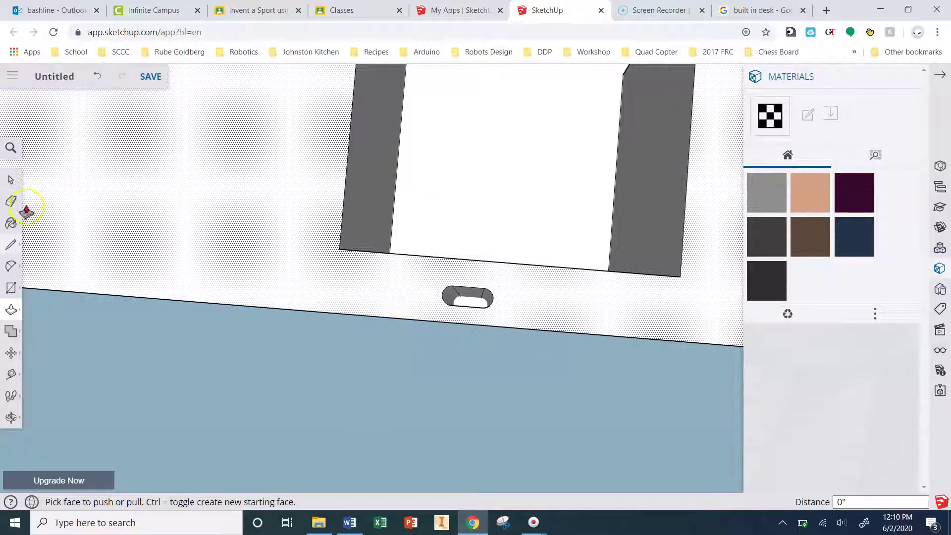
Step: Draw a rectangle from the knee opening's lower-left corner to the desk's bottom edge
{"action": "left_click", "coordinate": [12, 289]}
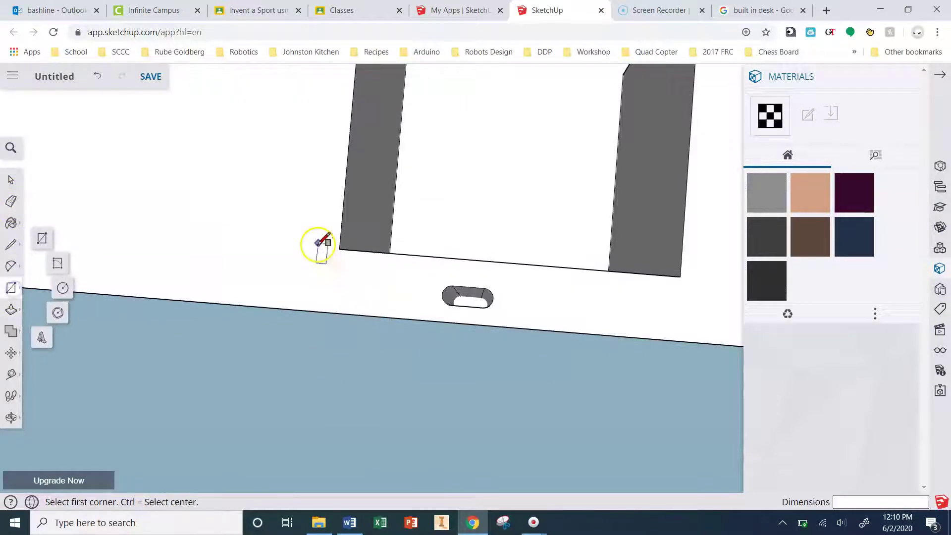
{"action": "left_click", "coordinate": [338, 263]}
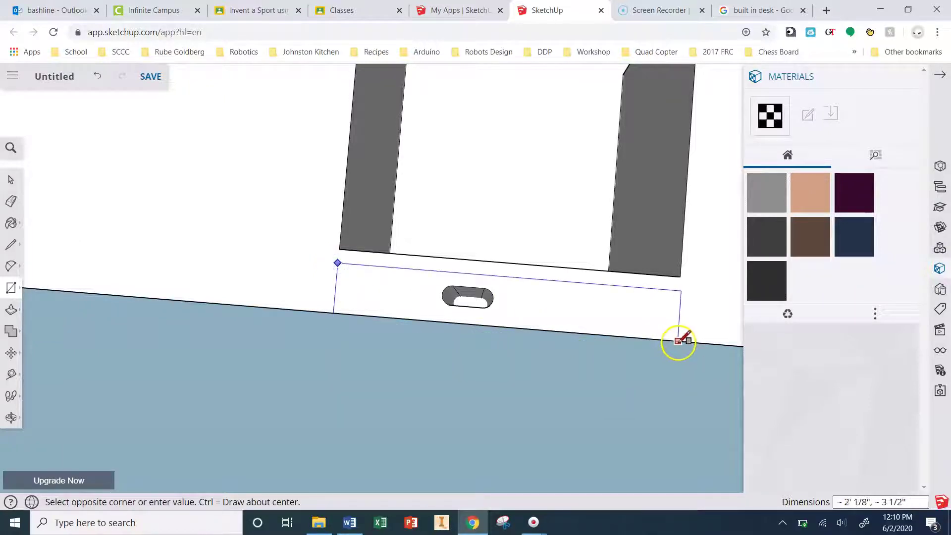
{"action": "left_click", "coordinate": [676, 341]}
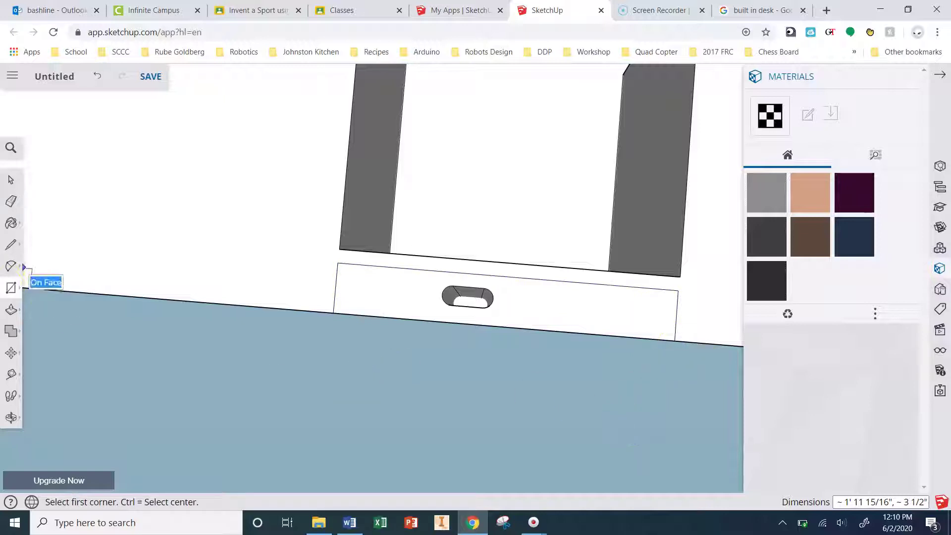
Step: Push the new rectangle about 2' 3 3/4" deep into the desk
{"action": "left_click", "coordinate": [10, 309]}
{"action": "middle_click_drag", "start_coordinate": [393, 372], "coordinate": [399, 208]}
{"action": "left_click_drag", "start_coordinate": [399, 208], "coordinate": [415, 371]}
{"action": "middle_click_drag", "start_coordinate": [530, 421], "coordinate": [475, 102]}
{"action": "middle_click_drag", "start_coordinate": [463, 350], "coordinate": [436, 463]}
Step: Draw a rectangle across the recess floor of the desk
{"action": "scroll", "coordinate": [436, 463], "scroll_direction": "down", "scroll_amount": 5}
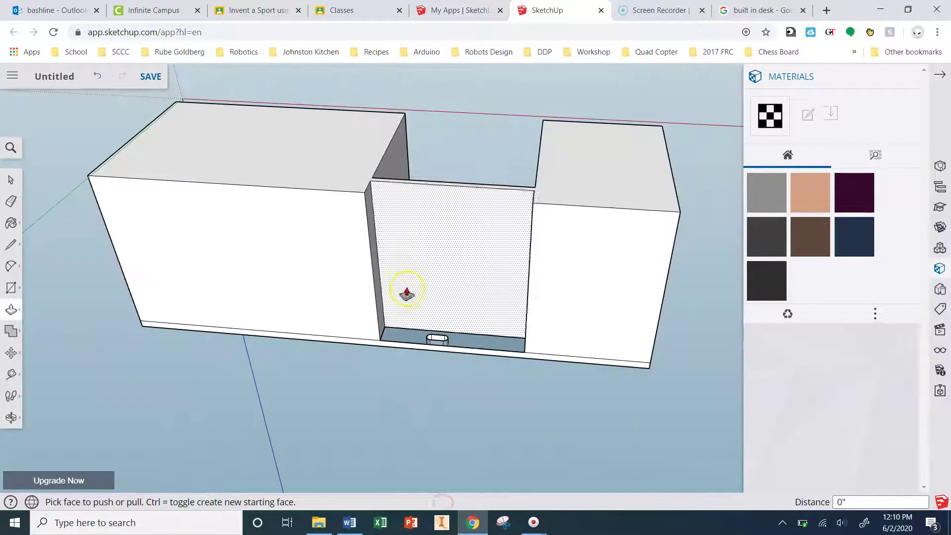
{"action": "scroll", "coordinate": [414, 382], "scroll_direction": "up", "scroll_amount": 8}
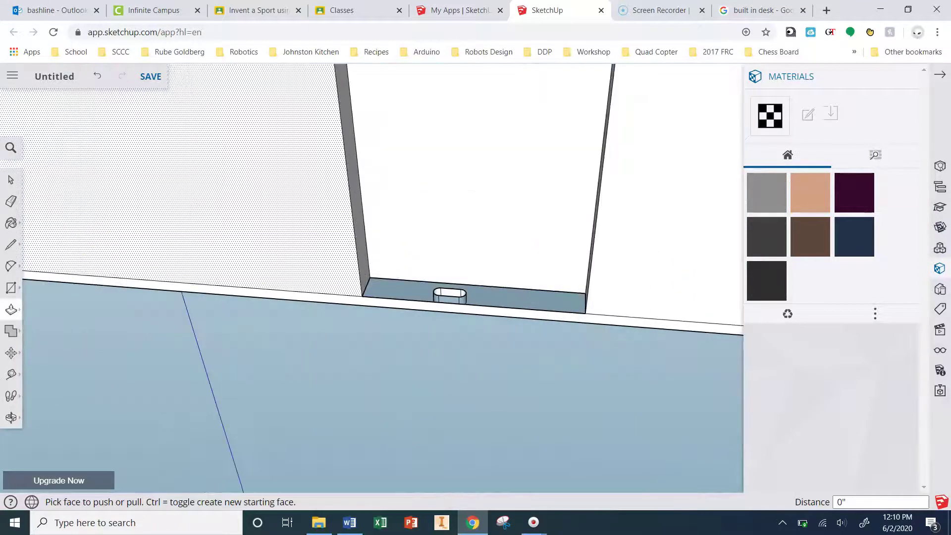
{"action": "left_click", "coordinate": [12, 291]}
{"action": "left_click", "coordinate": [370, 276]}
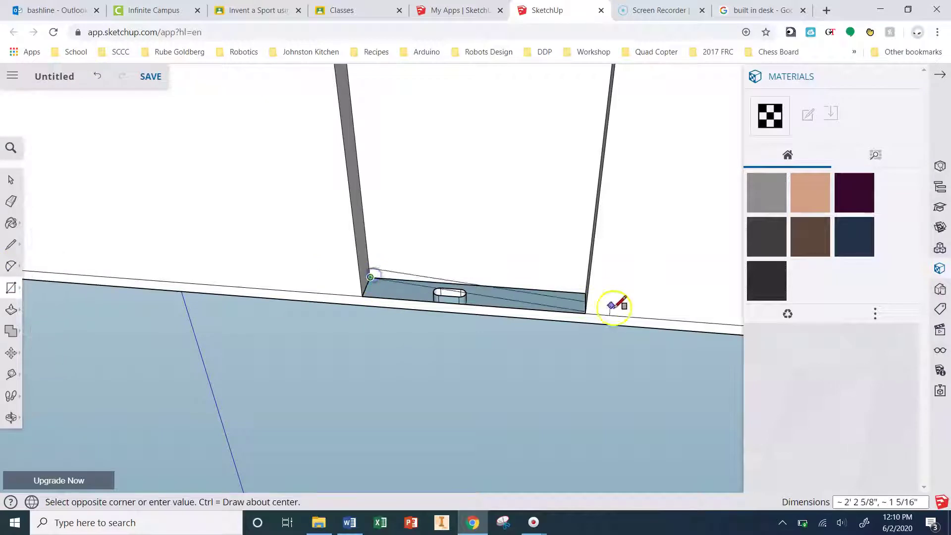
{"action": "left_click", "coordinate": [586, 312]}
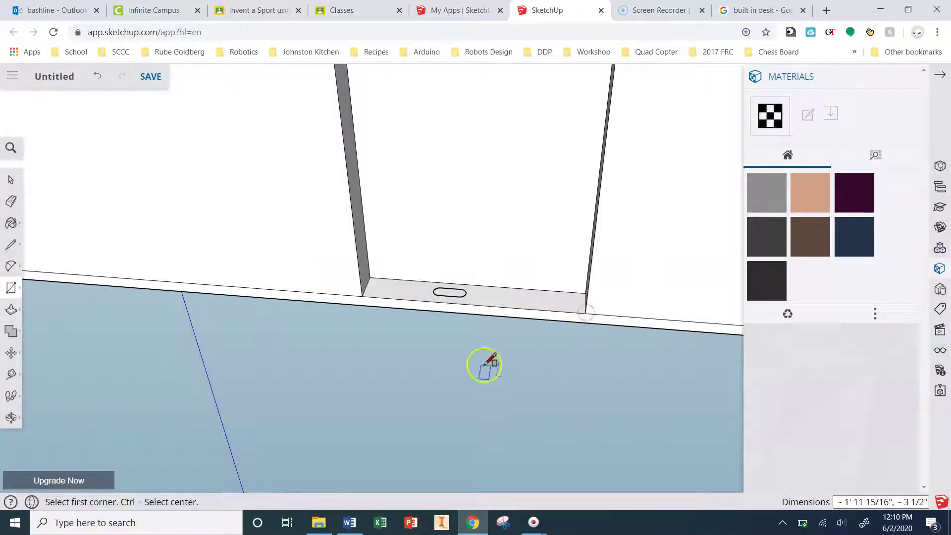
{"action": "scroll", "coordinate": [436, 293], "scroll_direction": "up", "scroll_amount": 5}
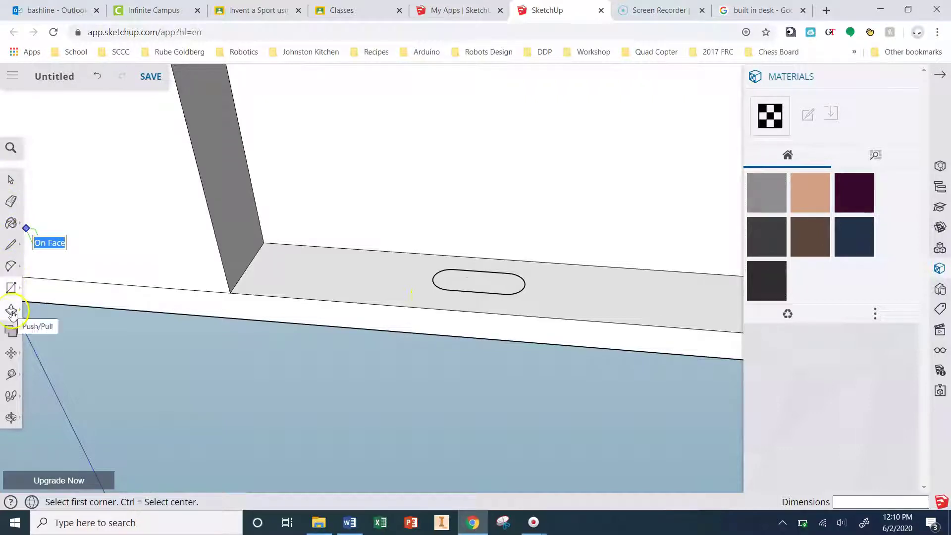
Step: Try pushing the oval face in slightly, then end the push with no depth
{"action": "left_click", "coordinate": [9, 208]}
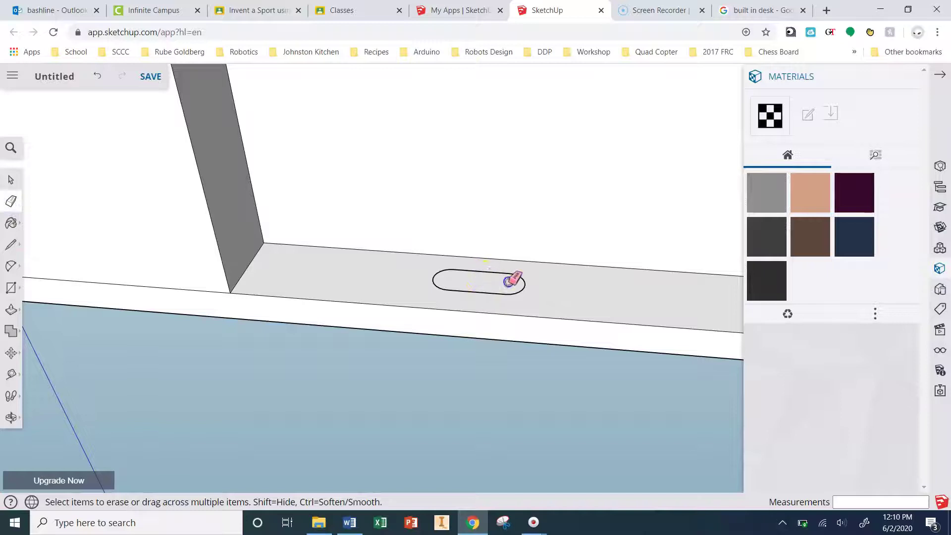
{"action": "left_click", "coordinate": [13, 232]}
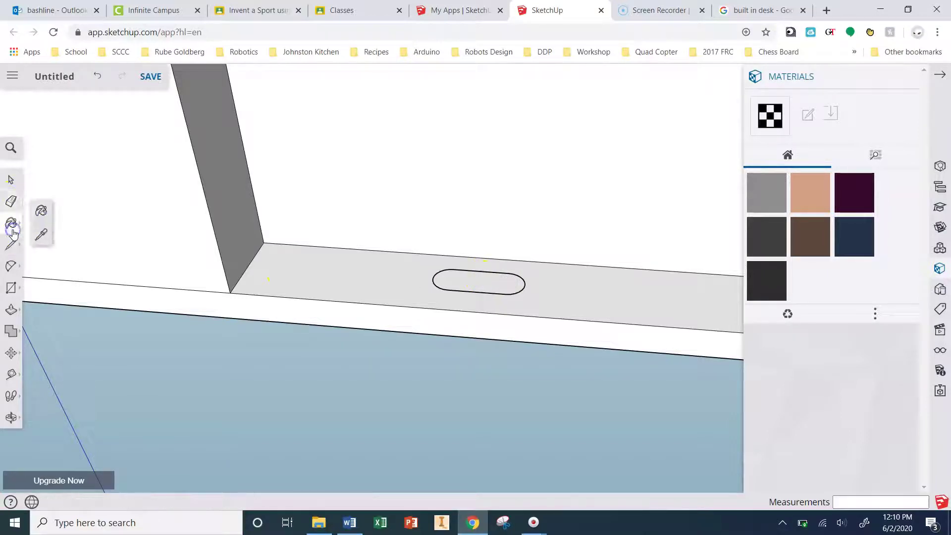
{"action": "left_click", "coordinate": [11, 310]}
{"action": "left_click_drag", "start_coordinate": [492, 287], "coordinate": [465, 287]}
{"action": "left_click", "coordinate": [461, 286]}
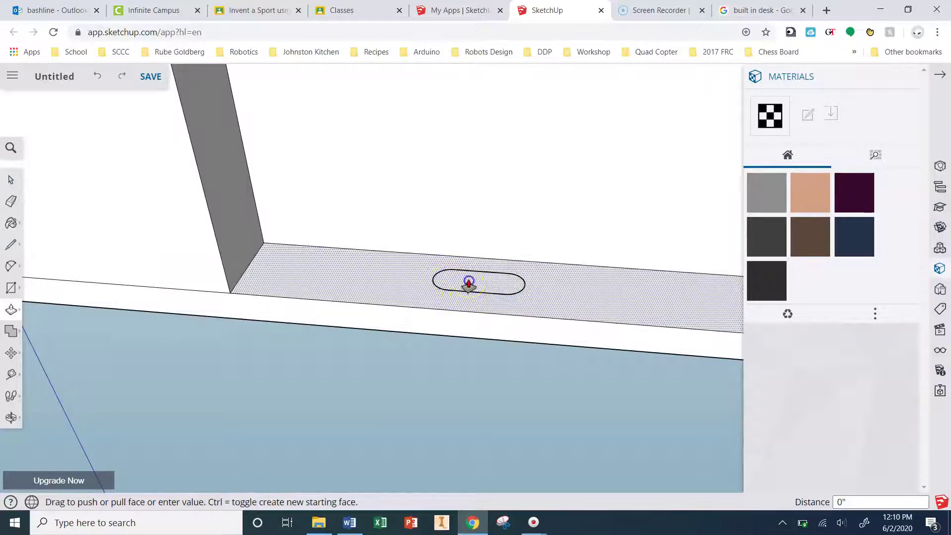
{"action": "left_click", "coordinate": [362, 292]}
Step: Push the oval face 10 1/16" through the desk to open the cable hole
{"action": "middle_click_drag", "start_coordinate": [441, 414], "coordinate": [509, 95]}
{"action": "middle_click_drag", "start_coordinate": [433, 367], "coordinate": [452, 225]}
{"action": "scroll", "coordinate": [427, 280], "scroll_direction": "down", "scroll_amount": 2}
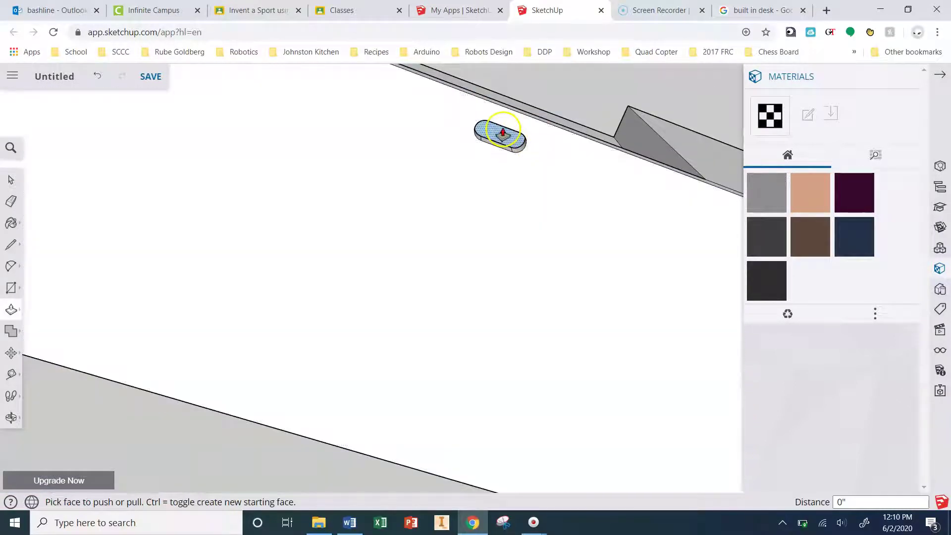
{"action": "left_click", "coordinate": [501, 133]}
{"action": "left_click", "coordinate": [509, 103]}
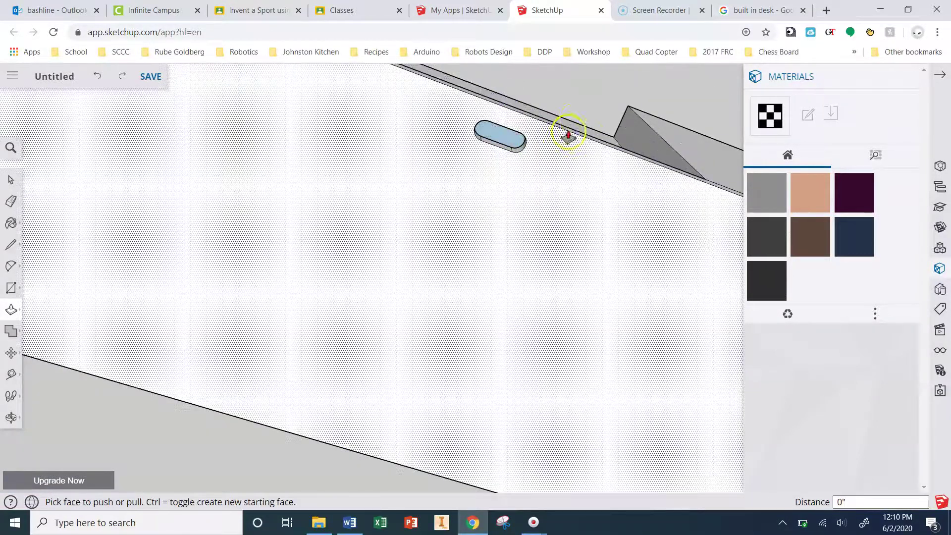
Step: Orbit to a high angled view showing the whole desk
{"action": "middle_click_drag", "start_coordinate": [586, 99], "coordinate": [427, 484]}
{"action": "scroll", "coordinate": [427, 340], "scroll_direction": "down", "scroll_amount": 5}
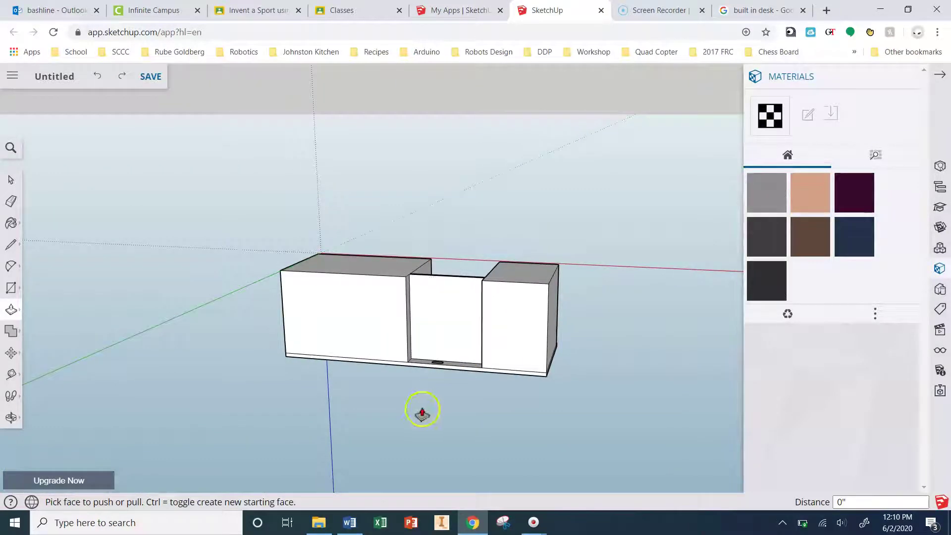
{"action": "middle_click_drag", "start_coordinate": [422, 411], "coordinate": [539, 69]}
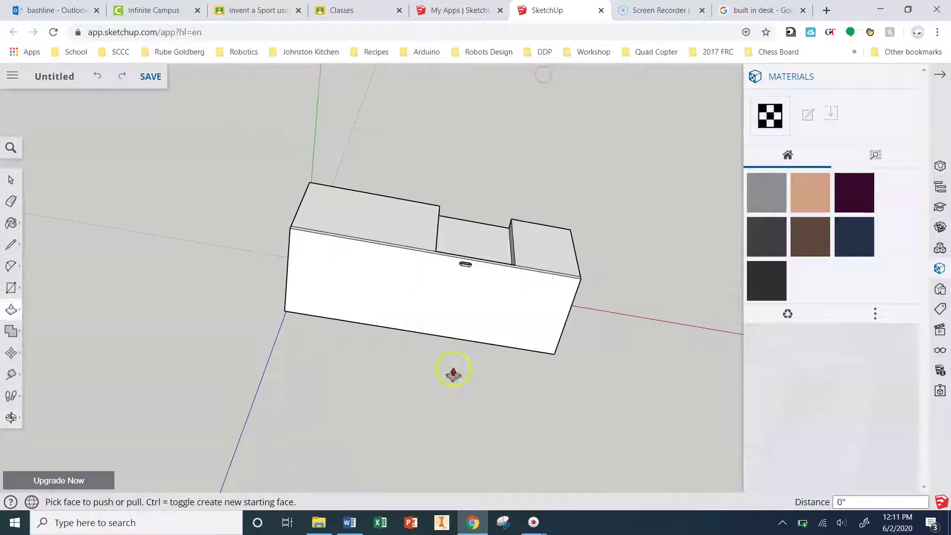
{"action": "middle_click_drag", "start_coordinate": [452, 373], "coordinate": [348, 289]}
{"action": "scroll", "coordinate": [346, 312], "scroll_direction": "up", "scroll_amount": 4}
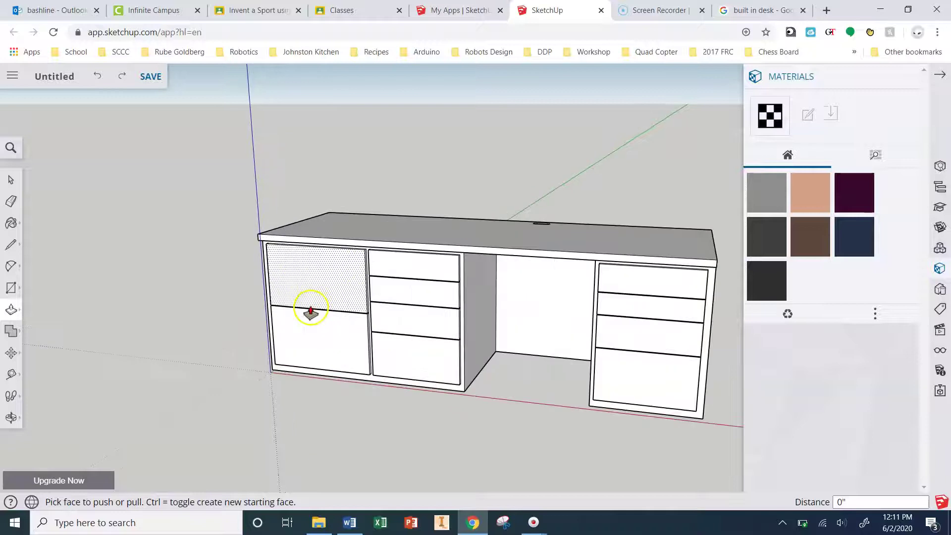
Step: Paint the countertop's top face with a dark brown material from the Wood collection
{"action": "left_click", "coordinate": [11, 225]}
{"action": "left_click", "coordinate": [776, 124]}
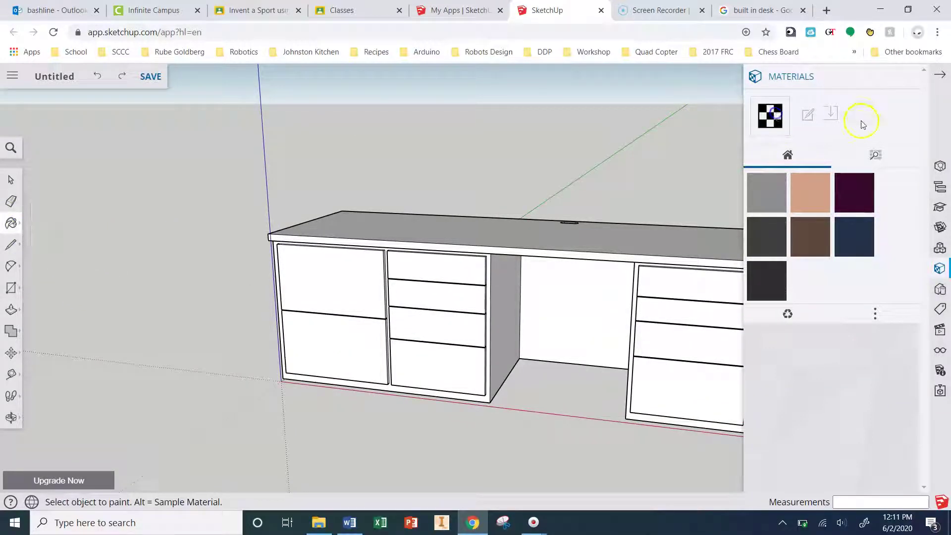
{"action": "left_click", "coordinate": [888, 154]}
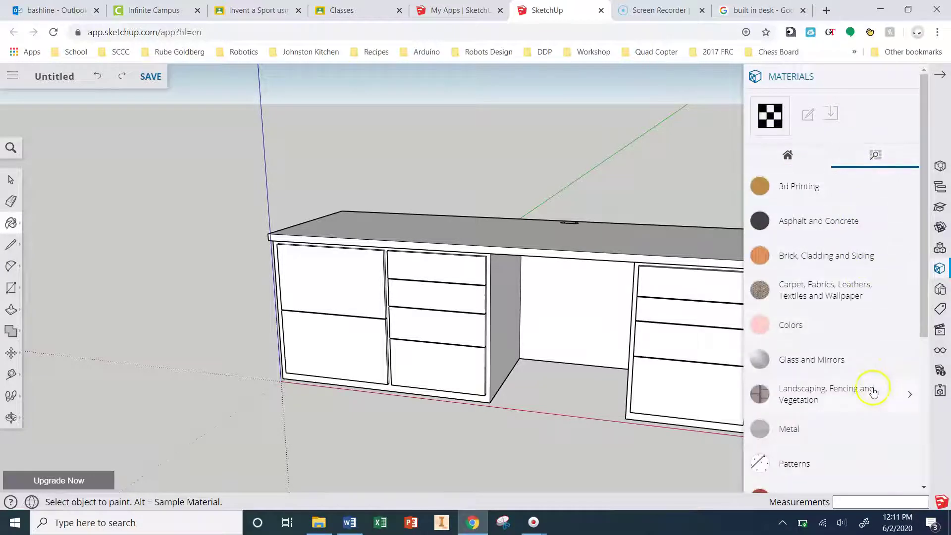
{"action": "scroll", "coordinate": [837, 455], "scroll_direction": "down", "scroll_amount": 5}
{"action": "left_click", "coordinate": [820, 468]}
{"action": "left_click", "coordinate": [814, 439]}
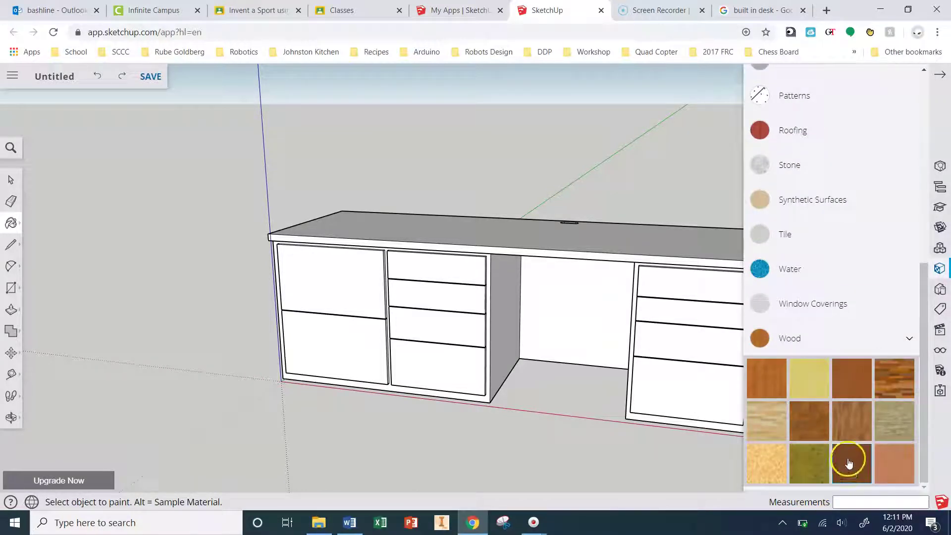
{"action": "left_click", "coordinate": [848, 482]}
{"action": "left_click", "coordinate": [531, 235]}
Step: Paint the countertop's end strip, front edge, underside recess and panel top strip wood
{"action": "scroll", "coordinate": [505, 248], "scroll_direction": "up", "scroll_amount": 3}
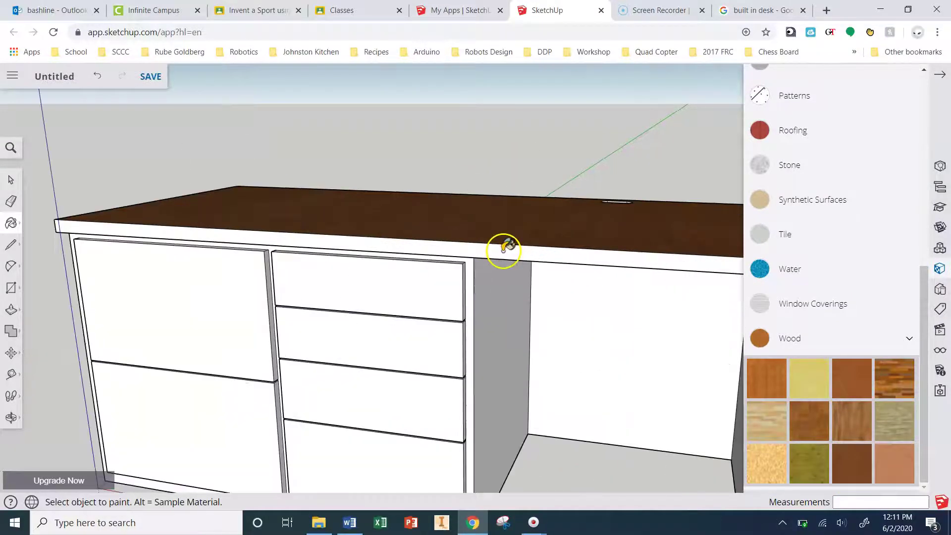
{"action": "scroll", "coordinate": [263, 176], "scroll_direction": "down", "scroll_amount": 2}
{"action": "middle_click_drag", "start_coordinate": [504, 226], "coordinate": [233, 176]}
{"action": "left_click", "coordinate": [479, 197]}
{"action": "mouse_move", "coordinate": [664, 189]}
{"action": "middle_mouse_down"}
{"action": "mouse_move", "coordinate": [318, 176]}
{"action": "mouse_move", "coordinate": [339, 174]}
{"action": "middle_mouse_up"}
{"action": "left_click", "coordinate": [561, 197]}
{"action": "mouse_move", "coordinate": [569, 218]}
{"action": "middle_mouse_down"}
{"action": "mouse_move", "coordinate": [515, 111]}
{"action": "mouse_move", "coordinate": [520, 136]}
{"action": "middle_mouse_up"}
{"action": "left_click", "coordinate": [520, 136]}
{"action": "mouse_move", "coordinate": [630, 157]}
{"action": "middle_mouse_down"}
{"action": "mouse_move", "coordinate": [553, 164]}
{"action": "mouse_move", "coordinate": [293, 237]}
{"action": "mouse_move", "coordinate": [99, 275]}
{"action": "middle_mouse_up"}
{"action": "left_click", "coordinate": [325, 124]}
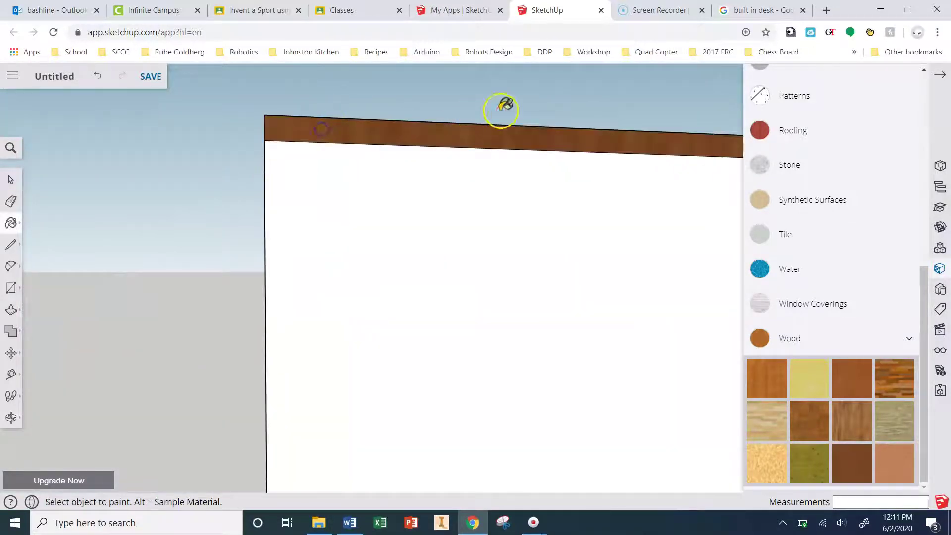
Step: Paint the four right drawers, four middle drawers and two left door fronts wood
{"action": "mouse_move", "coordinate": [505, 104]}
{"action": "middle_mouse_down"}
{"action": "mouse_move", "coordinate": [295, 144]}
{"action": "mouse_move", "coordinate": [178, 153]}
{"action": "mouse_move", "coordinate": [179, 41]}
{"action": "middle_mouse_up"}
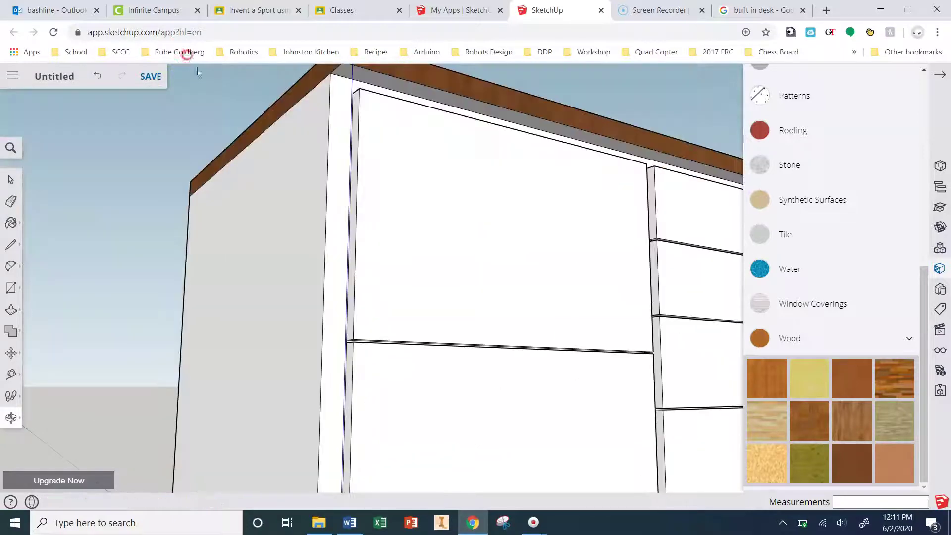
{"action": "scroll", "coordinate": [442, 91], "scroll_direction": "down", "scroll_amount": 5}
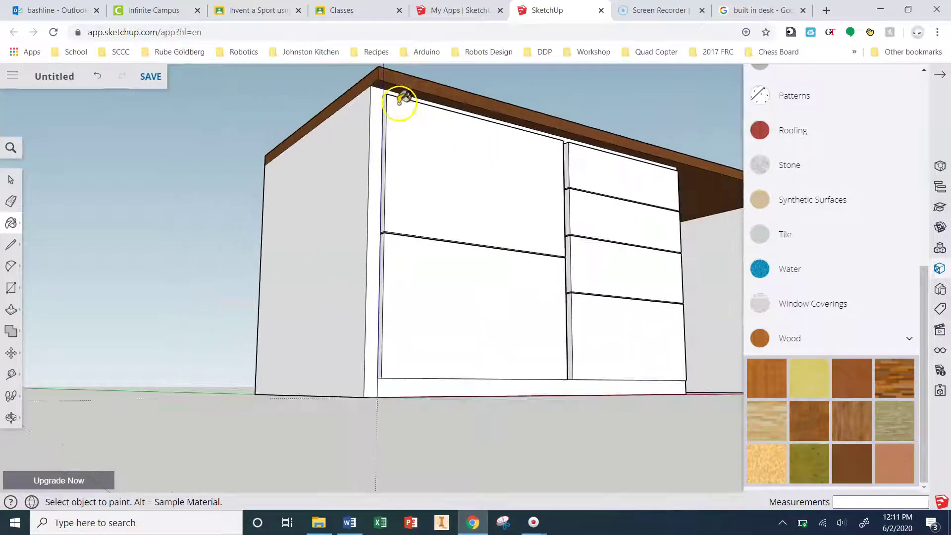
{"action": "scroll", "coordinate": [692, 146], "scroll_direction": "up", "scroll_amount": 2}
{"action": "scroll", "coordinate": [689, 153], "scroll_direction": "up", "scroll_amount": 3}
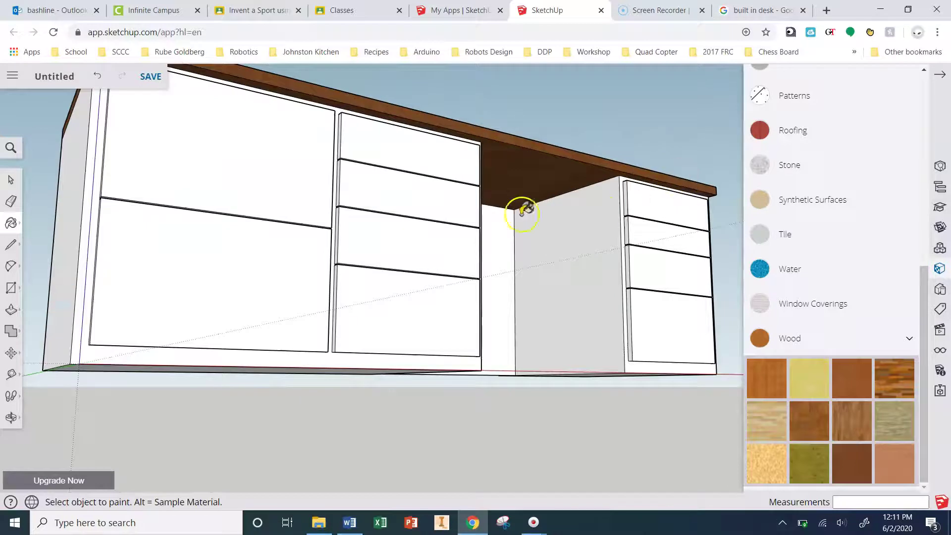
{"action": "left_click", "coordinate": [661, 200]}
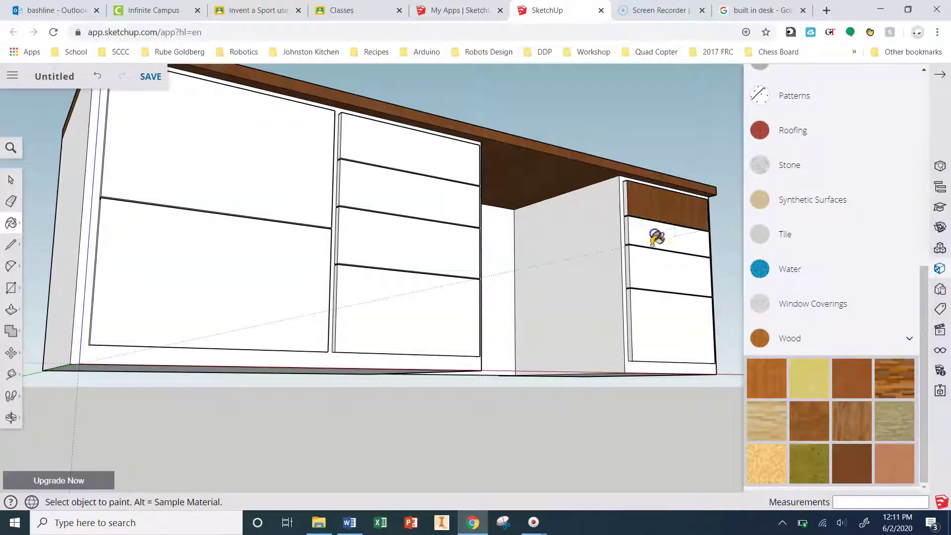
{"action": "left_click", "coordinate": [655, 245]}
{"action": "left_click", "coordinate": [658, 259]}
{"action": "left_click", "coordinate": [672, 329]}
{"action": "left_click", "coordinate": [418, 328]}
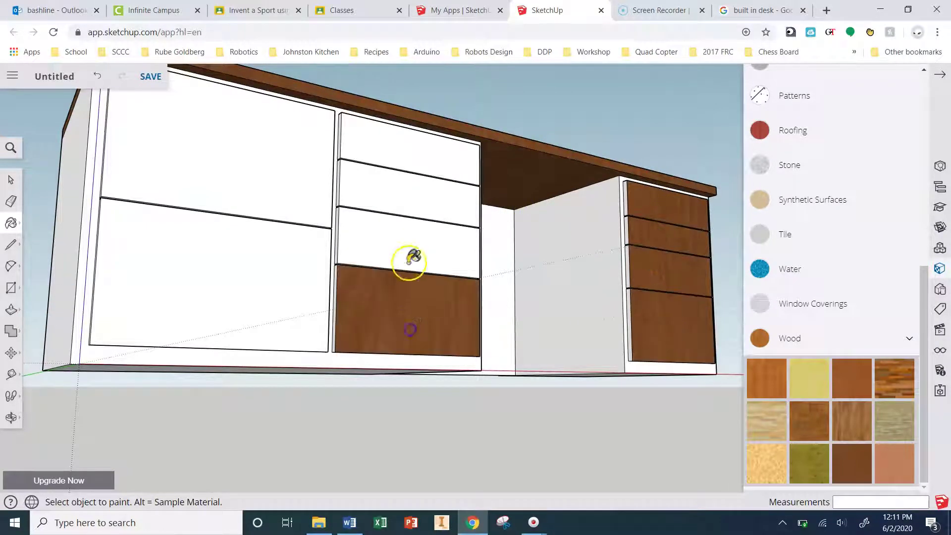
{"action": "left_click", "coordinate": [401, 246]}
{"action": "left_click", "coordinate": [406, 203]}
{"action": "left_click", "coordinate": [415, 149]}
{"action": "left_click", "coordinate": [295, 166]}
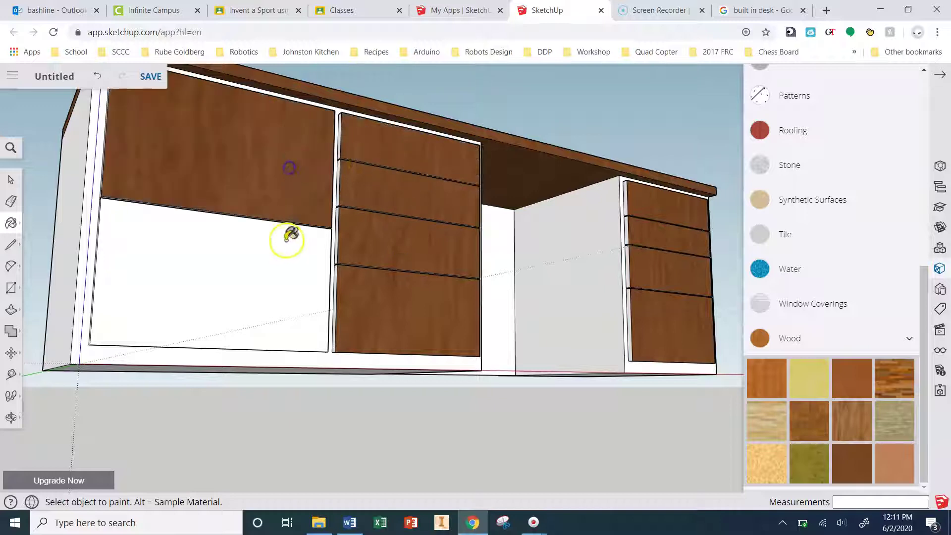
{"action": "left_click", "coordinate": [277, 261]}
Step: Paint the narrow strips beside the drawers and the edge strips under the desk wood
{"action": "middle_click_drag", "start_coordinate": [281, 262], "coordinate": [360, 170]}
{"action": "left_click", "coordinate": [359, 168]}
{"action": "left_click", "coordinate": [388, 208]}
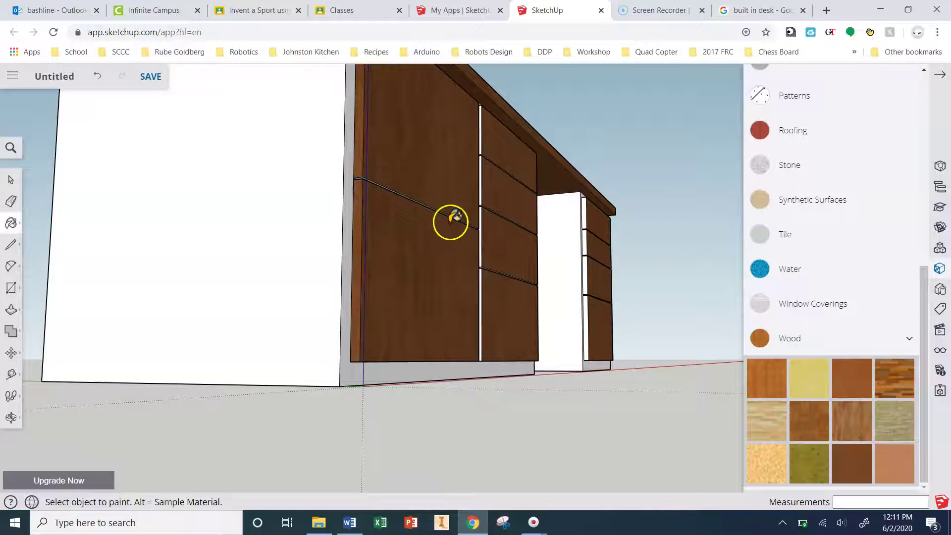
{"action": "scroll", "coordinate": [451, 222], "scroll_direction": "up", "scroll_amount": 5}
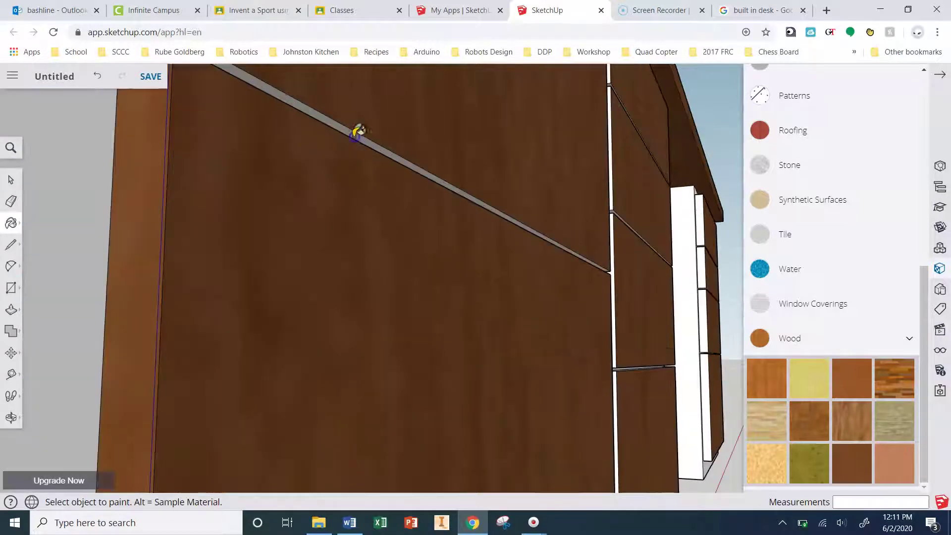
{"action": "scroll", "coordinate": [386, 148], "scroll_direction": "down", "scroll_amount": 5}
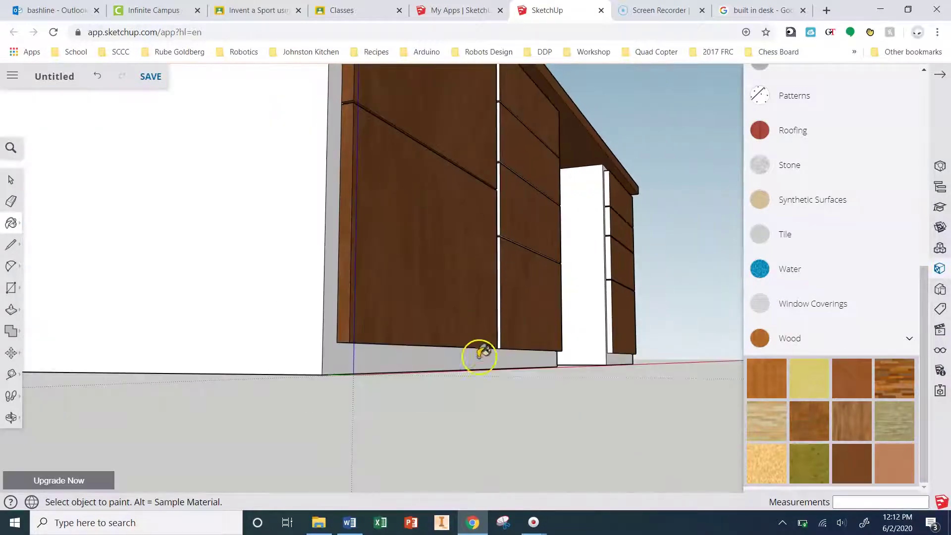
{"action": "middle_click_drag", "start_coordinate": [488, 341], "coordinate": [484, 244]}
{"action": "scroll", "coordinate": [465, 212], "scroll_direction": "up", "scroll_amount": 3}
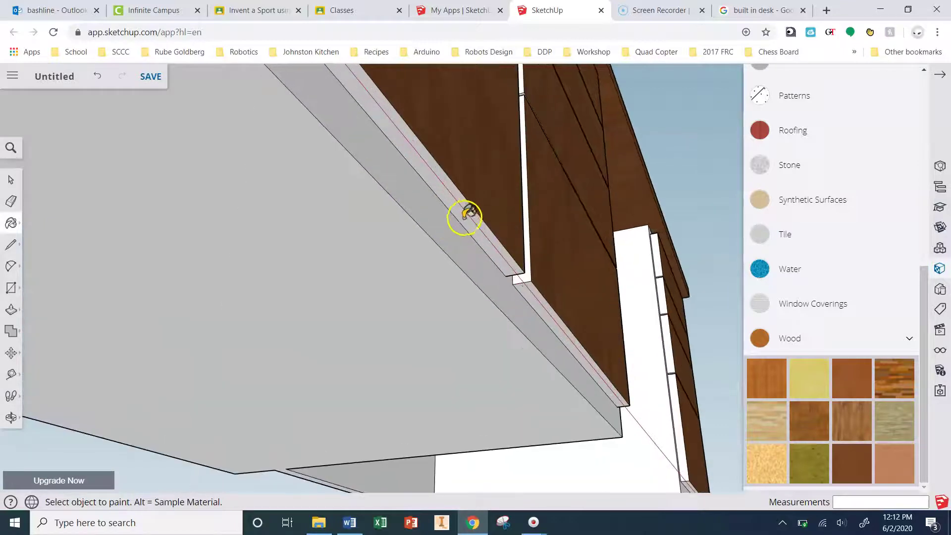
{"action": "left_click", "coordinate": [541, 307]}
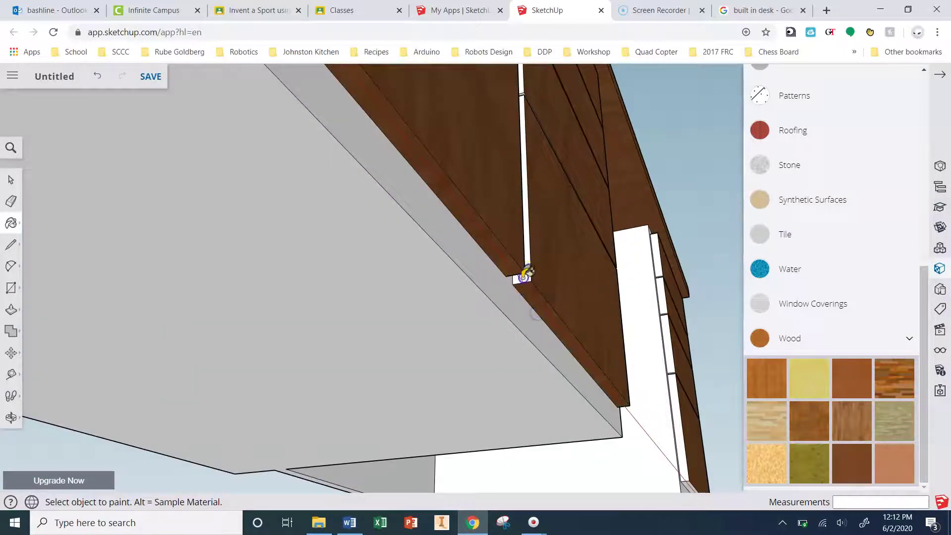
{"action": "left_click", "coordinate": [525, 273]}
{"action": "left_click", "coordinate": [524, 82]}
Step: Orbit to an angled view of the whole wood-painted desk
{"action": "scroll", "coordinate": [523, 94], "scroll_direction": "up", "scroll_amount": 5}
{"action": "scroll", "coordinate": [546, 320], "scroll_direction": "down", "scroll_amount": 10}
{"action": "scroll", "coordinate": [393, 252], "scroll_direction": "up", "scroll_amount": 5}
{"action": "scroll", "coordinate": [180, 410], "scroll_direction": "down", "scroll_amount": 10}
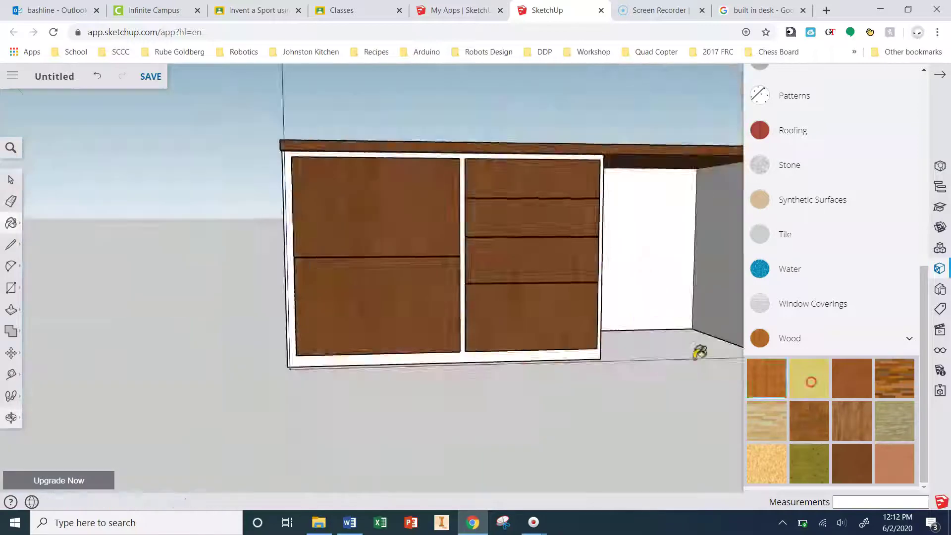
{"action": "scroll", "coordinate": [444, 405], "scroll_direction": "up", "scroll_amount": 5}
{"action": "middle_click_drag", "start_coordinate": [443, 405], "coordinate": [553, 292]}
{"action": "scroll", "coordinate": [552, 292], "scroll_direction": "up", "scroll_amount": 5}
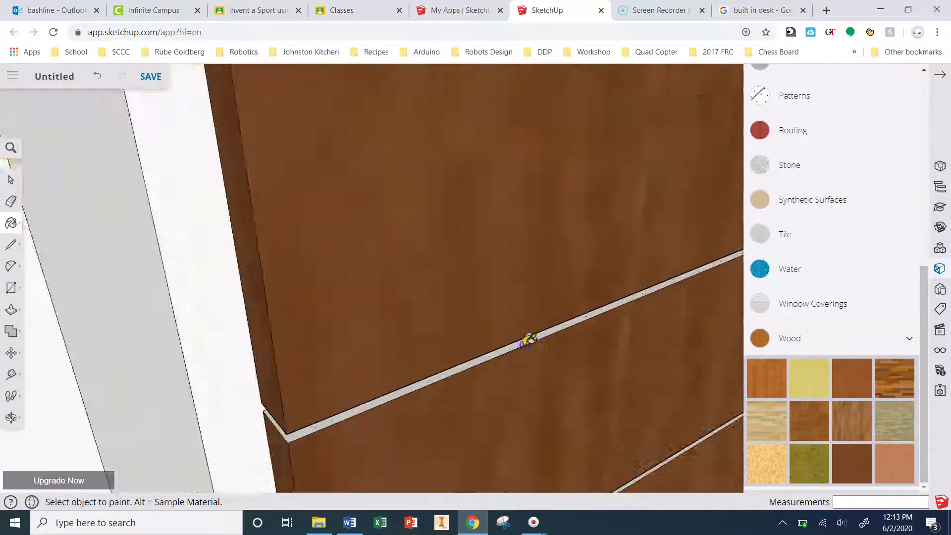
{"action": "scroll", "coordinate": [475, 255], "scroll_direction": "down", "scroll_amount": 10}
Step: Pick a dark blue colour and paint the knee-space back panel
{"action": "middle_click_drag", "start_coordinate": [524, 365], "coordinate": [386, 234]}
{"action": "left_click_drag", "start_coordinate": [386, 234], "coordinate": [592, 314]}
{"action": "key", "text": "b"}
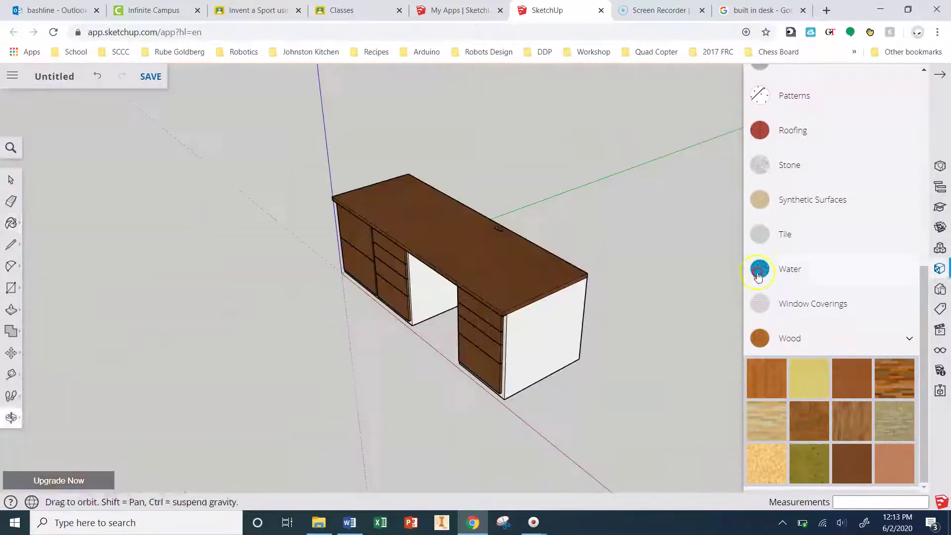
{"action": "scroll", "coordinate": [830, 339], "scroll_direction": "up", "scroll_amount": 10}
{"action": "scroll", "coordinate": [830, 340], "scroll_direction": "down", "scroll_amount": 5}
{"action": "left_click", "coordinate": [895, 277]}
{"action": "scroll", "coordinate": [550, 318], "scroll_direction": "up", "scroll_amount": 3}
{"action": "left_click", "coordinate": [550, 317]}
Step: Repaint the desk end a brighter blue and check the back and front
{"action": "scroll", "coordinate": [429, 276], "scroll_direction": "up", "scroll_amount": 3}
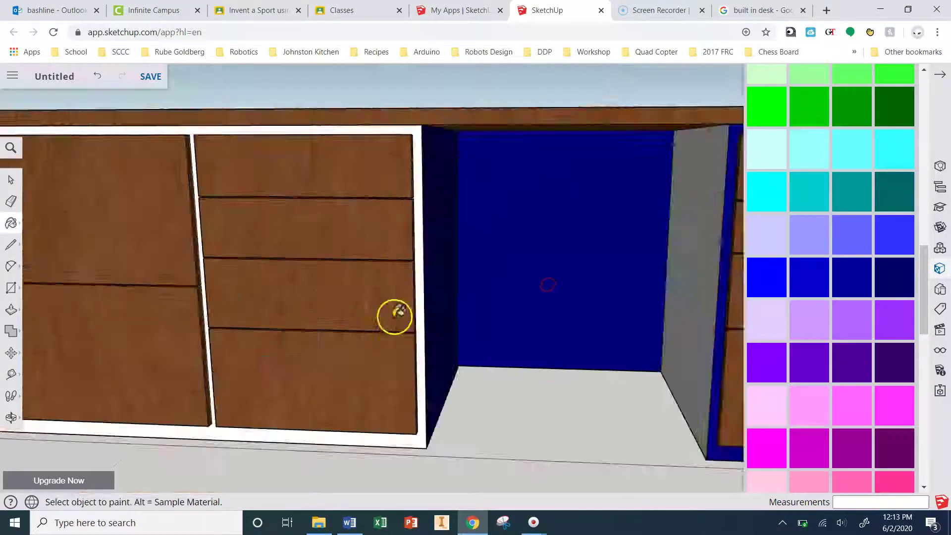
{"action": "scroll", "coordinate": [429, 276], "scroll_direction": "down", "scroll_amount": 8}
{"action": "middle_click_drag", "start_coordinate": [429, 276], "coordinate": [495, 349]}
{"action": "scroll", "coordinate": [904, 346], "scroll_direction": "up", "scroll_amount": 10}
{"action": "scroll", "coordinate": [904, 346], "scroll_direction": "down", "scroll_amount": 10}
{"action": "left_click", "coordinate": [791, 290]}
{"action": "mouse_move", "coordinate": [671, 361]}
{"action": "middle_mouse_down"}
{"action": "mouse_move", "coordinate": [414, 261]}
{"action": "mouse_move", "coordinate": [198, 333]}
{"action": "mouse_move", "coordinate": [320, 276]}
{"action": "mouse_move", "coordinate": [514, 323]}
{"action": "middle_mouse_up"}
{"action": "scroll", "coordinate": [671, 324], "scroll_direction": "up", "scroll_amount": 3}
{"action": "scroll", "coordinate": [671, 324], "scroll_direction": "down", "scroll_amount": 3}
{"action": "middle_click_drag", "start_coordinate": [671, 323], "coordinate": [268, 322]}
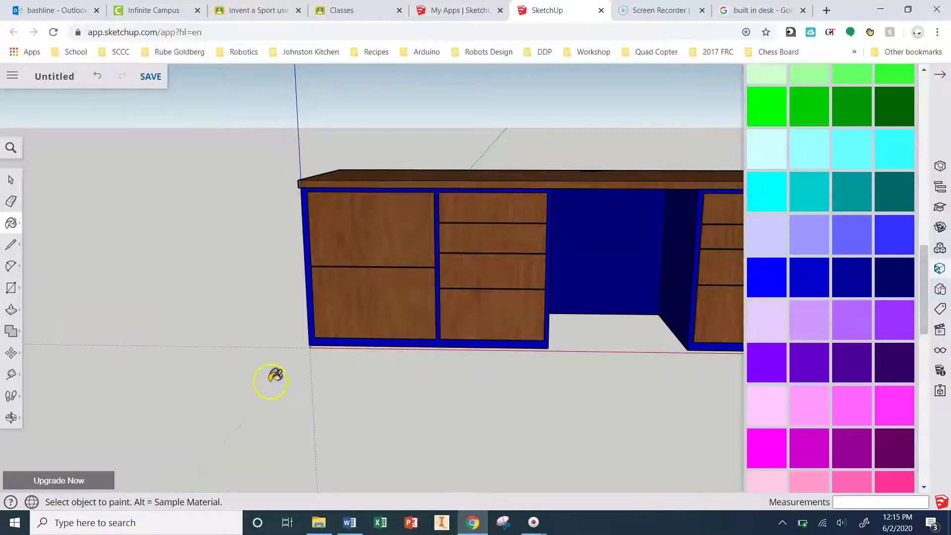
{"action": "mouse_move", "coordinate": [284, 377]}
{"action": "middle_mouse_down"}
{"action": "mouse_move", "coordinate": [261, 333]}
{"action": "mouse_move", "coordinate": [284, 328]}
{"action": "middle_mouse_up"}
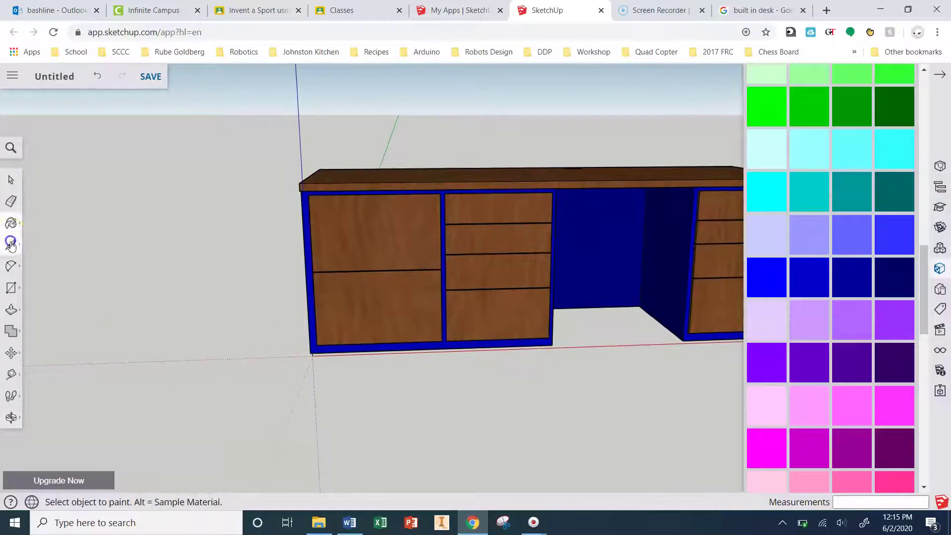
Step: Draw an X of diagonal lines across the upper door front
{"action": "left_click", "coordinate": [11, 245]}
{"action": "scroll", "coordinate": [322, 203], "scroll_direction": "up", "scroll_amount": 2}
{"action": "left_click", "coordinate": [307, 188]}
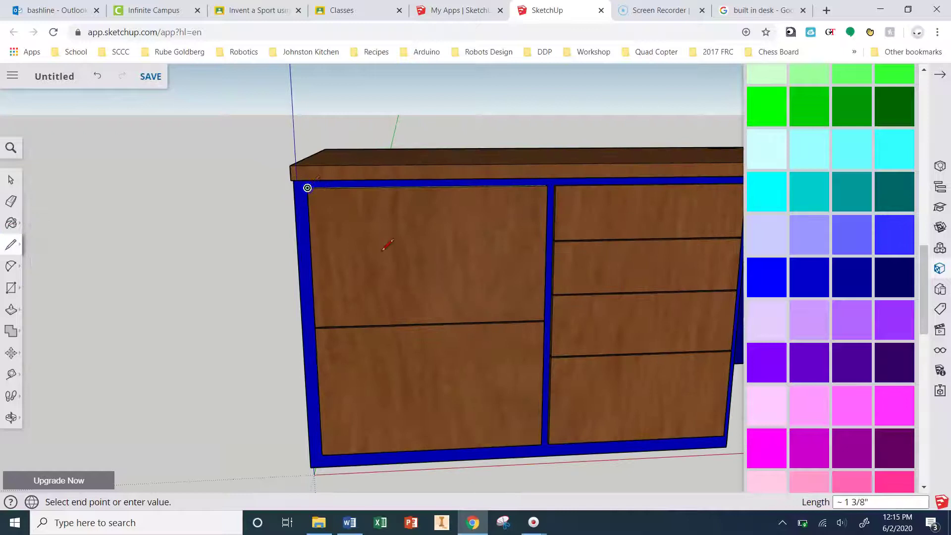
{"action": "left_click", "coordinate": [546, 188]}
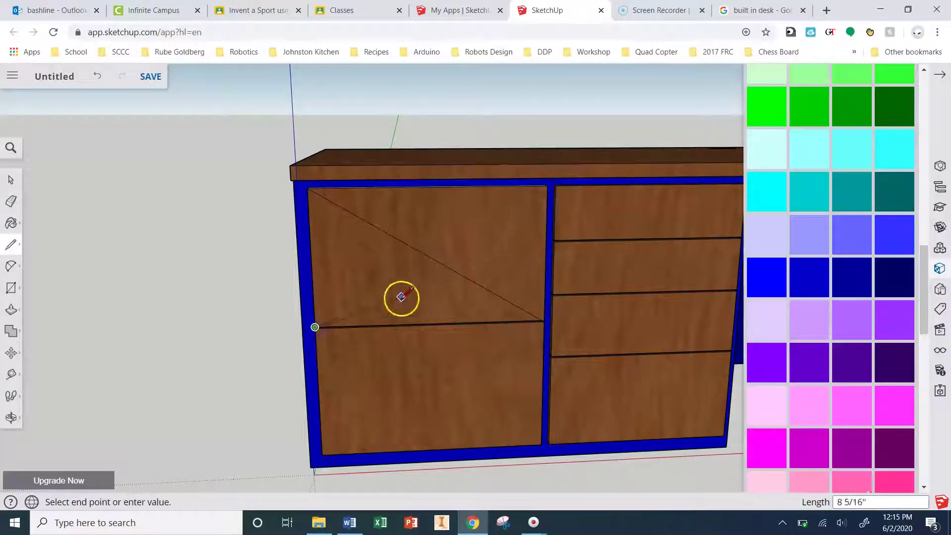
{"action": "left_click", "coordinate": [546, 188]}
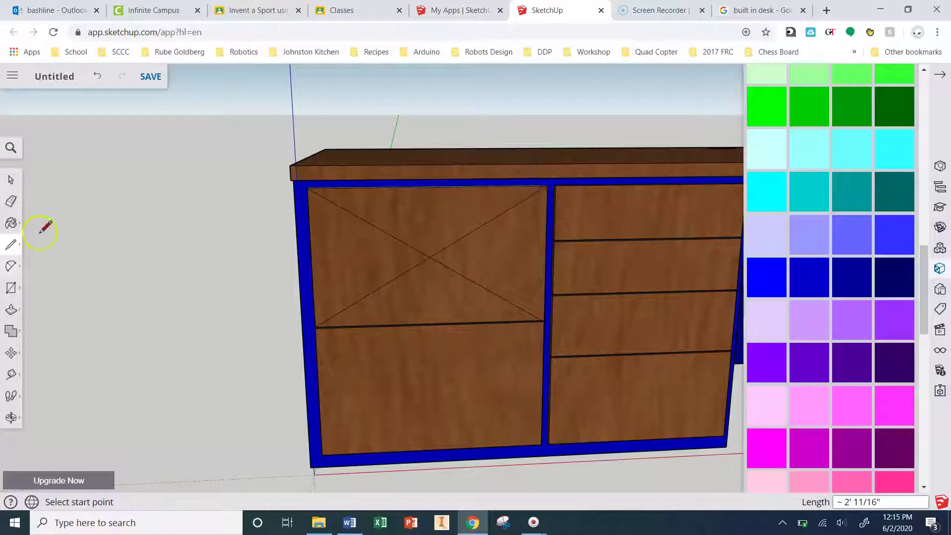
Step: Draw a small handle rectangle centred on the X of the upper door
{"action": "left_click", "coordinate": [10, 290]}
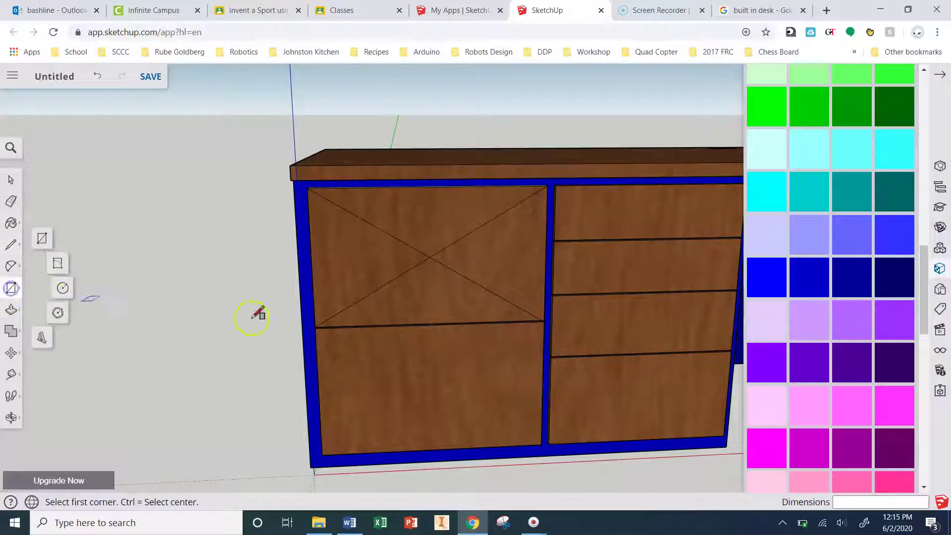
{"action": "left_click", "coordinate": [50, 241]}
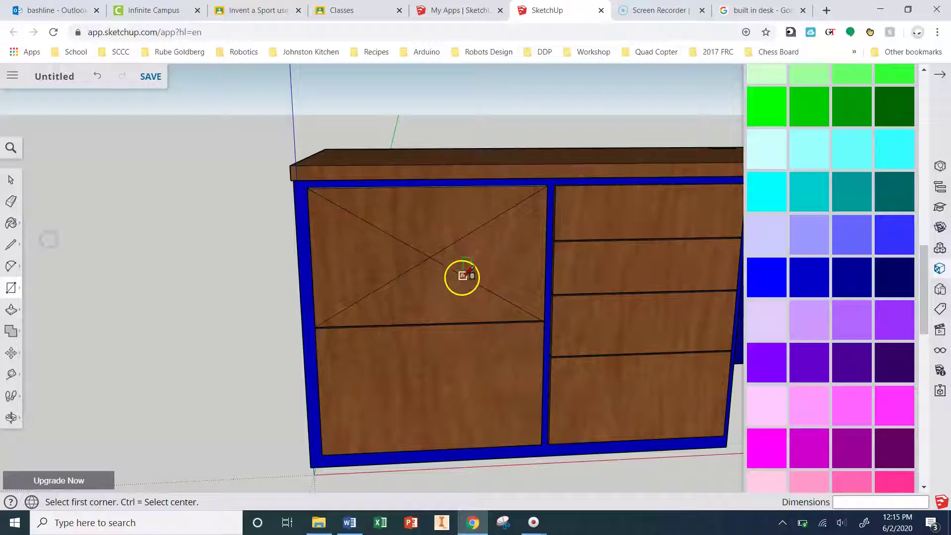
{"action": "key", "text": "ctrl"}
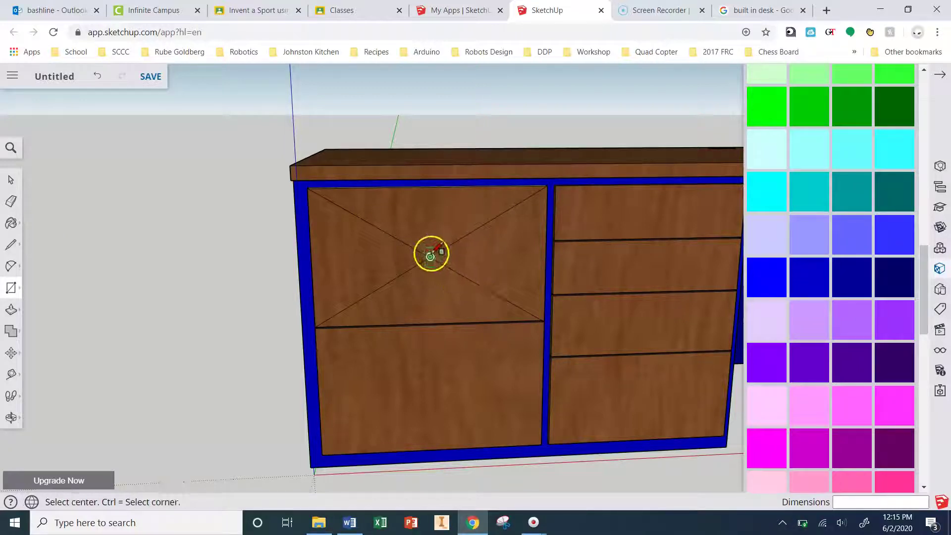
{"action": "left_click", "coordinate": [429, 256]}
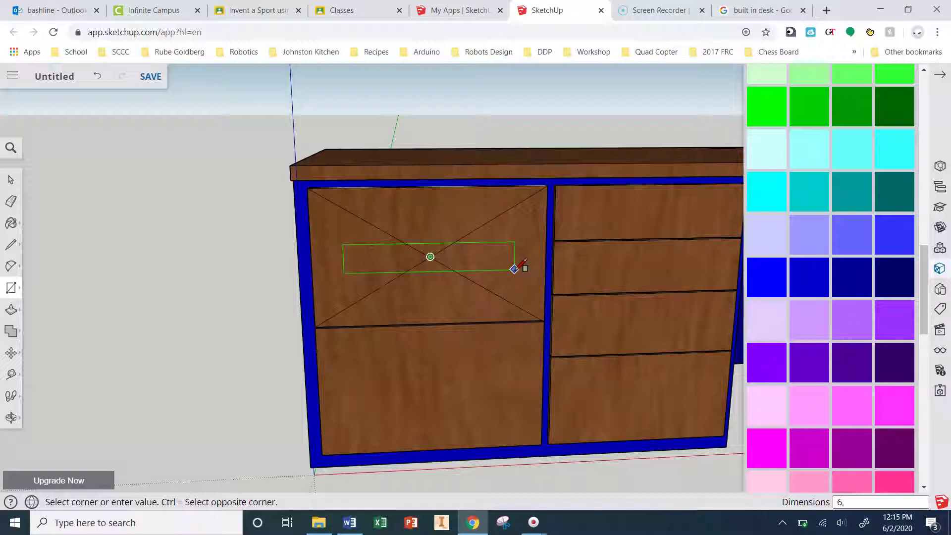
{"action": "left_click", "coordinate": [514, 269]}
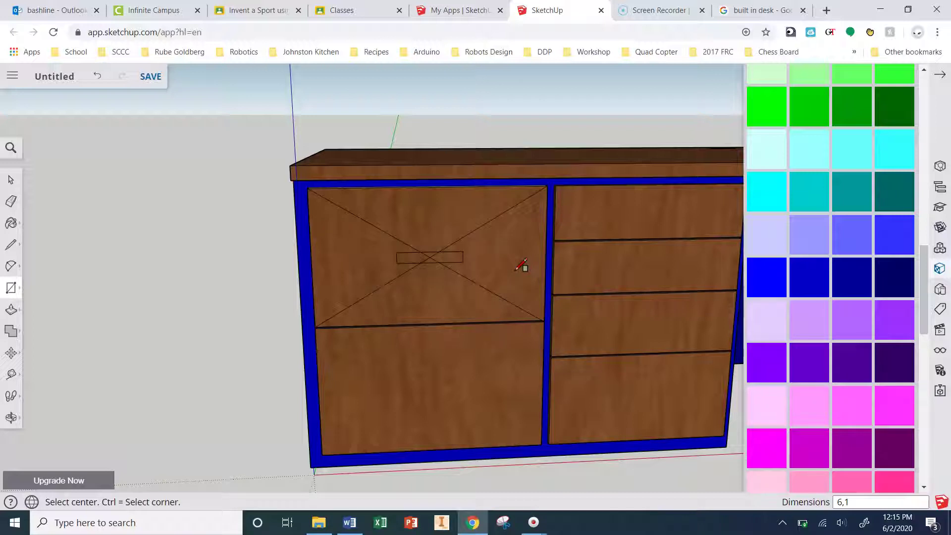
{"action": "left_click", "coordinate": [403, 339]}
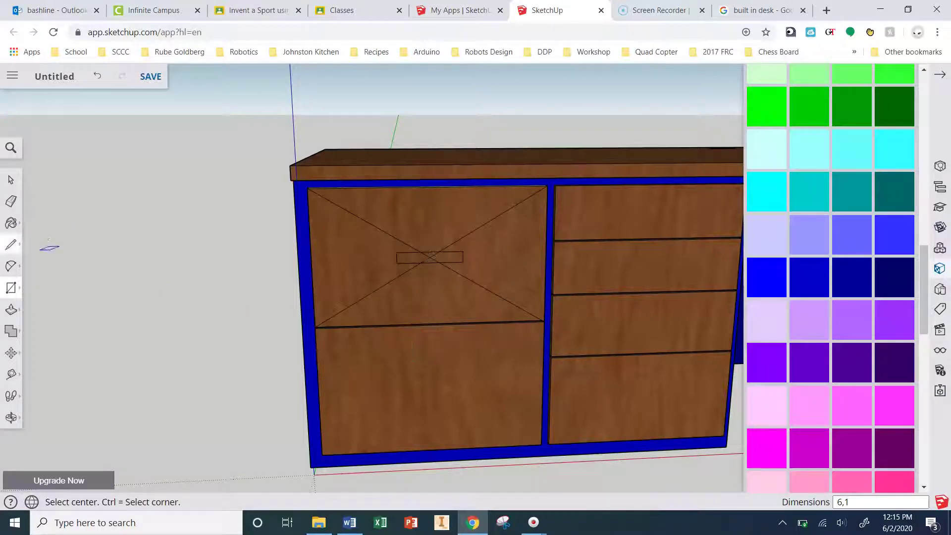
Step: Draw corner-to-corner diagonals across the lower door and the adjacent drawer front
{"action": "left_click", "coordinate": [14, 248]}
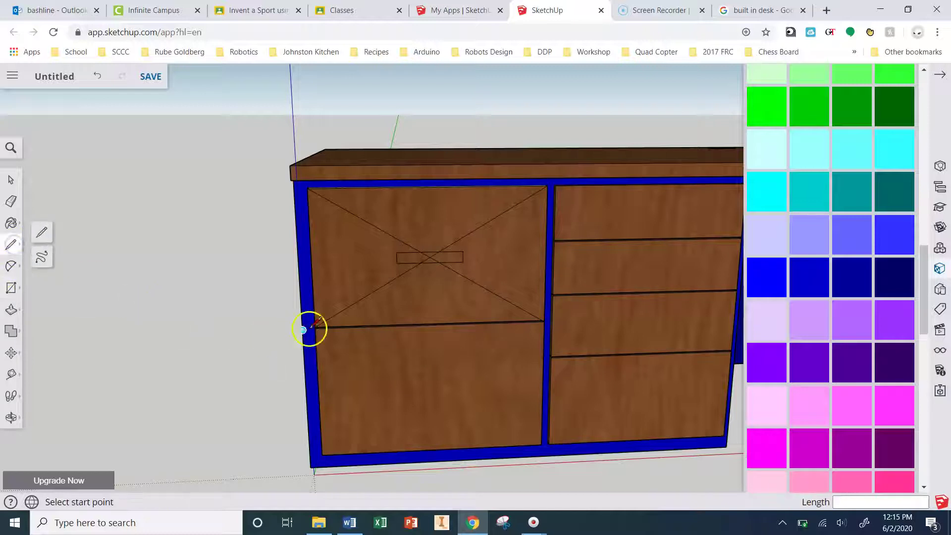
{"action": "left_click", "coordinate": [315, 327]}
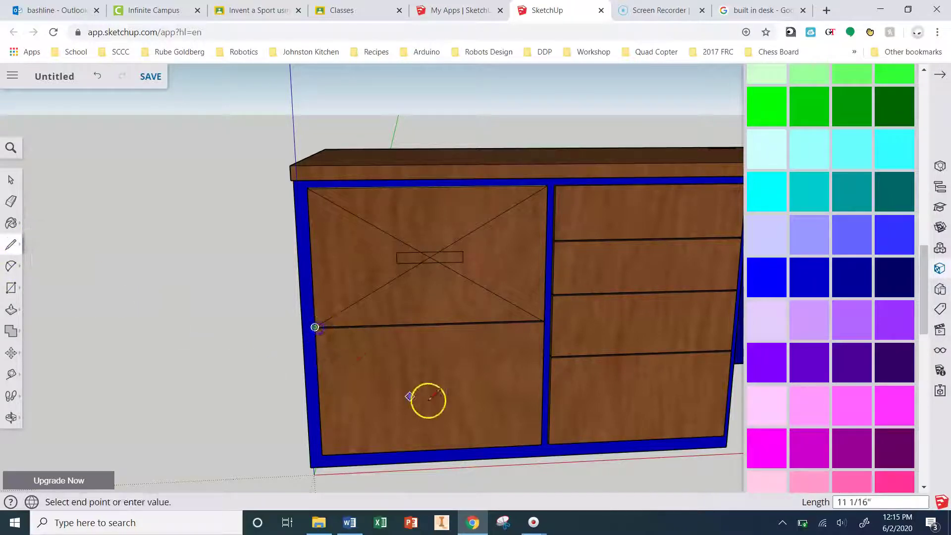
{"action": "left_click", "coordinate": [543, 440]}
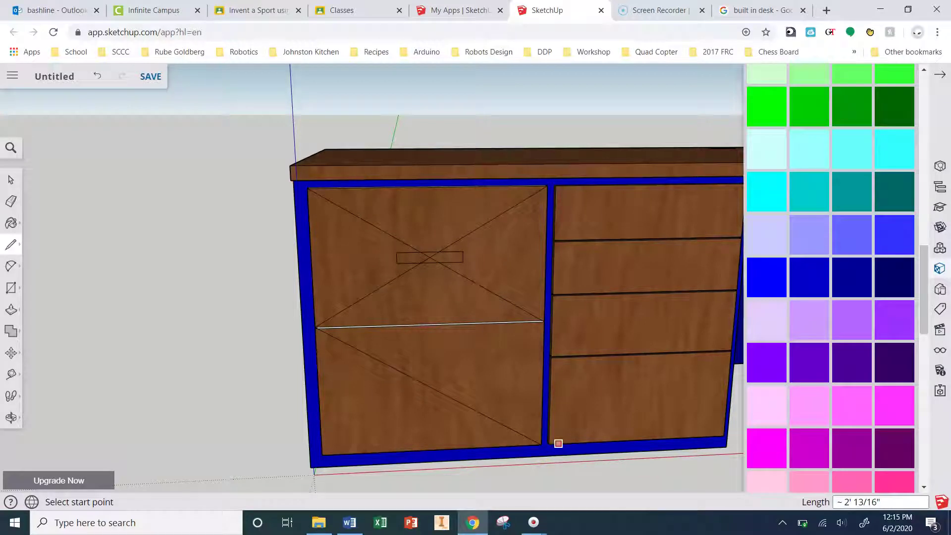
{"action": "left_click", "coordinate": [558, 443]}
{"action": "left_click", "coordinate": [731, 351]}
{"action": "scroll", "coordinate": [728, 351], "scroll_direction": "up", "scroll_amount": 5}
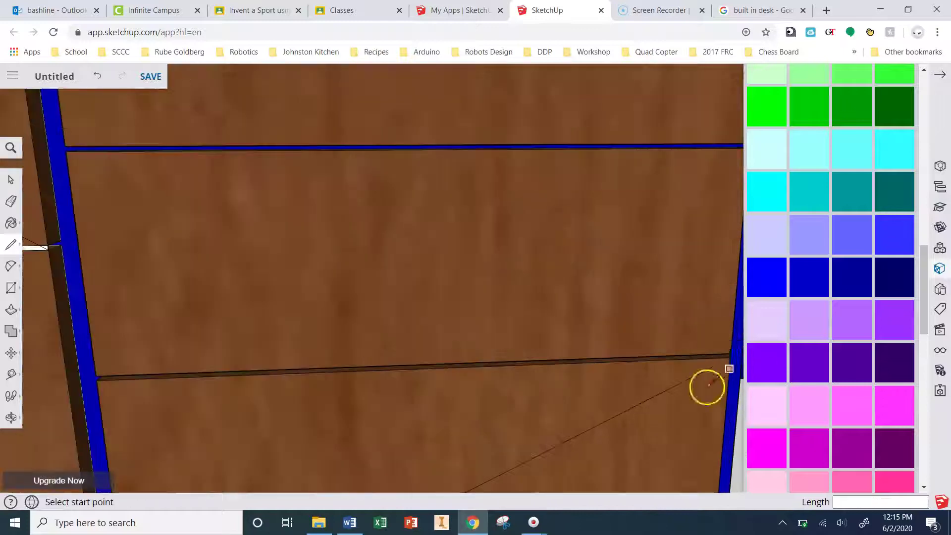
{"action": "left_click", "coordinate": [64, 145]}
{"action": "scroll", "coordinate": [335, 149], "scroll_direction": "down", "scroll_amount": 10}
{"action": "key", "text": "Escape"}
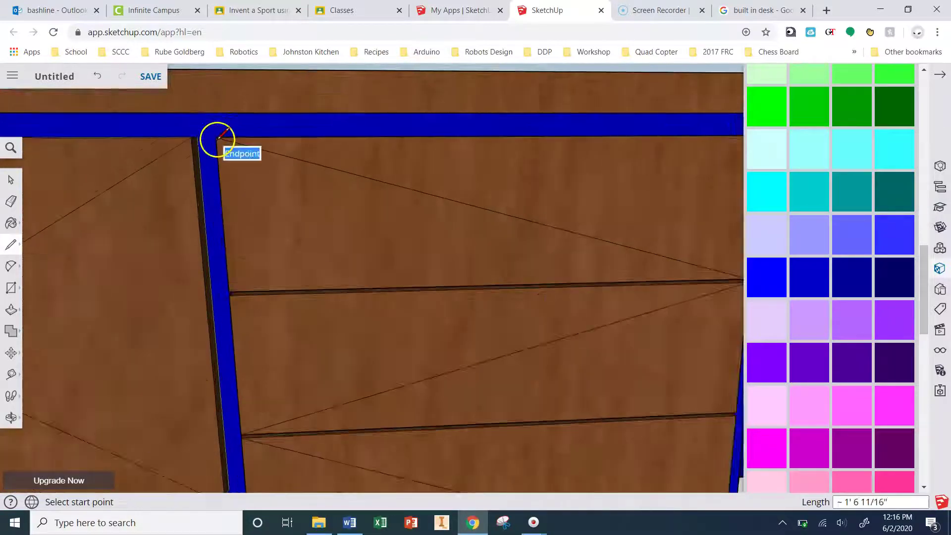
Step: Paint the desk frame and kneehole recess black
{"action": "scroll", "coordinate": [838, 350], "scroll_direction": "down", "scroll_amount": 5}
{"action": "left_click", "coordinate": [809, 249]}
{"action": "left_click", "coordinate": [356, 340]}
{"action": "scroll", "coordinate": [356, 339], "scroll_direction": "up", "scroll_amount": 3}
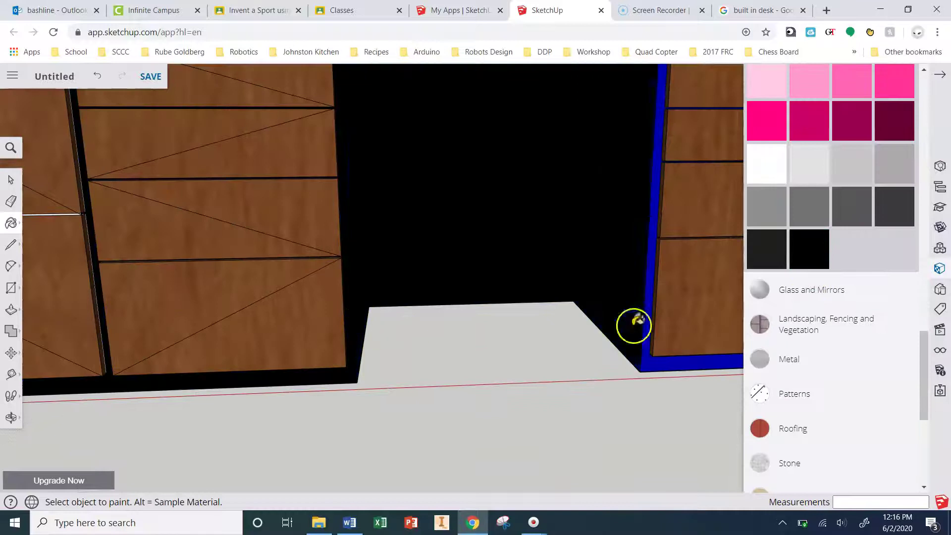
{"action": "middle_click_drag", "start_coordinate": [660, 361], "coordinate": [663, 268]}
{"action": "scroll", "coordinate": [664, 267], "scroll_direction": "down", "scroll_amount": 3}
{"action": "scroll", "coordinate": [664, 267], "scroll_direction": "up", "scroll_amount": 3}
{"action": "middle_click_drag", "start_coordinate": [588, 267], "coordinate": [171, 275]}
{"action": "scroll", "coordinate": [467, 282], "scroll_direction": "down", "scroll_amount": 5}
{"action": "left_click", "coordinate": [767, 248]}
{"action": "scroll", "coordinate": [463, 365], "scroll_direction": "up", "scroll_amount": 6}
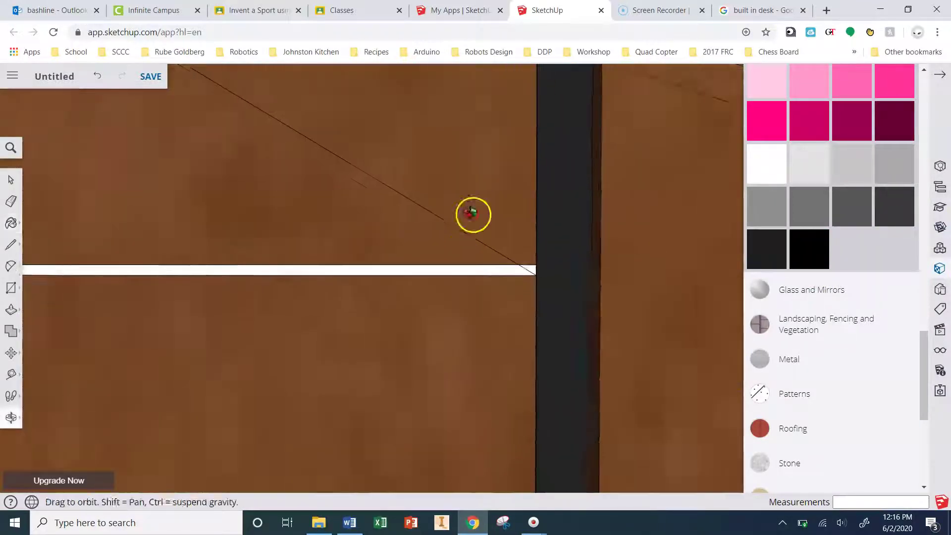
{"action": "middle_click_drag", "start_coordinate": [475, 206], "coordinate": [445, 253]}
{"action": "scroll", "coordinate": [635, 317], "scroll_direction": "down", "scroll_amount": 6}
{"action": "scroll", "coordinate": [604, 335], "scroll_direction": "up", "scroll_amount": 4}
{"action": "scroll", "coordinate": [723, 236], "scroll_direction": "down", "scroll_amount": 5}
{"action": "scroll", "coordinate": [548, 307], "scroll_direction": "up", "scroll_amount": 5}
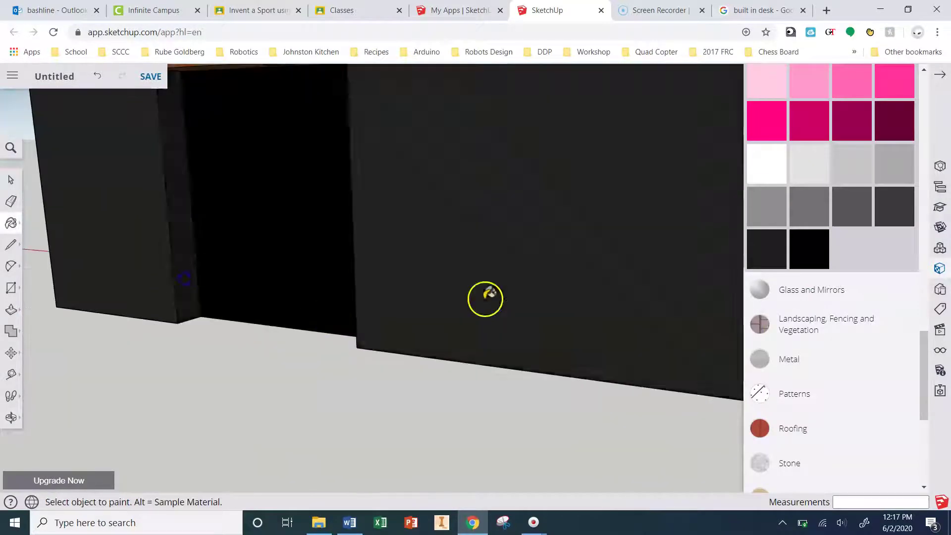
{"action": "scroll", "coordinate": [675, 323], "scroll_direction": "down", "scroll_amount": 4}
{"action": "mouse_move", "coordinate": [675, 322]}
{"action": "middle_mouse_down"}
{"action": "mouse_move", "coordinate": [417, 272]}
{"action": "mouse_move", "coordinate": [478, 329]}
{"action": "middle_mouse_up"}
{"action": "scroll", "coordinate": [492, 333], "scroll_direction": "up", "scroll_amount": 3}
Step: Draw corner-to-corner diagonal guide lines across the drawer fronts
{"action": "key", "text": "l"}
{"action": "scroll", "coordinate": [352, 140], "scroll_direction": "down", "scroll_amount": 2}
{"action": "scroll", "coordinate": [616, 180], "scroll_direction": "up", "scroll_amount": 4}
{"action": "left_click", "coordinate": [616, 179]}
{"action": "scroll", "coordinate": [632, 176], "scroll_direction": "up", "scroll_amount": 3}
{"action": "scroll", "coordinate": [632, 176], "scroll_direction": "down", "scroll_amount": 2}
{"action": "left_click", "coordinate": [44, 314]}
{"action": "left_click", "coordinate": [520, 467]}
{"action": "scroll", "coordinate": [505, 389], "scroll_direction": "up", "scroll_amount": 3}
{"action": "left_click", "coordinate": [504, 389]}
{"action": "scroll", "coordinate": [352, 361], "scroll_direction": "down", "scroll_amount": 5}
{"action": "scroll", "coordinate": [259, 307], "scroll_direction": "up", "scroll_amount": 2}
Step: Add centred 6,1 handle rectangles on the left-side drawers, undoing one misplaced handle
{"action": "key", "text": "r"}
{"action": "left_click", "coordinate": [263, 311]}
{"action": "type", "text": "6,1"}
{"action": "key", "text": "Return"}
{"action": "left_click", "coordinate": [417, 327]}
{"action": "type", "text": "6,1"}
{"action": "key", "text": "Return"}
{"action": "left_click", "coordinate": [416, 269]}
{"action": "type", "text": "6,1"}
{"action": "key", "text": "Return"}
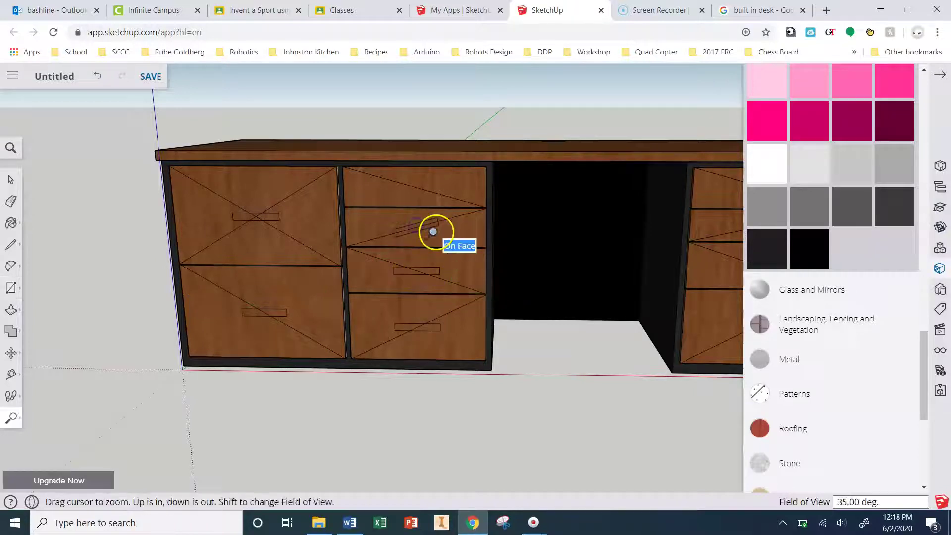
{"action": "key", "text": "ctrl+z"}
{"action": "left_click", "coordinate": [415, 227]}
{"action": "type", "text": "6,1"}
{"action": "key", "text": "Return"}
{"action": "left_click", "coordinate": [414, 186]}
{"action": "type", "text": "6,1"}
{"action": "key", "text": "Return"}
{"action": "scroll", "coordinate": [615, 192], "scroll_direction": "up", "scroll_amount": 3}
Step: Add centred 6,1 handle rectangles on all four right pedestal drawers
{"action": "left_click", "coordinate": [600, 192]}
{"action": "type", "text": "6,1"}
{"action": "key", "text": "Return"}
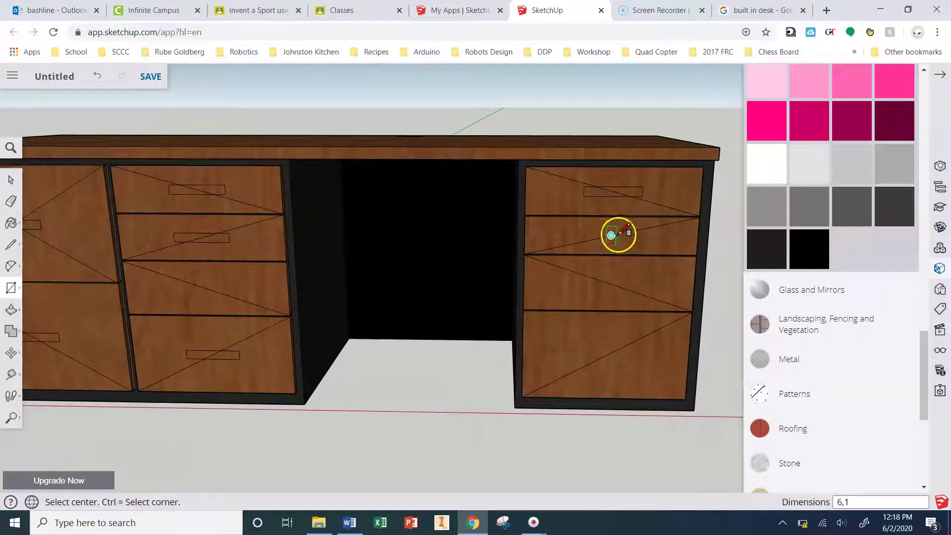
{"action": "left_click", "coordinate": [611, 235]}
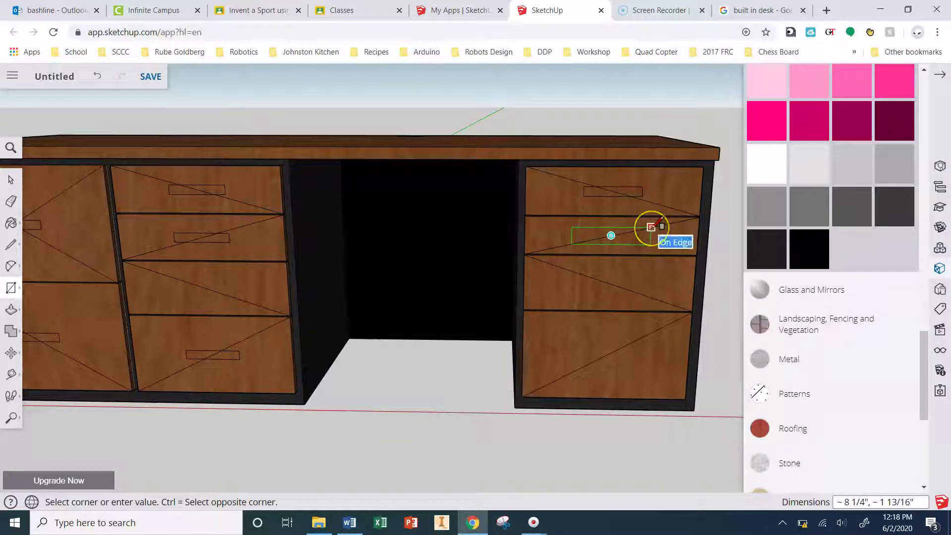
{"action": "type", "text": "6,1"}
{"action": "key", "text": "Return"}
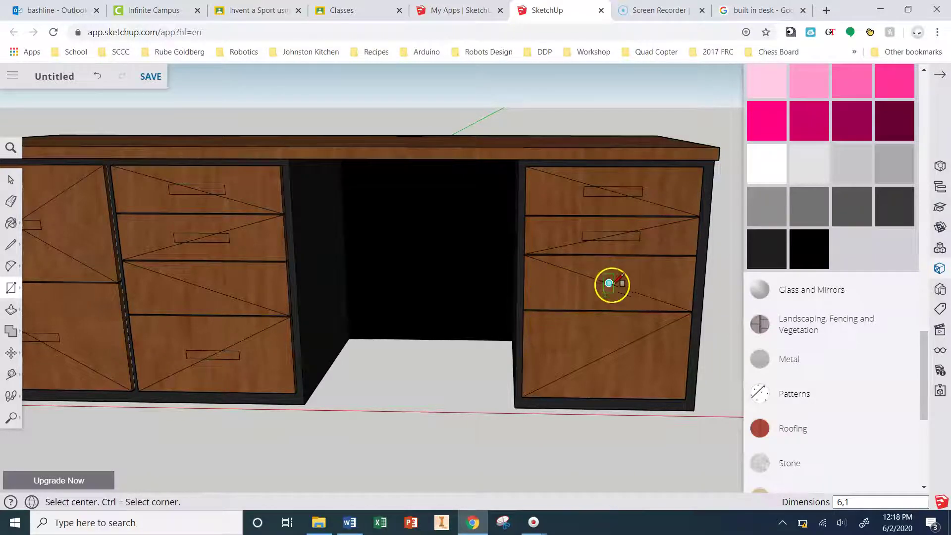
{"action": "left_click", "coordinate": [608, 282]}
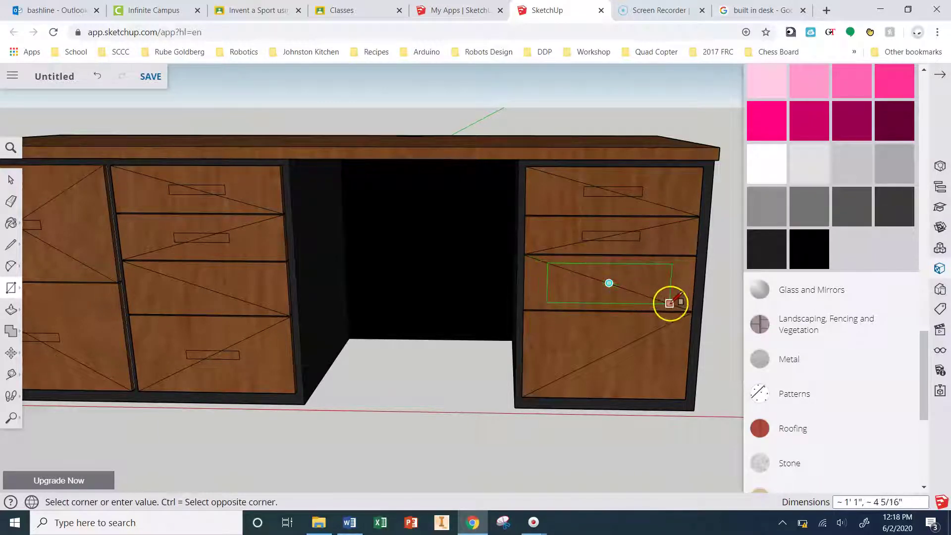
{"action": "type", "text": "6,1"}
{"action": "key", "text": "Return"}
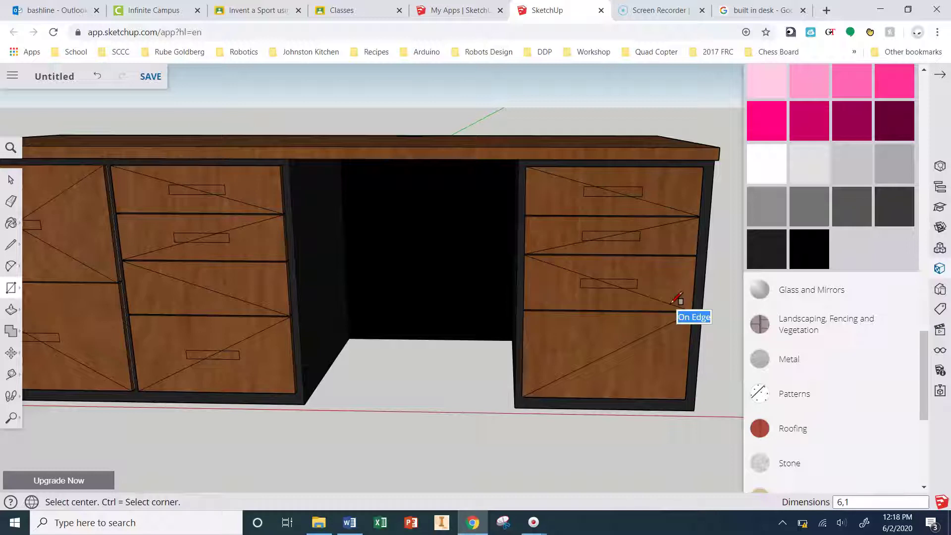
{"action": "left_click", "coordinate": [606, 355]}
{"action": "type", "text": "6,1"}
{"action": "key", "text": "Return"}
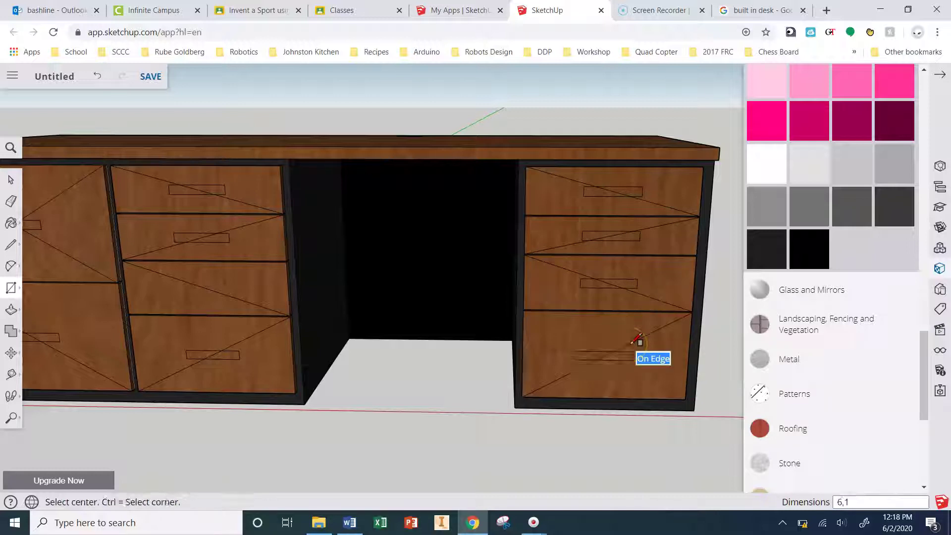
Step: Erase the diagonal guide lines on the third, second and top drawers
{"action": "left_click", "coordinate": [11, 201]}
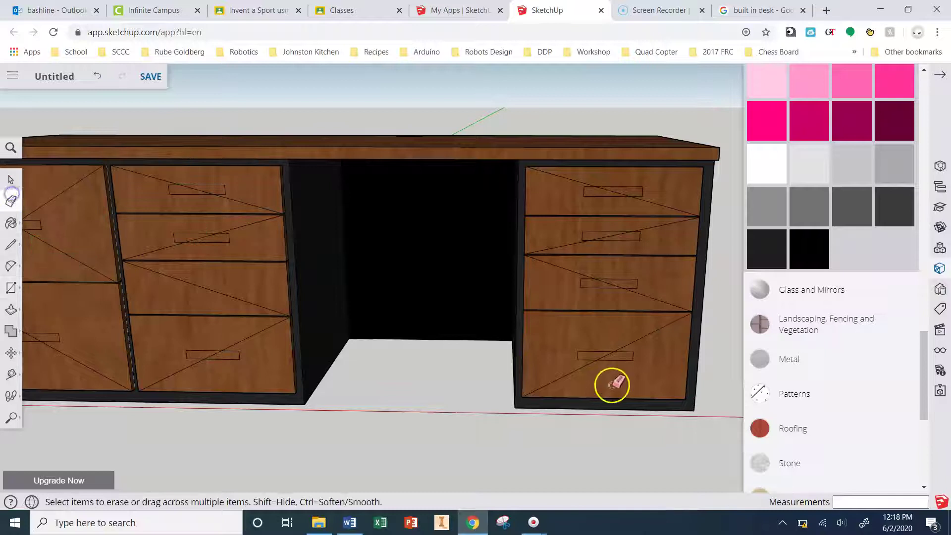
{"action": "scroll", "coordinate": [599, 355], "scroll_direction": "up", "scroll_amount": 2}
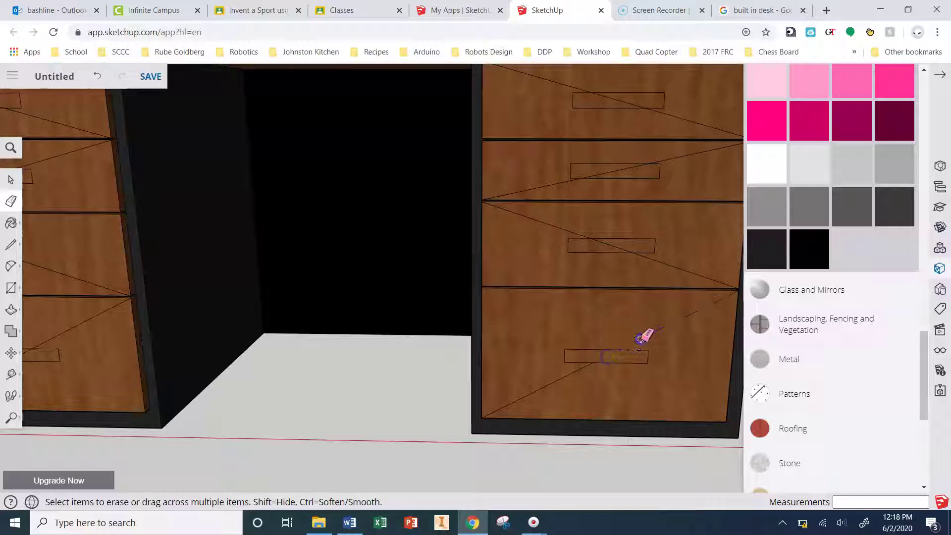
{"action": "left_click", "coordinate": [653, 270]}
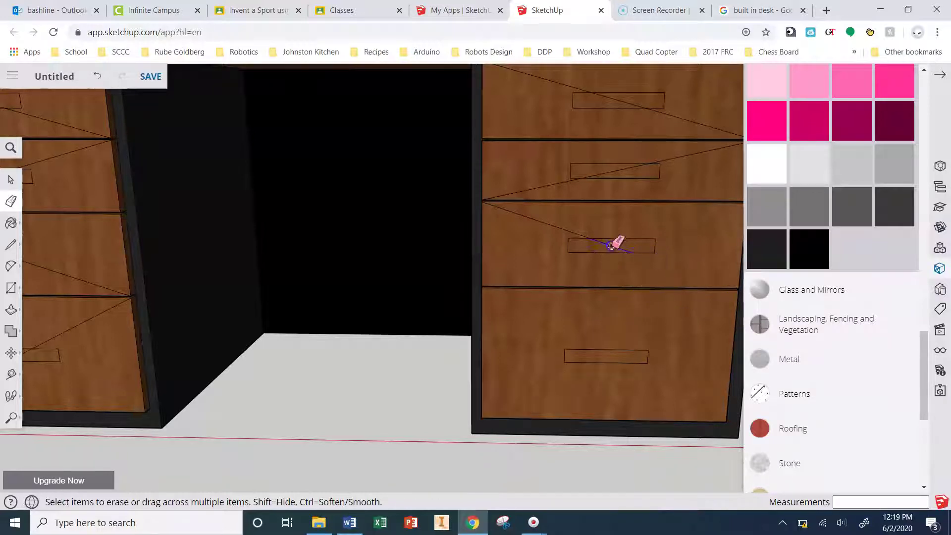
{"action": "left_click_drag", "start_coordinate": [577, 234], "coordinate": [563, 228]}
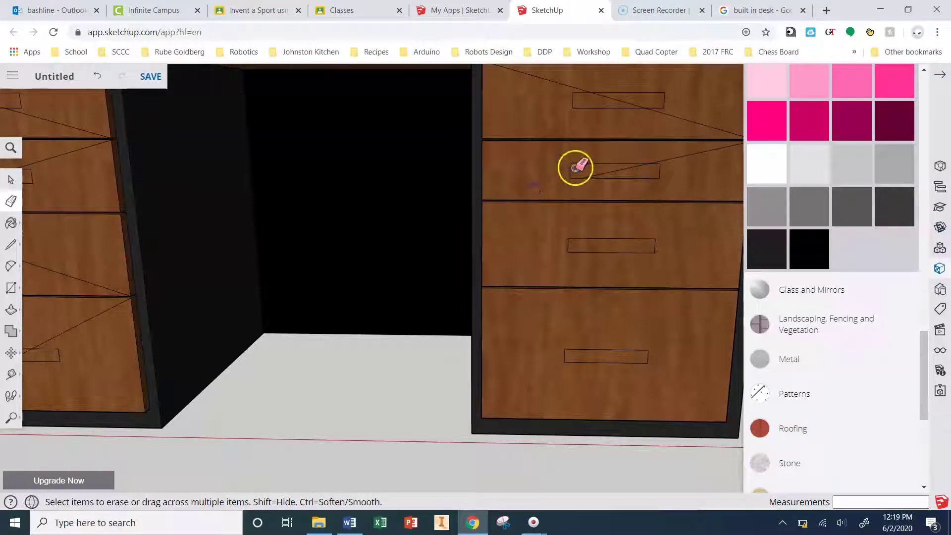
{"action": "left_click_drag", "start_coordinate": [625, 158], "coordinate": [673, 156]}
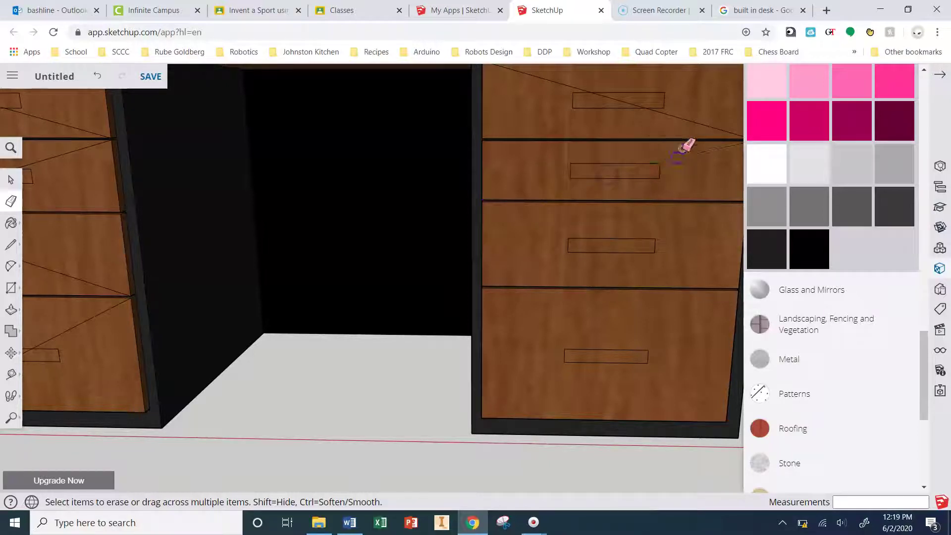
{"action": "left_click", "coordinate": [611, 105]}
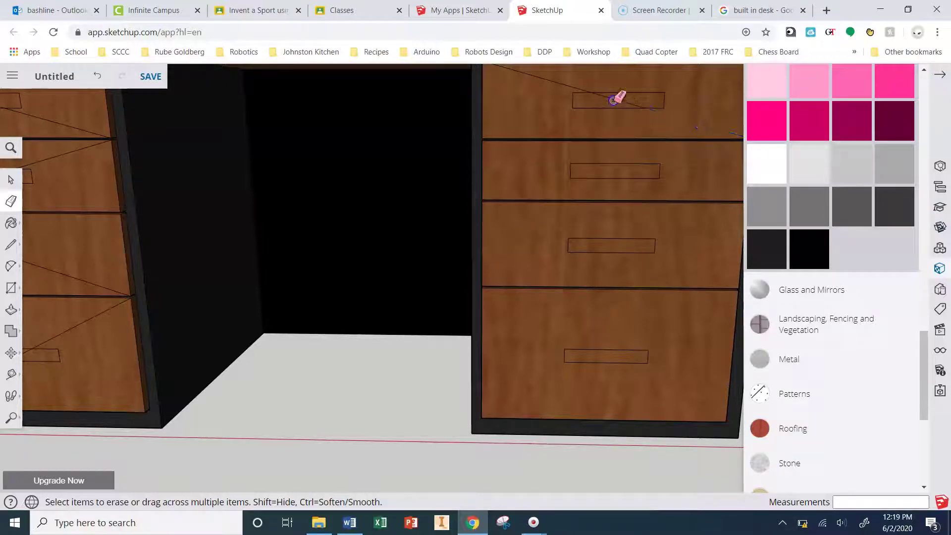
Step: Erase the remaining diagonal segments on the other drawer fronts
{"action": "middle_click_drag", "start_coordinate": [656, 189], "coordinate": [206, 120]}
{"action": "left_click", "coordinate": [222, 212]}
{"action": "left_click", "coordinate": [263, 201]}
{"action": "left_click", "coordinate": [134, 236]}
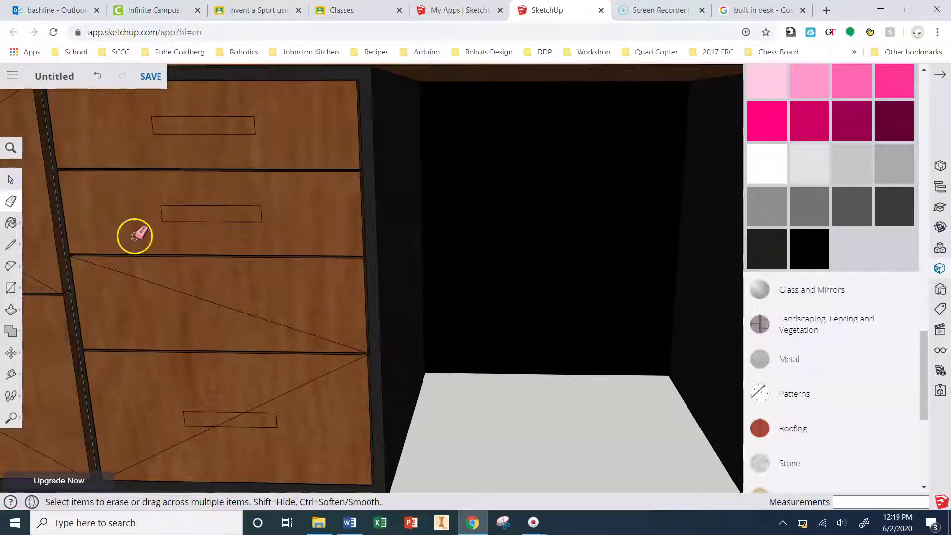
{"action": "scroll", "coordinate": [233, 416], "scroll_direction": "down", "scroll_amount": 5}
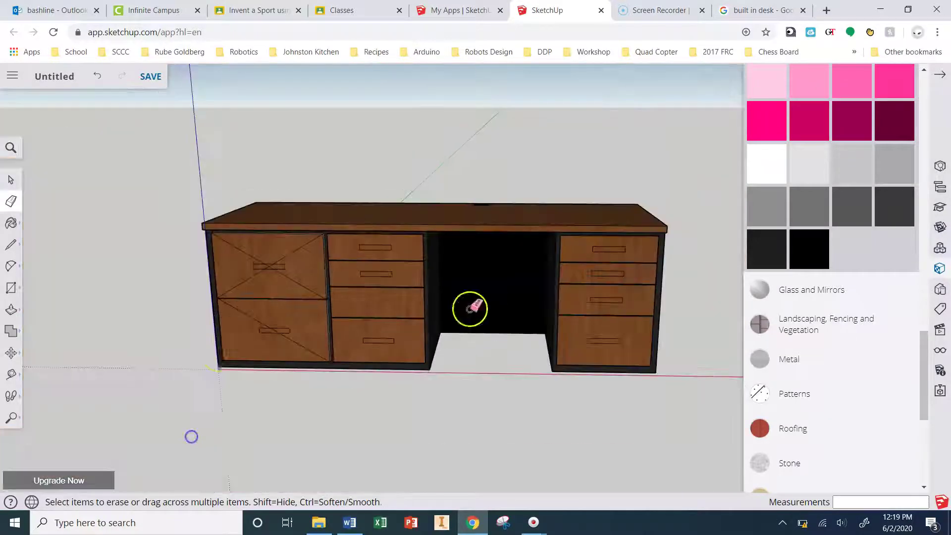
{"action": "scroll", "coordinate": [221, 350], "scroll_direction": "up", "scroll_amount": 5}
{"action": "left_click", "coordinate": [339, 312]}
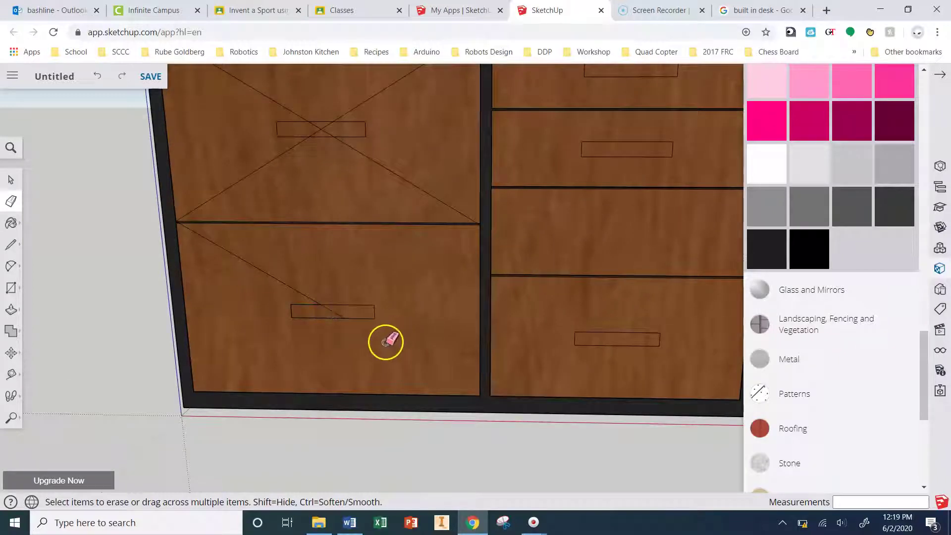
{"action": "left_click", "coordinate": [284, 284]}
{"action": "left_click", "coordinate": [246, 177]}
{"action": "left_click", "coordinate": [290, 108]}
{"action": "scroll", "coordinate": [312, 246], "scroll_direction": "down", "scroll_amount": 3}
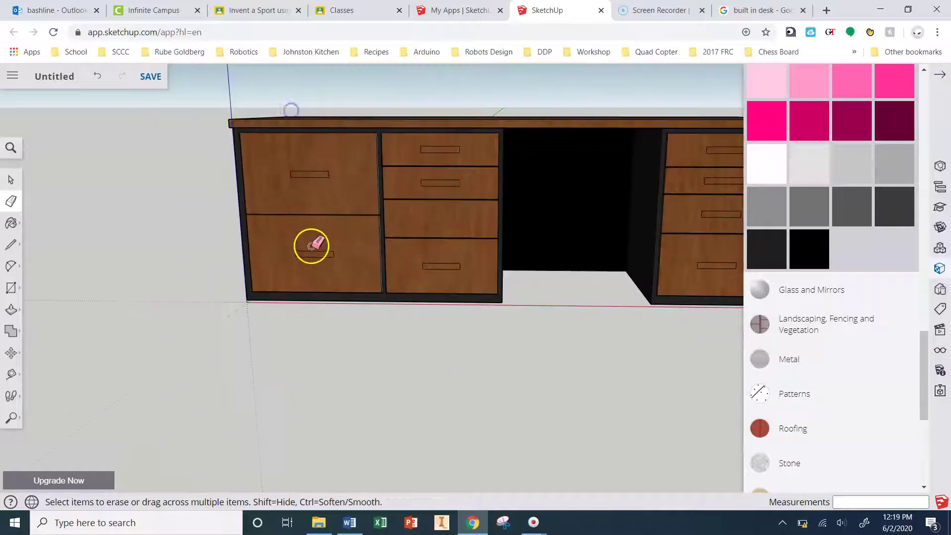
{"action": "scroll", "coordinate": [312, 246], "scroll_direction": "up", "scroll_amount": 3}
Step: Add the missing handle on the middle column's third drawer, then erase its diagonal
{"action": "left_click", "coordinate": [10, 245]}
{"action": "scroll", "coordinate": [424, 132], "scroll_direction": "up", "scroll_amount": 3}
{"action": "left_click", "coordinate": [340, 182]}
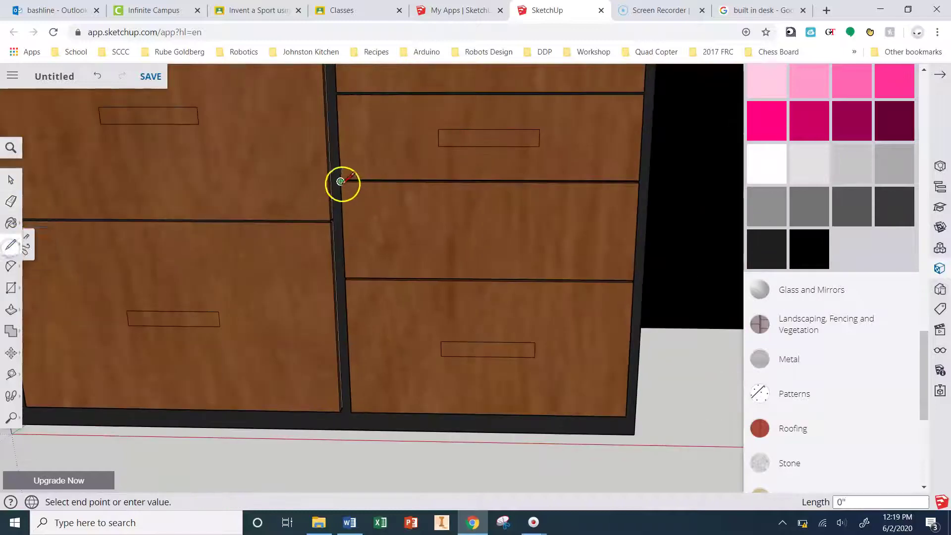
{"action": "left_click", "coordinate": [632, 278]}
{"action": "left_click", "coordinate": [11, 287]}
{"action": "left_click", "coordinate": [489, 230]}
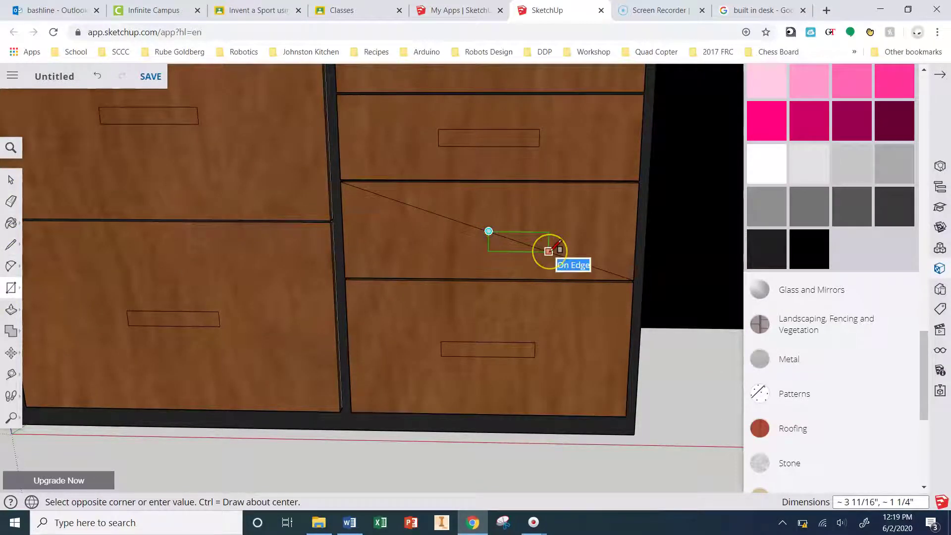
{"action": "key", "text": "ctrl"}
{"action": "left_click", "coordinate": [538, 240]}
{"action": "key", "text": "e"}
{"action": "left_click", "coordinate": [467, 223]}
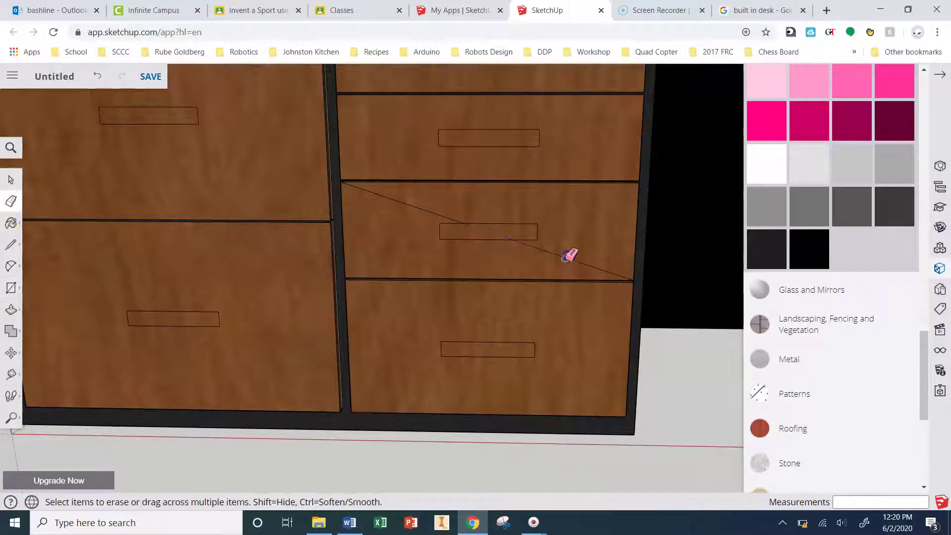
{"action": "scroll", "coordinate": [696, 333], "scroll_direction": "down", "scroll_amount": 5}
Step: Push/Pull the left and middle drawer handles out 1 inch
{"action": "middle_click_drag", "start_coordinate": [697, 334], "coordinate": [346, 356]}
{"action": "left_click", "coordinate": [8, 310]}
{"action": "scroll", "coordinate": [340, 159], "scroll_direction": "up", "scroll_amount": 3}
{"action": "left_click", "coordinate": [339, 161]}
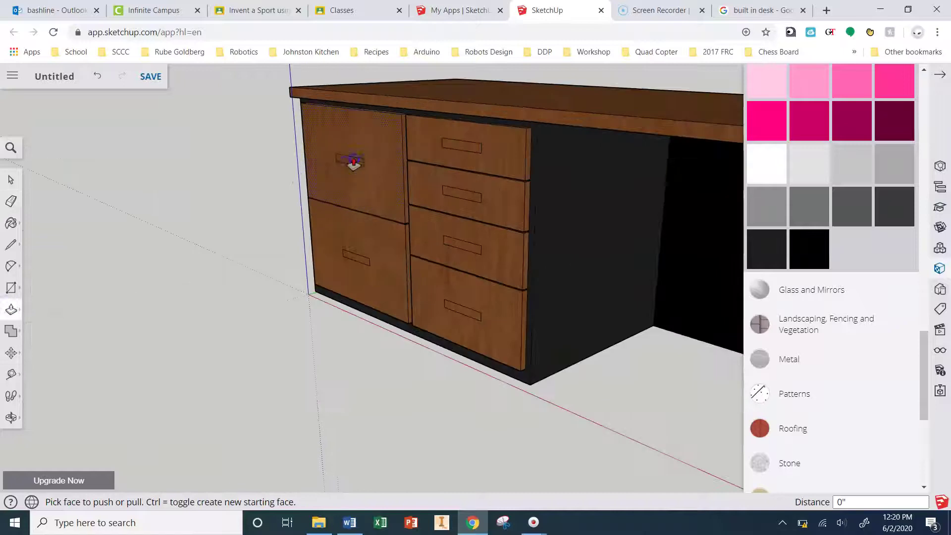
{"action": "left_click", "coordinate": [333, 161]}
{"action": "left_click", "coordinate": [336, 170]}
{"action": "double_click", "coordinate": [353, 259]}
{"action": "scroll", "coordinate": [342, 277], "scroll_direction": "up", "scroll_amount": 1}
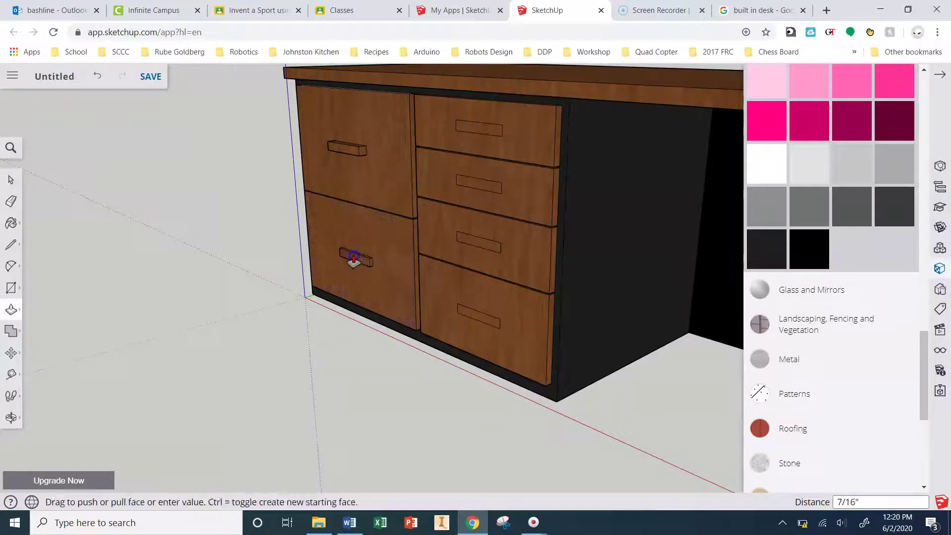
{"action": "left_click", "coordinate": [472, 309]}
{"action": "double_click", "coordinate": [478, 244]}
{"action": "double_click", "coordinate": [478, 200]}
{"action": "left_click", "coordinate": [476, 149]}
{"action": "left_click", "coordinate": [477, 183]}
Step: Pull the four right-stack drawer handles out to the same 1 inch depth
{"action": "middle_click_drag", "start_coordinate": [478, 183], "coordinate": [657, 198]}
{"action": "left_click", "coordinate": [630, 204]}
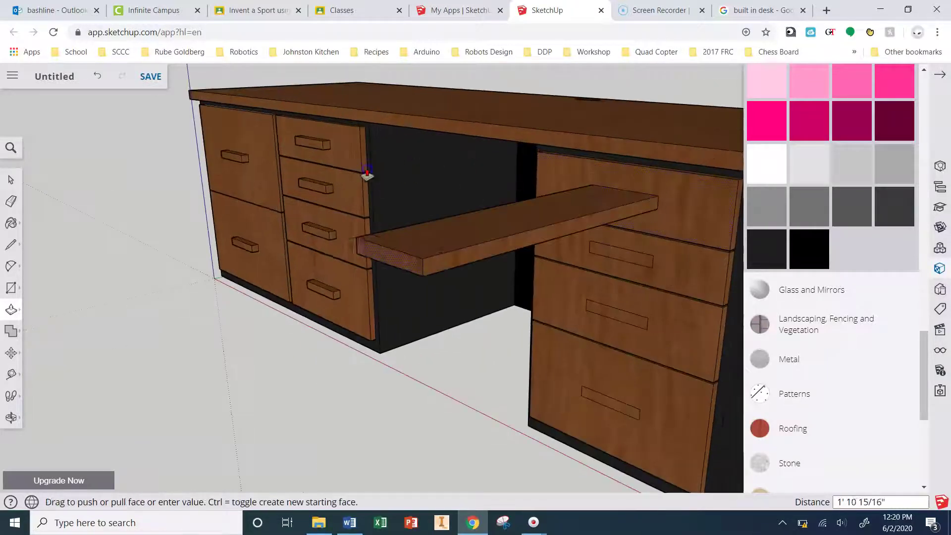
{"action": "left_click", "coordinate": [324, 148]}
{"action": "left_click", "coordinate": [630, 257]}
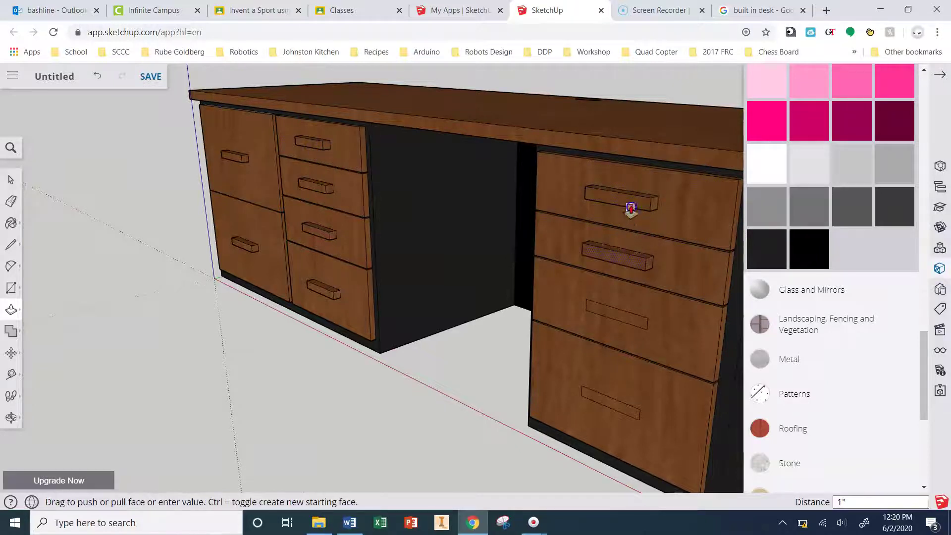
{"action": "left_click", "coordinate": [632, 207]}
{"action": "left_click", "coordinate": [614, 310]}
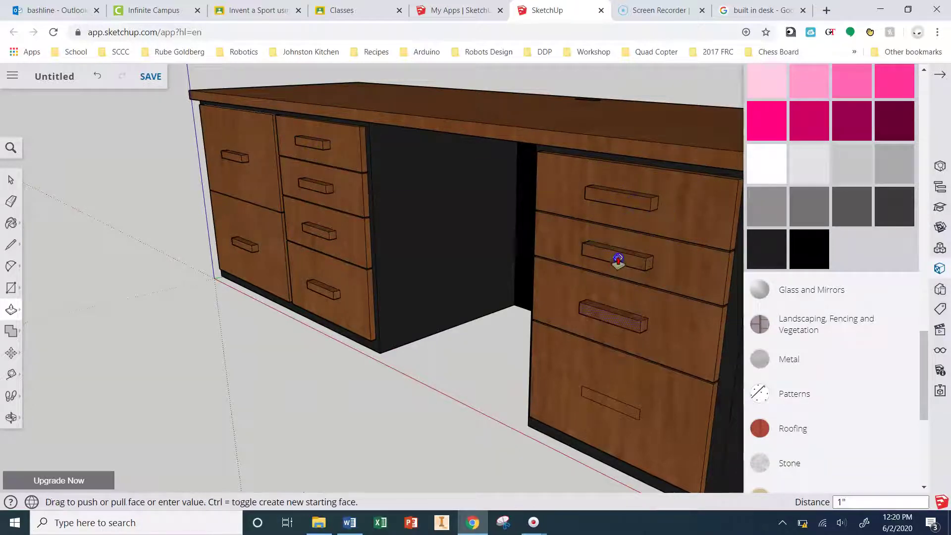
{"action": "left_click", "coordinate": [616, 261]}
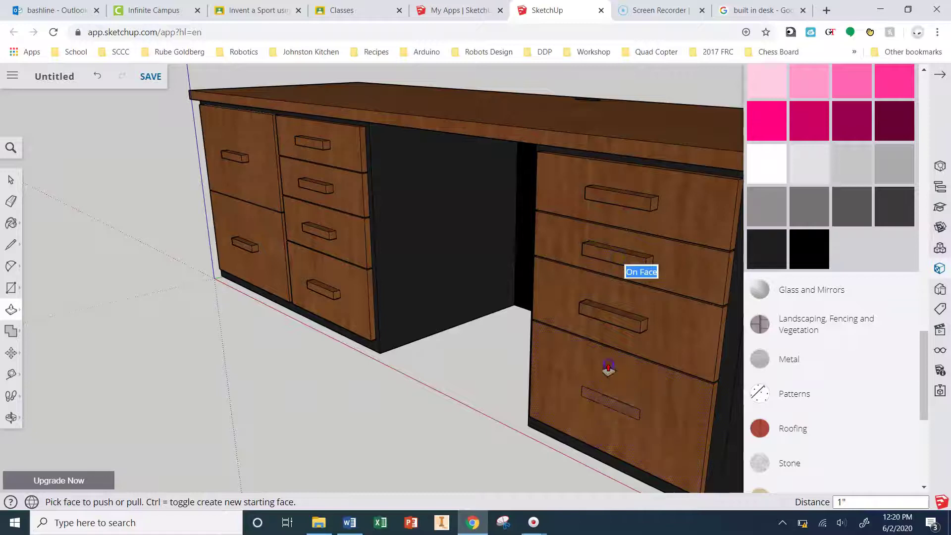
{"action": "left_click", "coordinate": [612, 405]}
{"action": "left_click", "coordinate": [610, 320]}
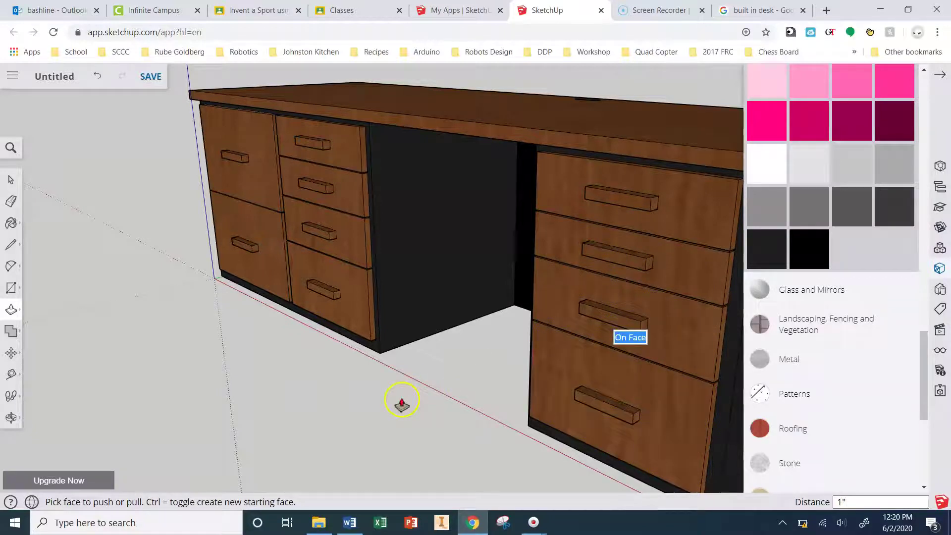
Step: Expand the Metal material category and browse its swatches
{"action": "left_click", "coordinate": [822, 363]}
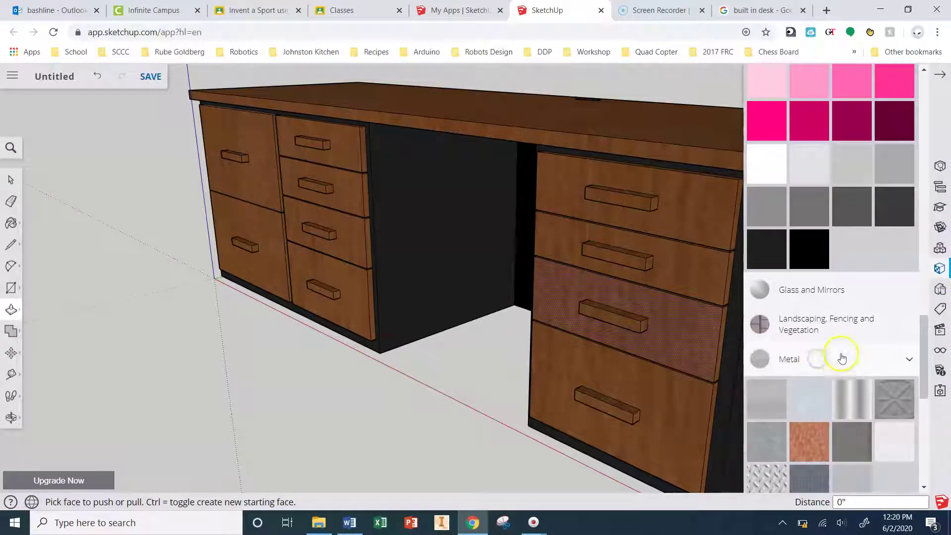
{"action": "scroll", "coordinate": [846, 391], "scroll_direction": "down", "scroll_amount": 5}
{"action": "scroll", "coordinate": [877, 302], "scroll_direction": "up", "scroll_amount": 2}
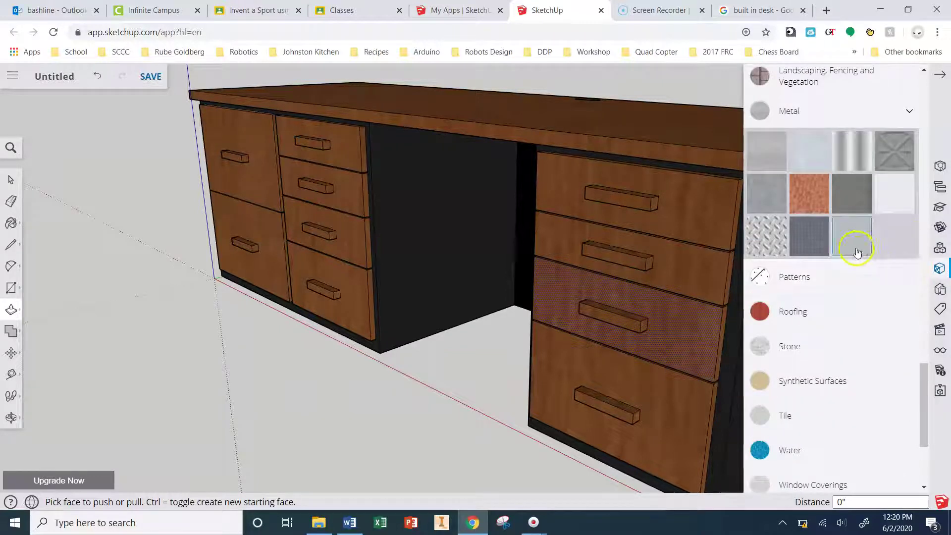
{"action": "scroll", "coordinate": [791, 239], "scroll_direction": "up", "scroll_amount": 20}
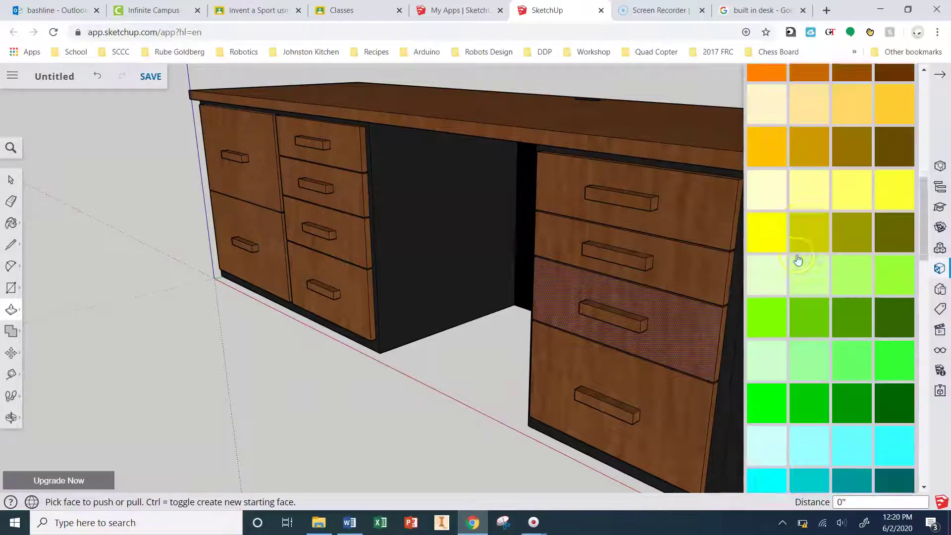
{"action": "scroll", "coordinate": [797, 260], "scroll_direction": "up", "scroll_amount": 3}
{"action": "scroll", "coordinate": [797, 260], "scroll_direction": "up", "scroll_amount": 5}
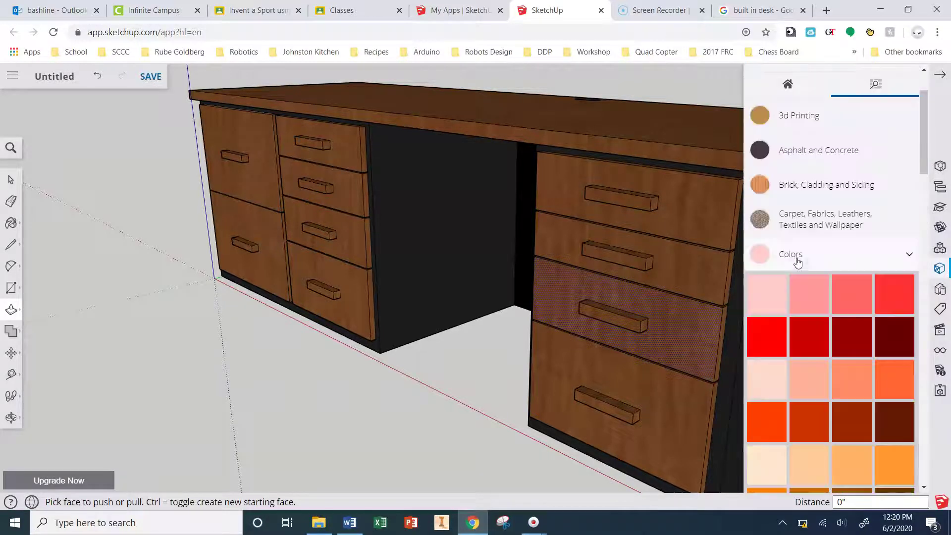
{"action": "scroll", "coordinate": [798, 264], "scroll_direction": "up", "scroll_amount": 2}
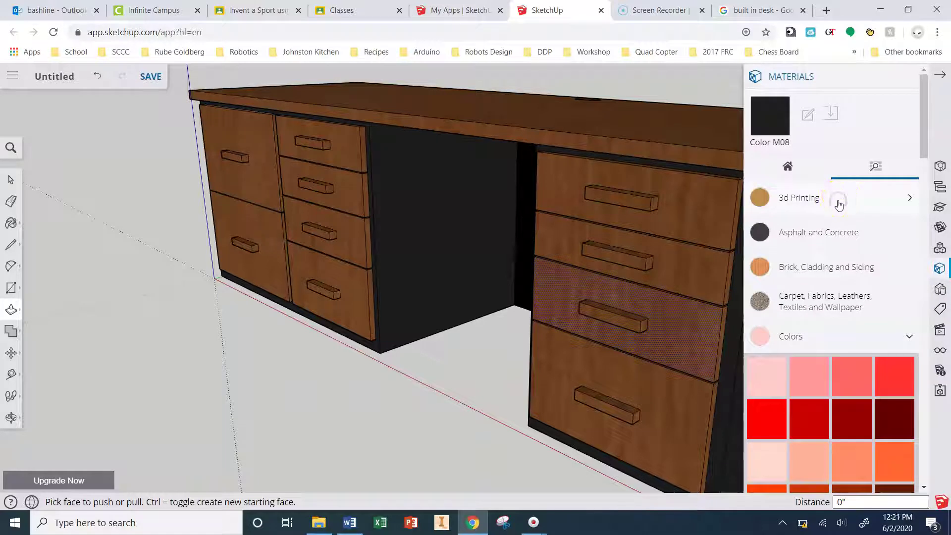
Step: Expand and browse the 3d Printing, Synthetic Surfaces and Roofing categories
{"action": "left_click", "coordinate": [866, 211]}
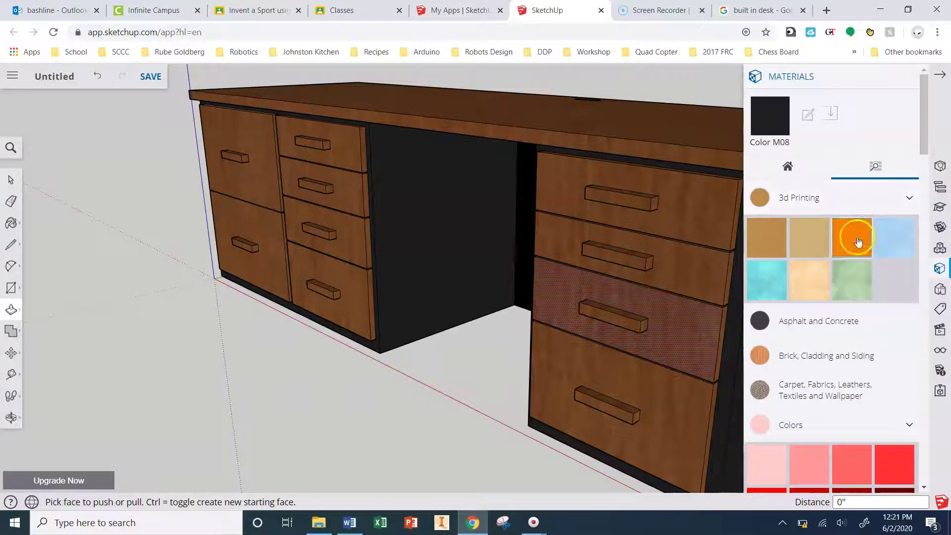
{"action": "scroll", "coordinate": [808, 277], "scroll_direction": "down", "scroll_amount": 3}
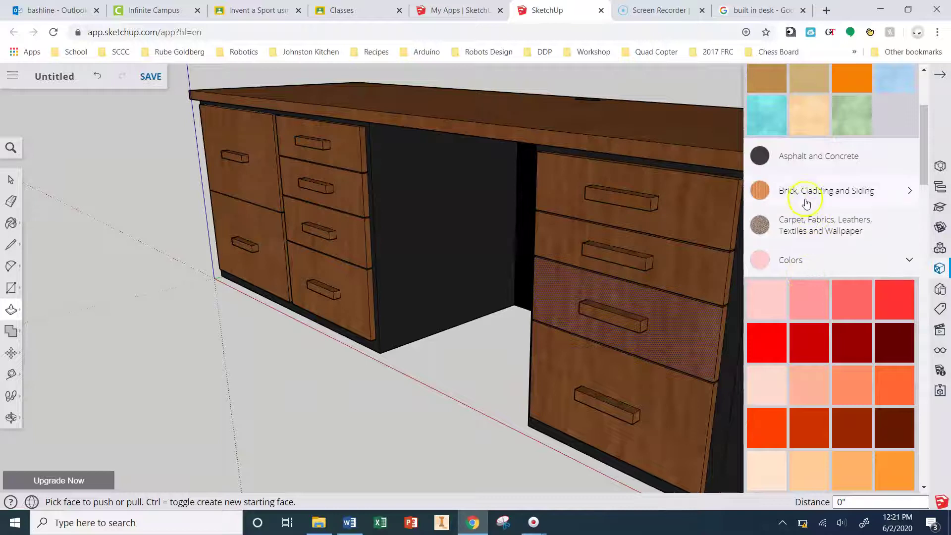
{"action": "scroll", "coordinate": [813, 270], "scroll_direction": "down", "scroll_amount": 15}
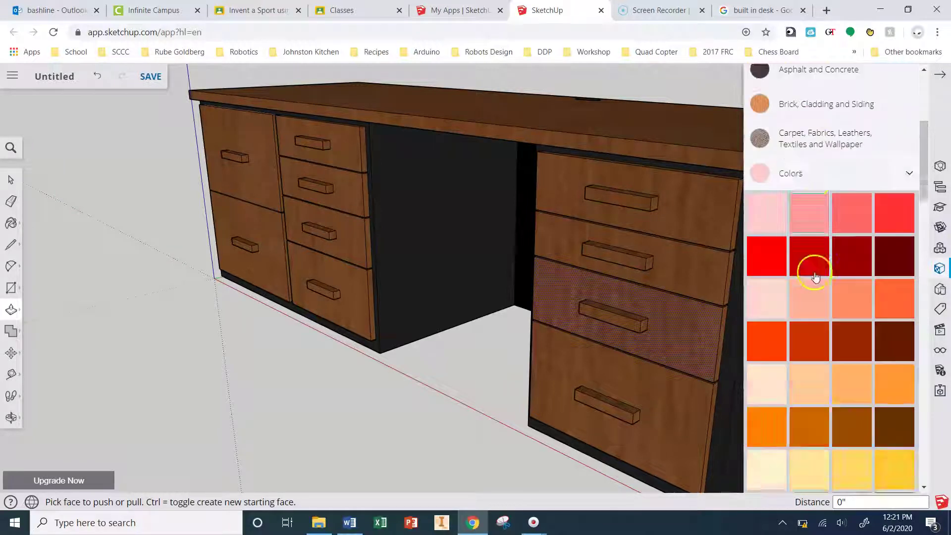
{"action": "scroll", "coordinate": [836, 355], "scroll_direction": "down", "scroll_amount": 2}
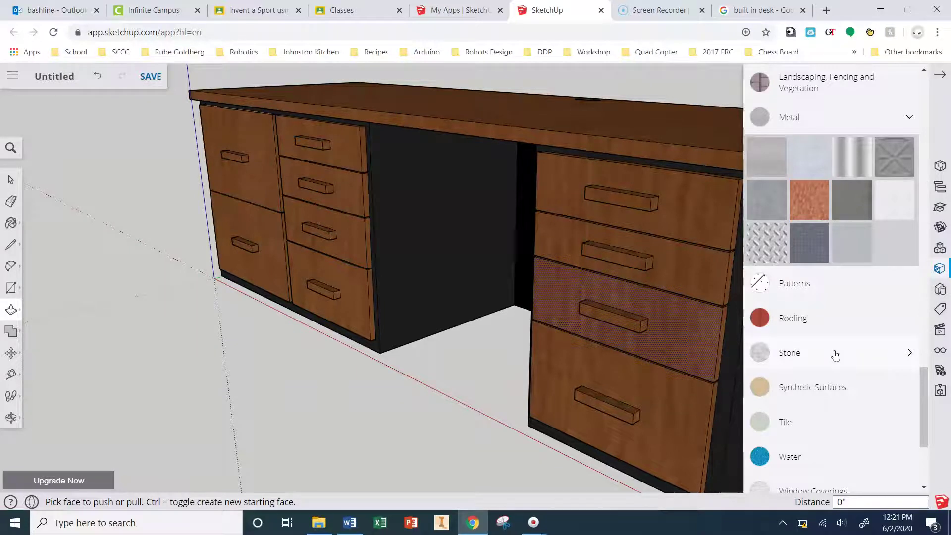
{"action": "scroll", "coordinate": [815, 391], "scroll_direction": "down", "scroll_amount": 4}
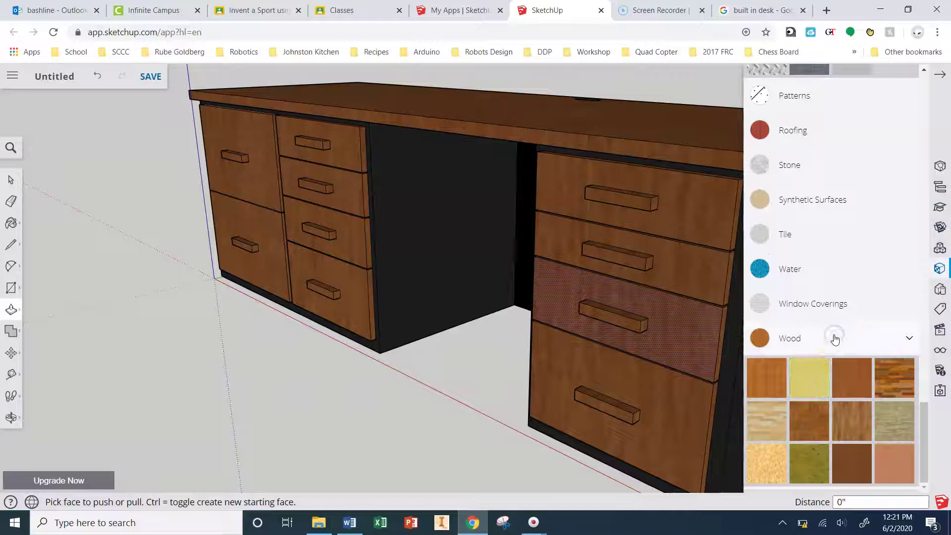
{"action": "scroll", "coordinate": [834, 340], "scroll_direction": "up", "scroll_amount": 4}
{"action": "left_click", "coordinate": [828, 365]}
{"action": "scroll", "coordinate": [811, 198], "scroll_direction": "up", "scroll_amount": 2}
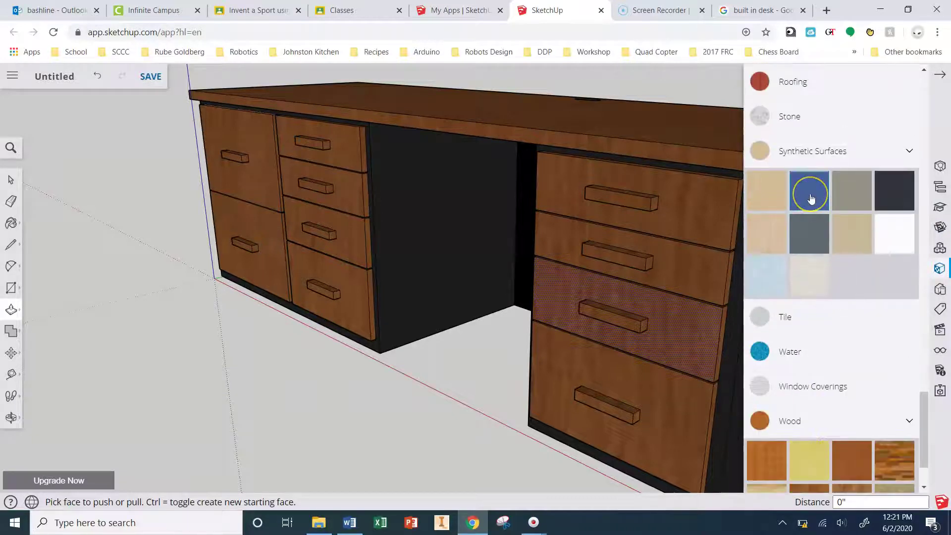
{"action": "scroll", "coordinate": [769, 206], "scroll_direction": "up", "scroll_amount": 3}
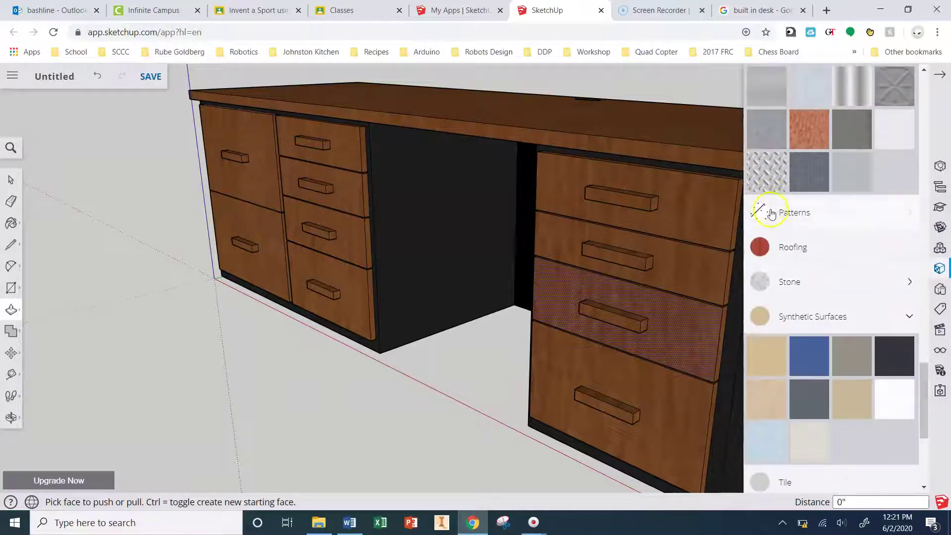
{"action": "left_click", "coordinate": [789, 246]}
{"action": "left_click", "coordinate": [789, 246]}
Step: Choose a darker gold colour swatch for the drawer handles
{"action": "scroll", "coordinate": [794, 233], "scroll_direction": "up", "scroll_amount": 3}
{"action": "left_click", "coordinate": [777, 270]}
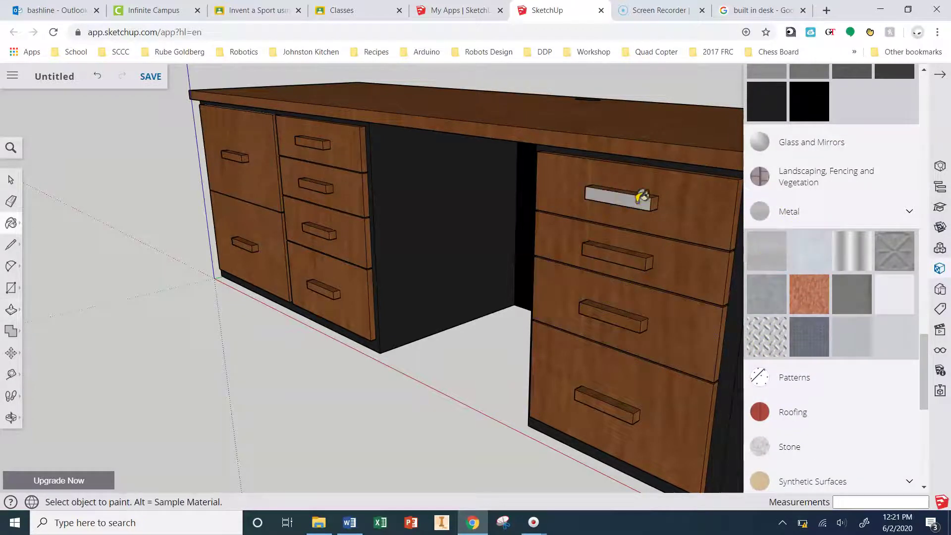
{"action": "scroll", "coordinate": [416, 216], "scroll_direction": "down", "scroll_amount": 3}
{"action": "middle_click_drag", "start_coordinate": [416, 217], "coordinate": [562, 323]}
{"action": "scroll", "coordinate": [834, 346], "scroll_direction": "up", "scroll_amount": 5}
{"action": "scroll", "coordinate": [834, 346], "scroll_direction": "up", "scroll_amount": 10}
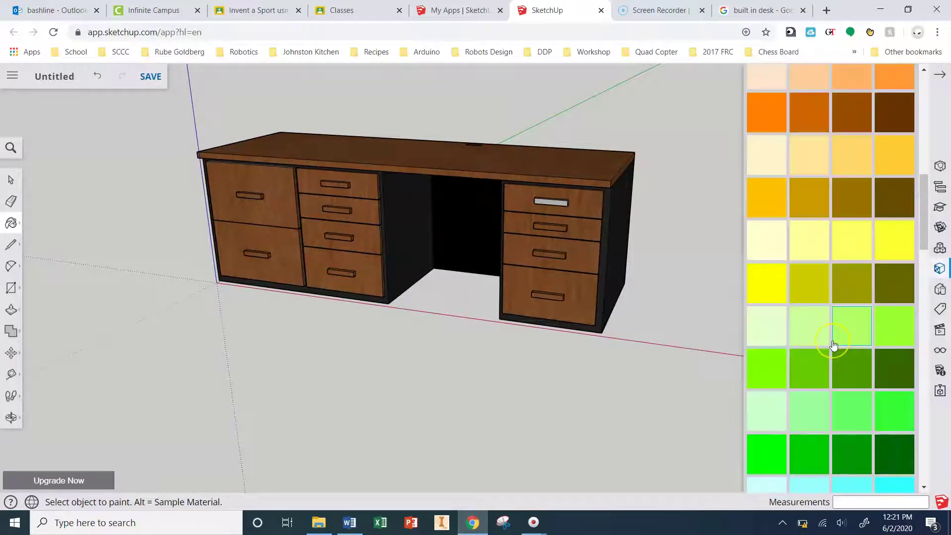
{"action": "left_click", "coordinate": [750, 278]}
{"action": "scroll", "coordinate": [551, 195], "scroll_direction": "up", "scroll_amount": 2}
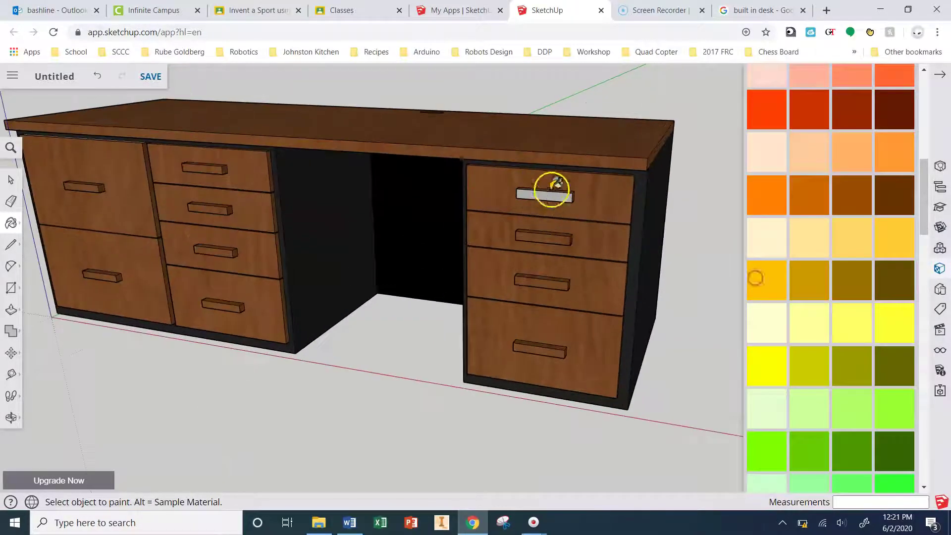
{"action": "left_click", "coordinate": [552, 195]}
Step: Paint the right-pedestal handles and all six left-pedestal drawer handles gold
{"action": "left_click", "coordinate": [861, 279]}
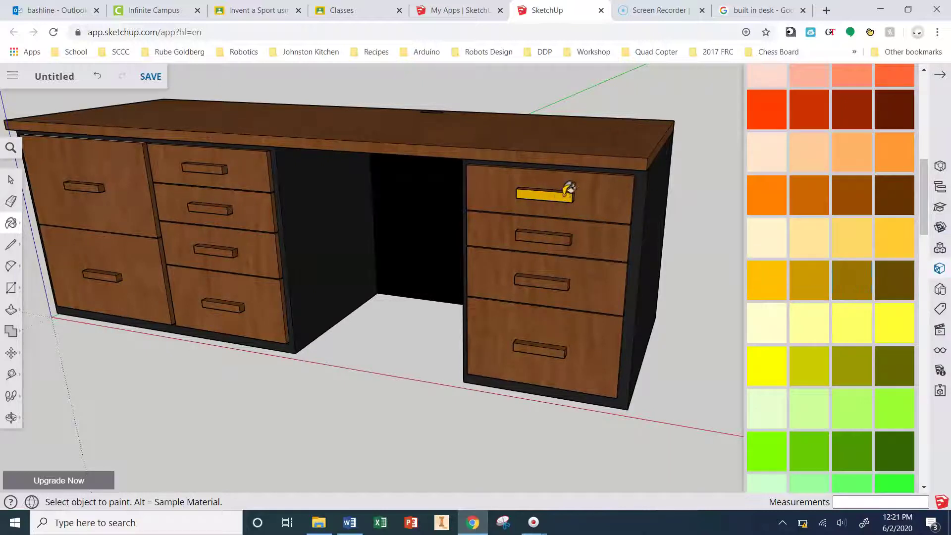
{"action": "left_click", "coordinate": [558, 279]}
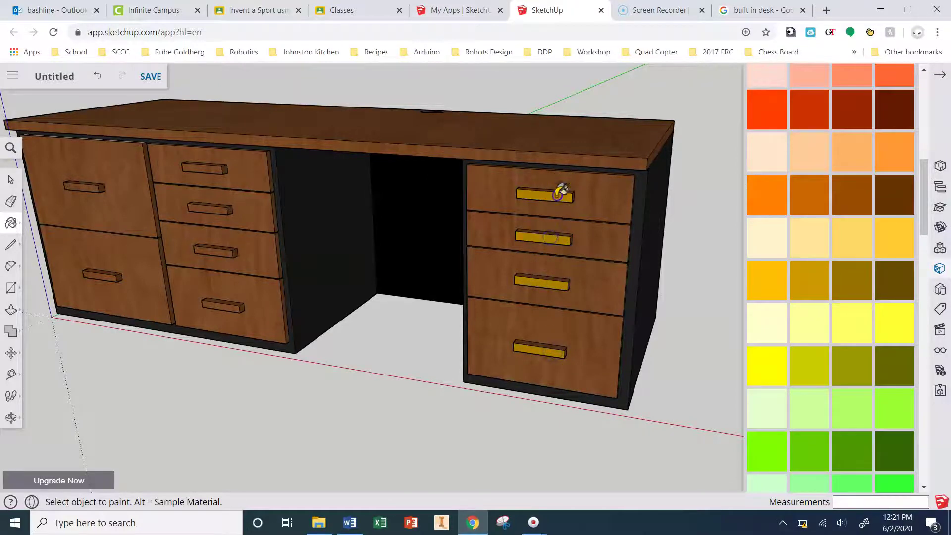
{"action": "mouse_move", "coordinate": [565, 195]}
{"action": "middle_mouse_down"}
{"action": "mouse_move", "coordinate": [622, 177]}
{"action": "mouse_move", "coordinate": [728, 259]}
{"action": "middle_mouse_up"}
{"action": "scroll", "coordinate": [218, 225], "scroll_direction": "up", "scroll_amount": 4}
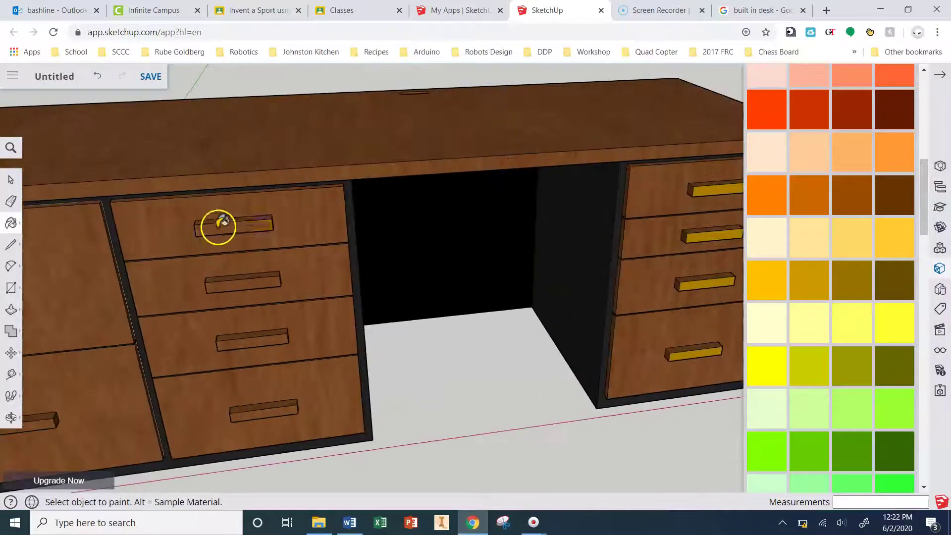
{"action": "left_click", "coordinate": [225, 226]}
{"action": "left_click", "coordinate": [246, 284]}
{"action": "left_click", "coordinate": [257, 341]}
{"action": "left_click", "coordinate": [270, 411]}
{"action": "scroll", "coordinate": [272, 413], "scroll_direction": "down", "scroll_amount": 3}
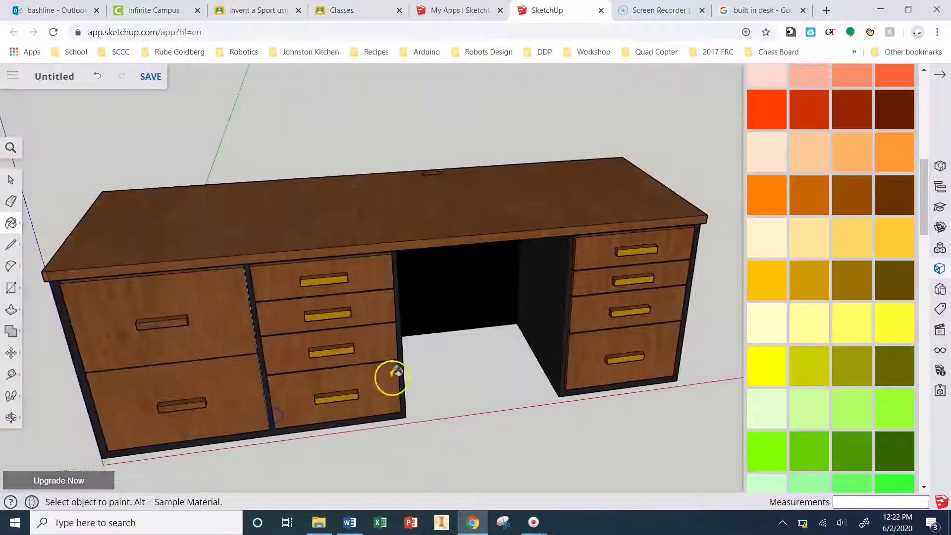
{"action": "scroll", "coordinate": [250, 386], "scroll_direction": "up", "scroll_amount": 4}
{"action": "left_click", "coordinate": [190, 401]}
{"action": "left_click", "coordinate": [162, 246]}
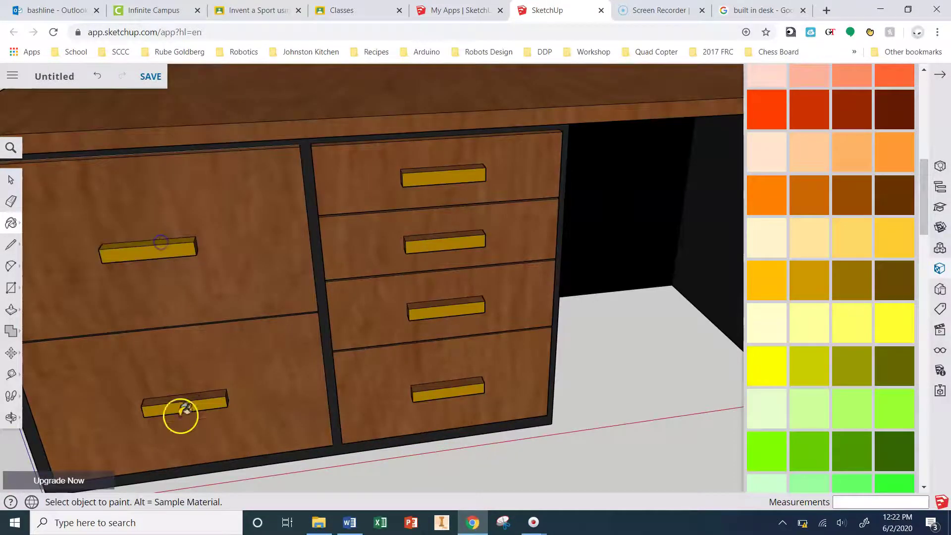
Step: Paint the handles' remaining unpainted top and side faces gold
{"action": "scroll", "coordinate": [206, 365], "scroll_direction": "up", "scroll_amount": 5}
{"action": "scroll", "coordinate": [257, 376], "scroll_direction": "down", "scroll_amount": 2}
{"action": "scroll", "coordinate": [258, 371], "scroll_direction": "up", "scroll_amount": 4}
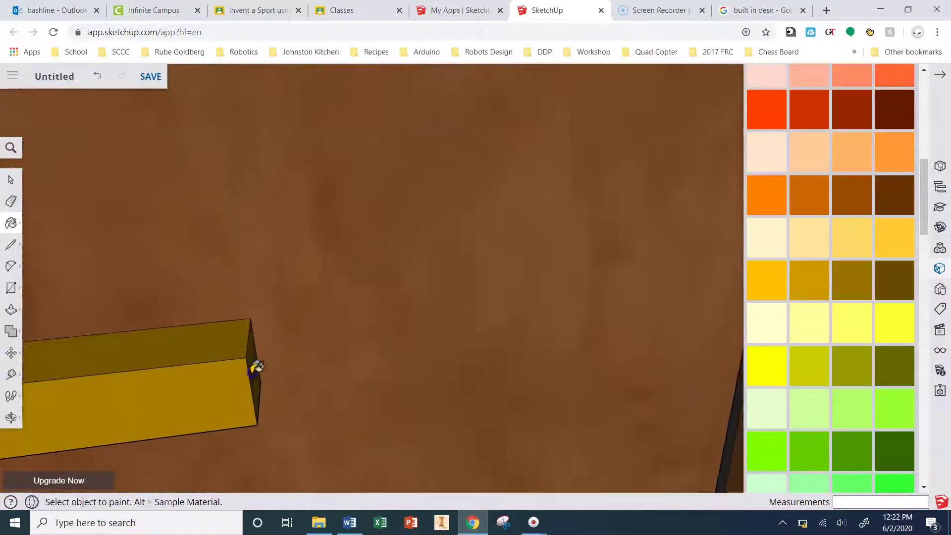
{"action": "scroll", "coordinate": [262, 391], "scroll_direction": "down", "scroll_amount": 3}
{"action": "scroll", "coordinate": [227, 246], "scroll_direction": "up", "scroll_amount": 5}
{"action": "scroll", "coordinate": [194, 305], "scroll_direction": "down", "scroll_amount": 3}
{"action": "scroll", "coordinate": [193, 307], "scroll_direction": "down", "scroll_amount": 1}
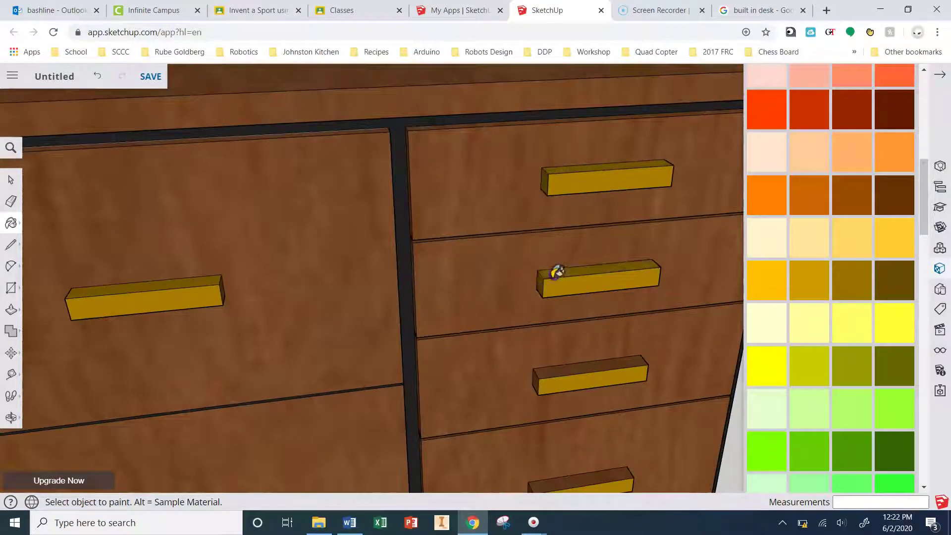
{"action": "left_click", "coordinate": [541, 378]}
{"action": "scroll", "coordinate": [570, 406], "scroll_direction": "up", "scroll_amount": 3}
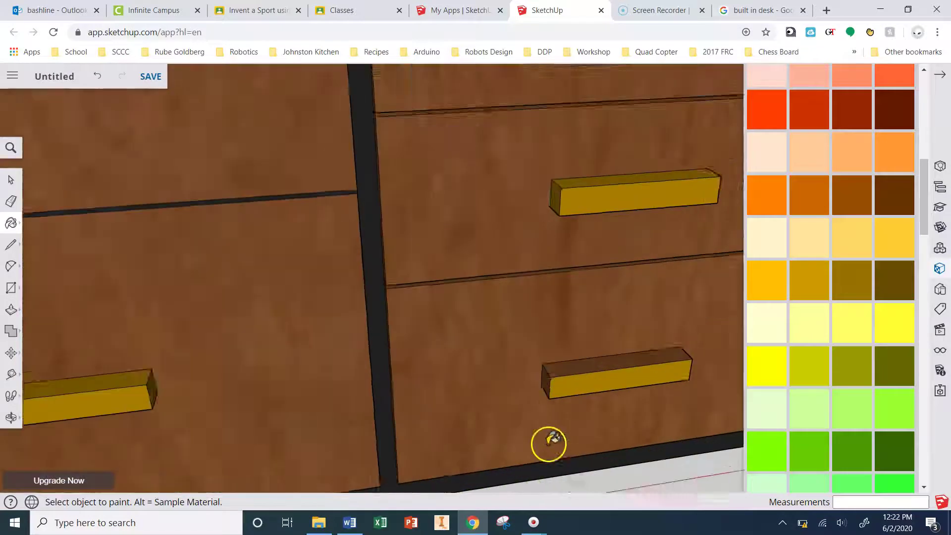
{"action": "left_click", "coordinate": [557, 356]}
{"action": "scroll", "coordinate": [557, 356], "scroll_direction": "down", "scroll_amount": 8}
{"action": "scroll", "coordinate": [586, 252], "scroll_direction": "up", "scroll_amount": 6}
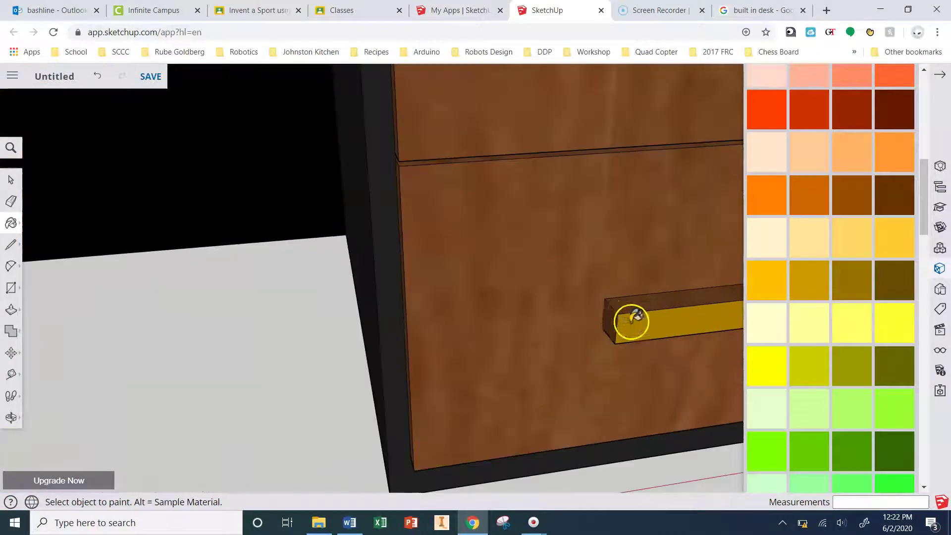
{"action": "scroll", "coordinate": [569, 183], "scroll_direction": "down", "scroll_amount": 1}
{"action": "scroll", "coordinate": [632, 184], "scroll_direction": "up", "scroll_amount": 1}
{"action": "scroll", "coordinate": [594, 164], "scroll_direction": "down", "scroll_amount": 5}
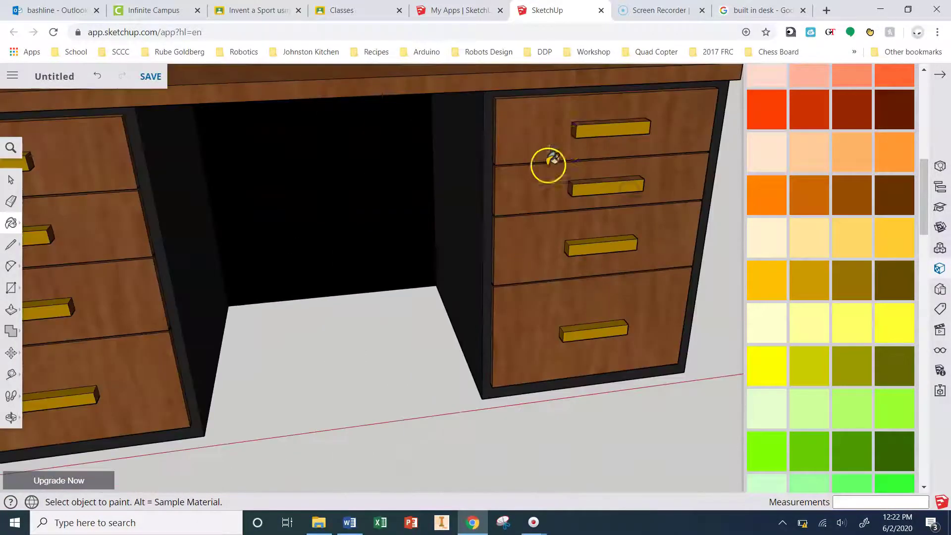
{"action": "scroll", "coordinate": [564, 218], "scroll_direction": "up", "scroll_amount": 5}
{"action": "left_click", "coordinate": [579, 212]}
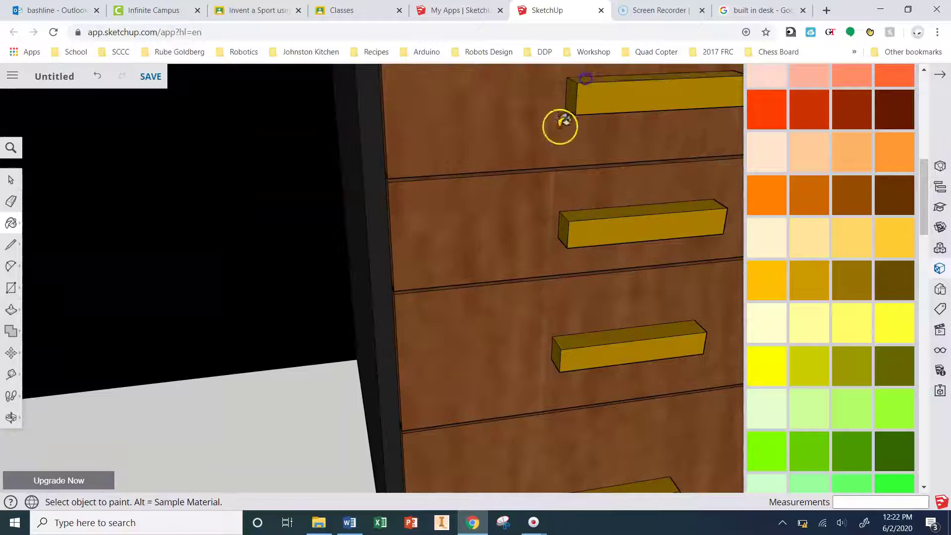
{"action": "scroll", "coordinate": [496, 161], "scroll_direction": "down", "scroll_amount": 6}
{"action": "scroll", "coordinate": [600, 263], "scroll_direction": "up", "scroll_amount": 4}
{"action": "scroll", "coordinate": [416, 258], "scroll_direction": "down", "scroll_amount": 1}
{"action": "scroll", "coordinate": [551, 280], "scroll_direction": "up", "scroll_amount": 3}
Step: Orbit beneath the desk and zoom to inspect the handles from below
{"action": "middle_click_drag", "start_coordinate": [551, 280], "coordinate": [573, 132]}
{"action": "scroll", "coordinate": [505, 148], "scroll_direction": "down", "scroll_amount": 4}
{"action": "scroll", "coordinate": [506, 149], "scroll_direction": "up", "scroll_amount": 5}
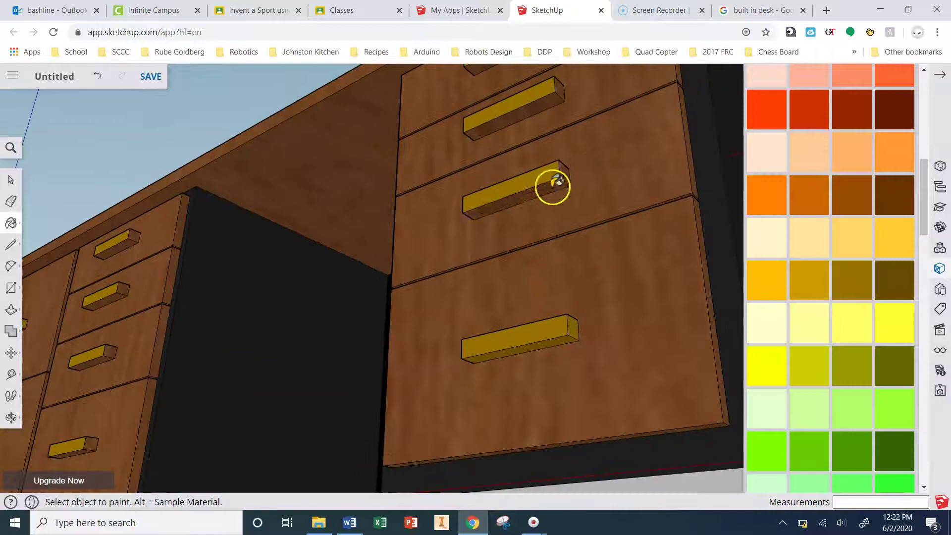
{"action": "scroll", "coordinate": [487, 91], "scroll_direction": "down", "scroll_amount": 1}
{"action": "scroll", "coordinate": [538, 89], "scroll_direction": "up", "scroll_amount": 1}
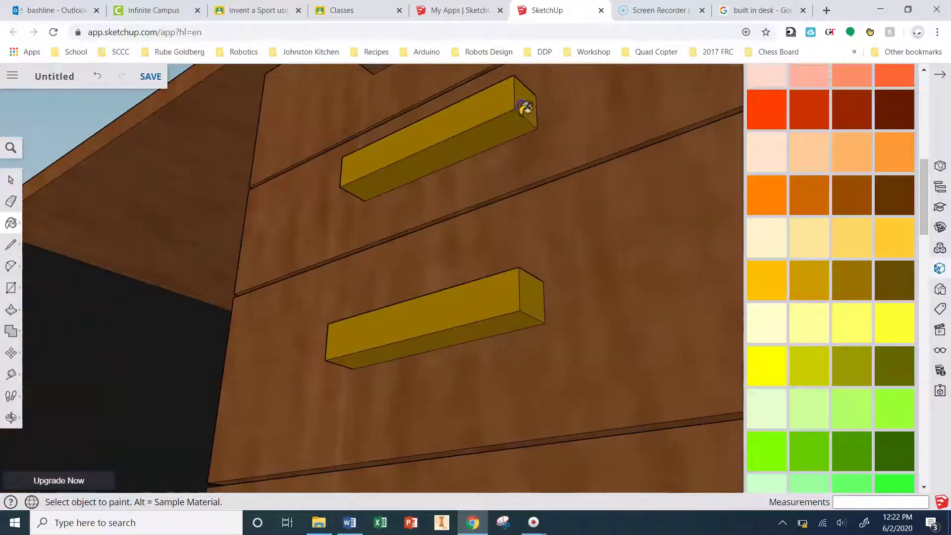
{"action": "scroll", "coordinate": [520, 140], "scroll_direction": "down", "scroll_amount": 5}
{"action": "scroll", "coordinate": [452, 223], "scroll_direction": "up", "scroll_amount": 5}
{"action": "scroll", "coordinate": [203, 246], "scroll_direction": "down", "scroll_amount": 5}
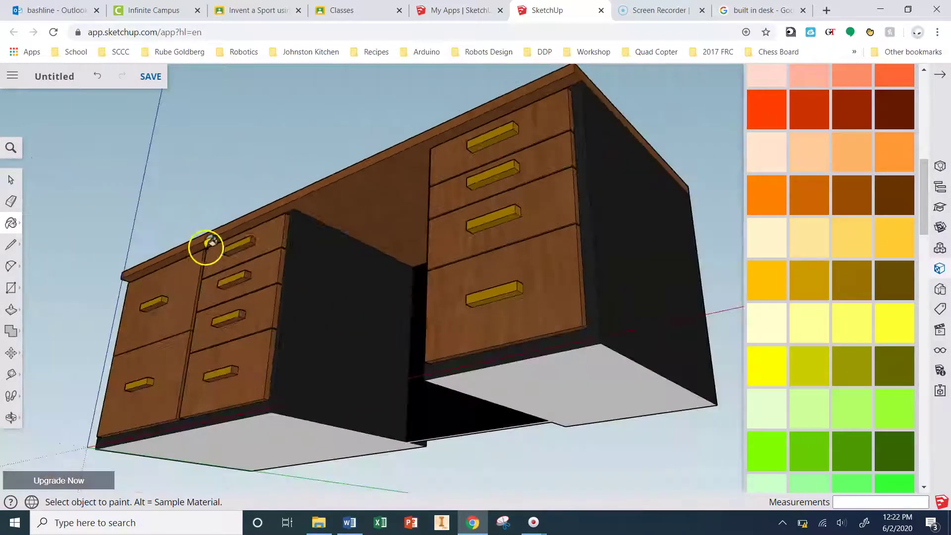
{"action": "scroll", "coordinate": [314, 223], "scroll_direction": "up", "scroll_amount": 5}
{"action": "scroll", "coordinate": [353, 340], "scroll_direction": "down", "scroll_amount": 1}
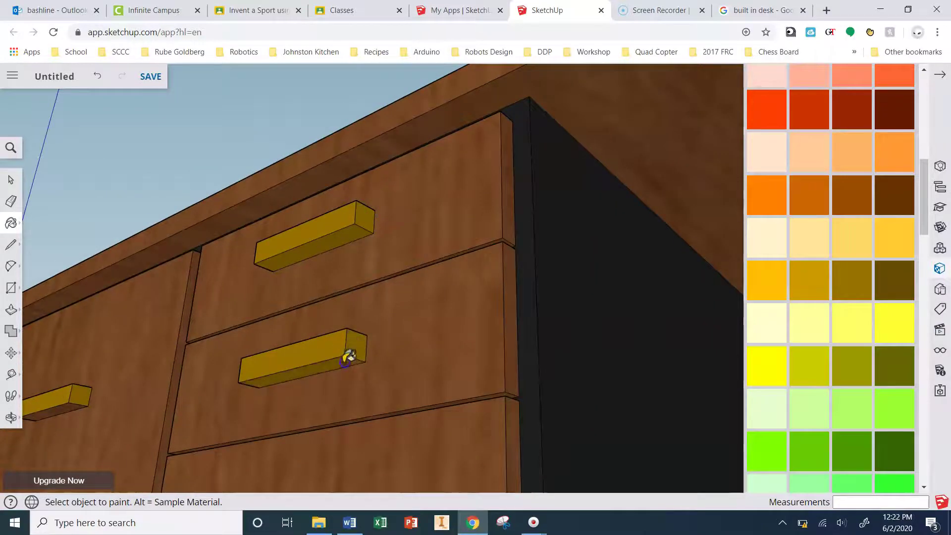
{"action": "scroll", "coordinate": [316, 444], "scroll_direction": "down", "scroll_amount": 5}
{"action": "scroll", "coordinate": [325, 346], "scroll_direction": "up", "scroll_amount": 5}
{"action": "scroll", "coordinate": [335, 239], "scroll_direction": "down", "scroll_amount": 1}
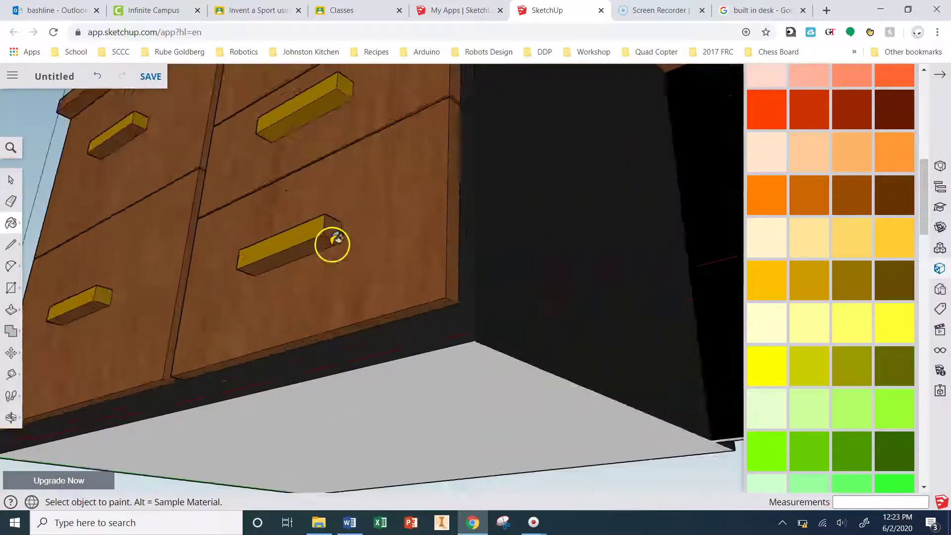
{"action": "scroll", "coordinate": [334, 239], "scroll_direction": "up", "scroll_amount": 2}
{"action": "scroll", "coordinate": [356, 197], "scroll_direction": "down", "scroll_amount": 5}
{"action": "scroll", "coordinate": [268, 248], "scroll_direction": "up", "scroll_amount": 5}
{"action": "scroll", "coordinate": [274, 264], "scroll_direction": "down", "scroll_amount": 2}
{"action": "scroll", "coordinate": [273, 264], "scroll_direction": "up", "scroll_amount": 3}
{"action": "scroll", "coordinate": [204, 147], "scroll_direction": "down", "scroll_amount": 4}
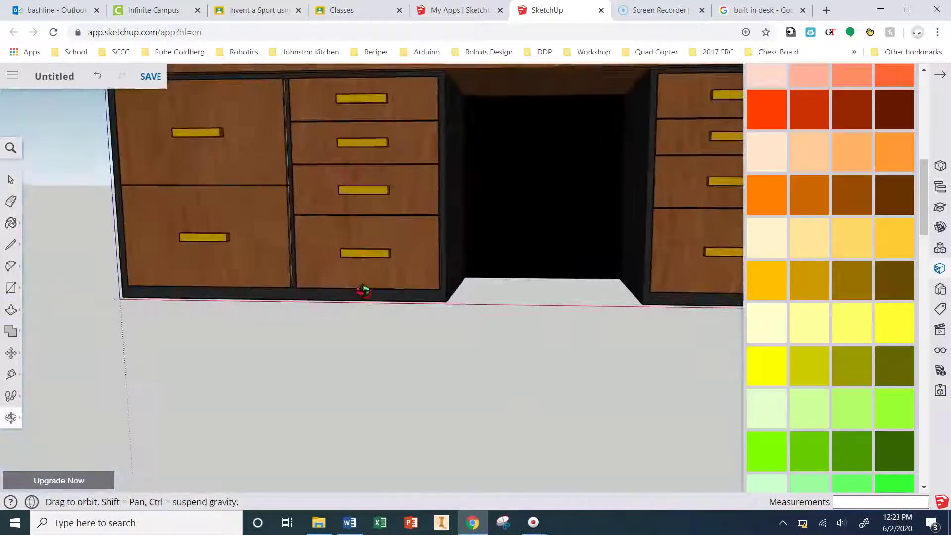
Step: Close the Materials panel and orbit until the desk faces straight front
{"action": "scroll", "coordinate": [507, 225], "scroll_direction": "down", "scroll_amount": 5}
{"action": "mouse_move", "coordinate": [507, 225]}
{"action": "middle_mouse_down"}
{"action": "mouse_move", "coordinate": [520, 276]}
{"action": "mouse_move", "coordinate": [484, 312]}
{"action": "mouse_move", "coordinate": [440, 294]}
{"action": "middle_mouse_up"}
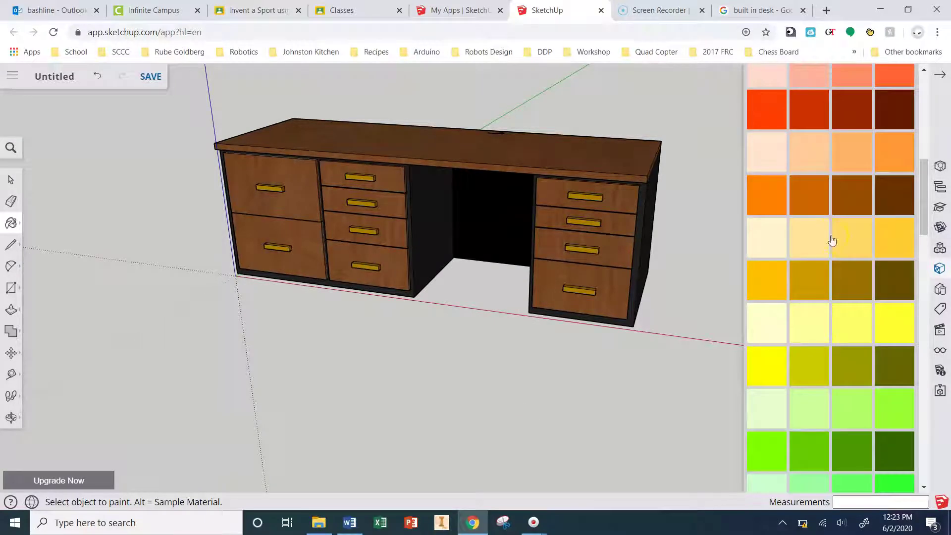
{"action": "left_click", "coordinate": [940, 74]}
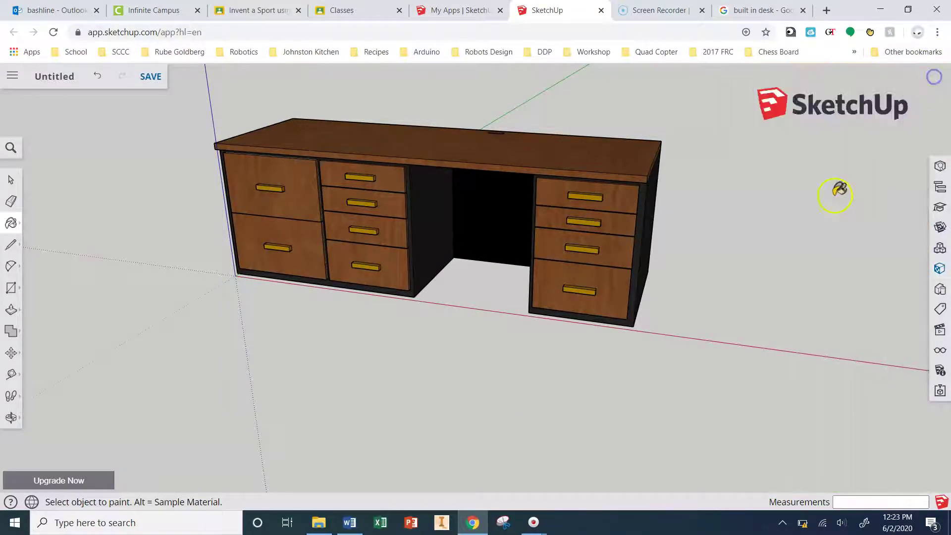
{"action": "middle_click_drag", "start_coordinate": [718, 250], "coordinate": [795, 230]}
{"action": "left_click_drag", "start_coordinate": [795, 231], "coordinate": [941, 194]}
{"action": "mouse_move", "coordinate": [946, 232]}
{"action": "left_mouse_down"}
{"action": "mouse_move", "coordinate": [859, 228]}
{"action": "mouse_move", "coordinate": [825, 155]}
{"action": "mouse_move", "coordinate": [804, 244]}
{"action": "mouse_move", "coordinate": [771, 287]}
{"action": "mouse_move", "coordinate": [747, 282]}
{"action": "mouse_move", "coordinate": [690, 329]}
{"action": "mouse_move", "coordinate": [718, 363]}
{"action": "mouse_move", "coordinate": [741, 435]}
{"action": "mouse_move", "coordinate": [696, 348]}
{"action": "mouse_move", "coordinate": [694, 290]}
{"action": "left_mouse_up"}
Step: Lower the view to eye level and bring up the save dialog
{"action": "key", "text": "b"}
{"action": "scroll", "coordinate": [702, 278], "scroll_direction": "down", "scroll_amount": 3}
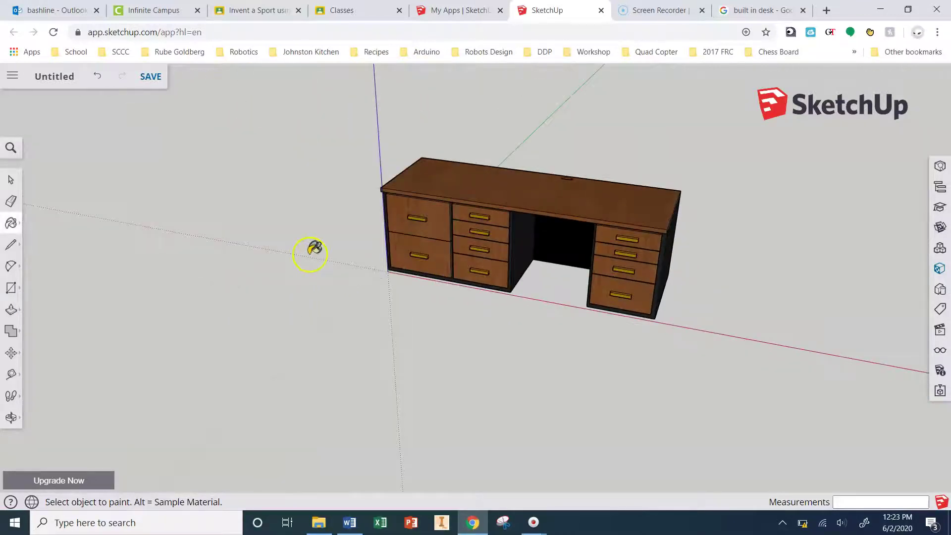
{"action": "scroll", "coordinate": [327, 213], "scroll_direction": "up", "scroll_amount": 2}
{"action": "middle_click_drag", "start_coordinate": [331, 213], "coordinate": [355, 156]}
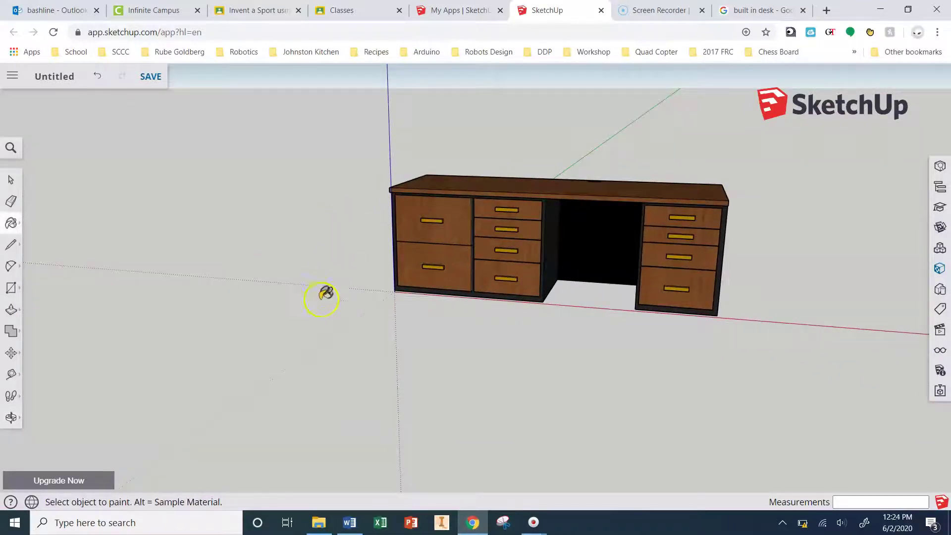
{"action": "left_click", "coordinate": [147, 85]}
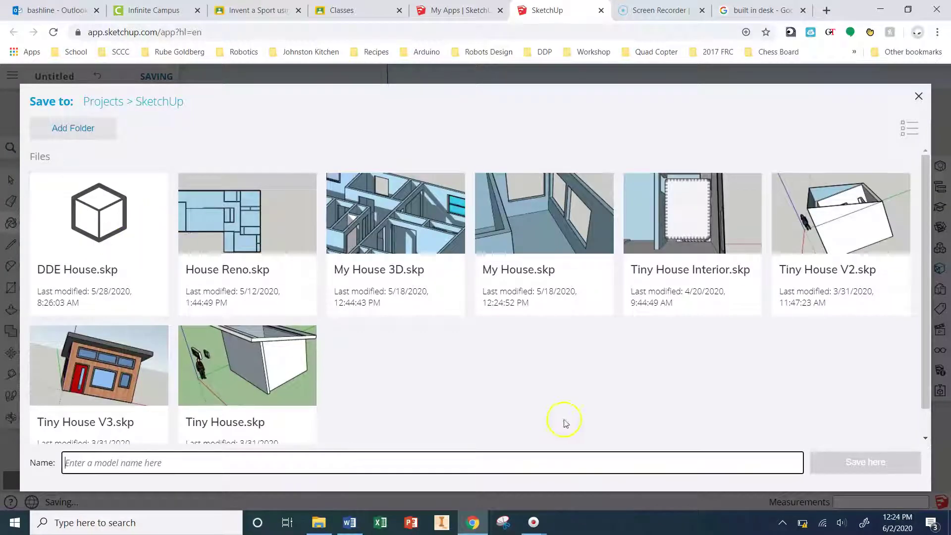
Step: Name the model 'Desk' and save it in Projects > SketchUp
{"action": "left_click", "coordinate": [415, 465]}
{"action": "type", "text": "Desk"}
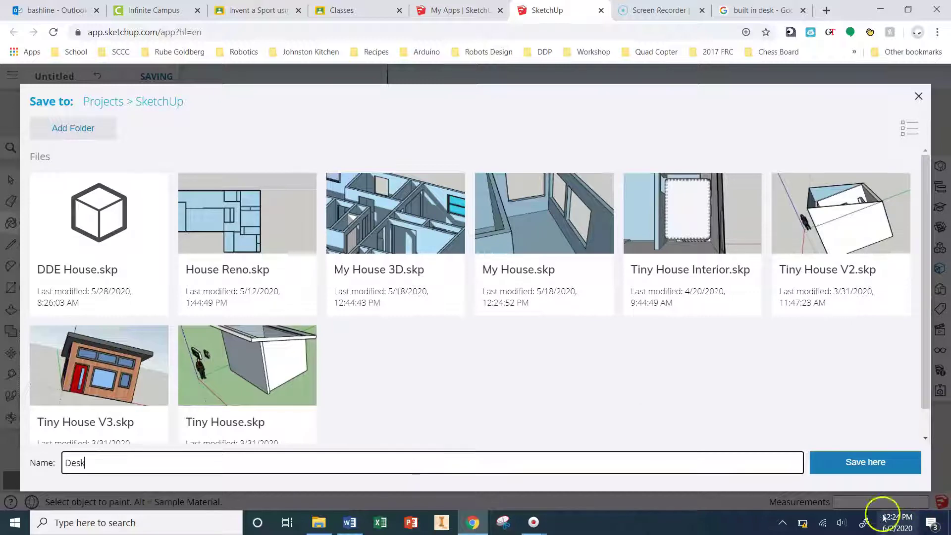
{"action": "left_click", "coordinate": [877, 462]}
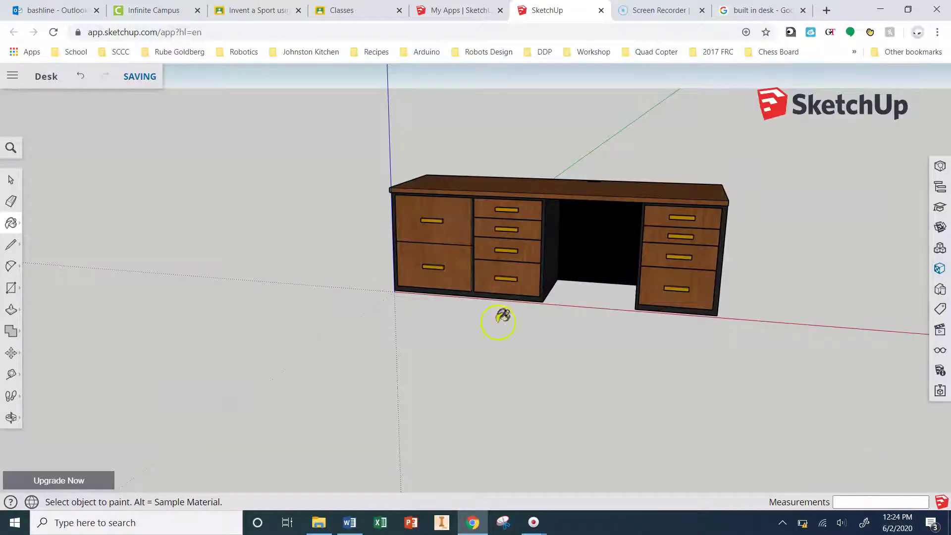
Step: Start a PNG image export of the model from the main menu
{"action": "left_click", "coordinate": [11, 76]}
{"action": "key", "text": "b"}
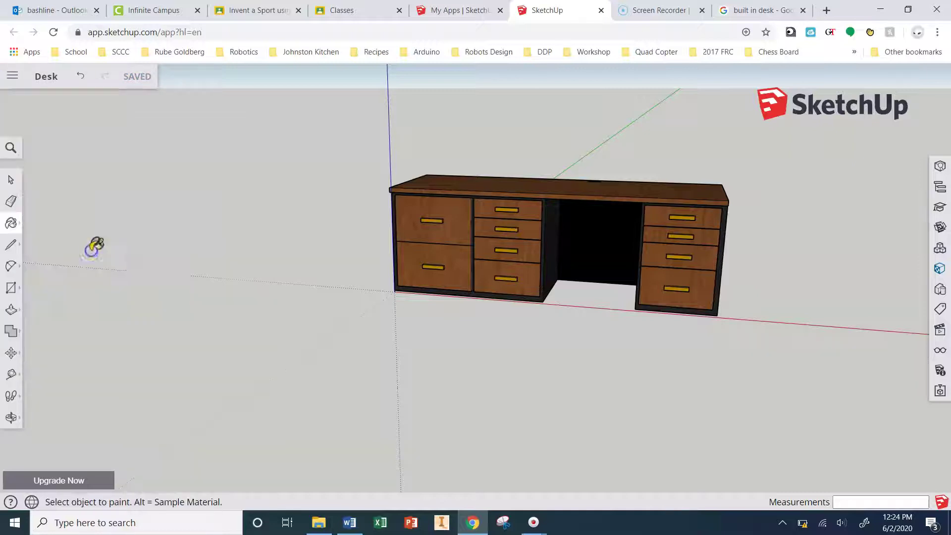
{"action": "left_click", "coordinate": [18, 83]}
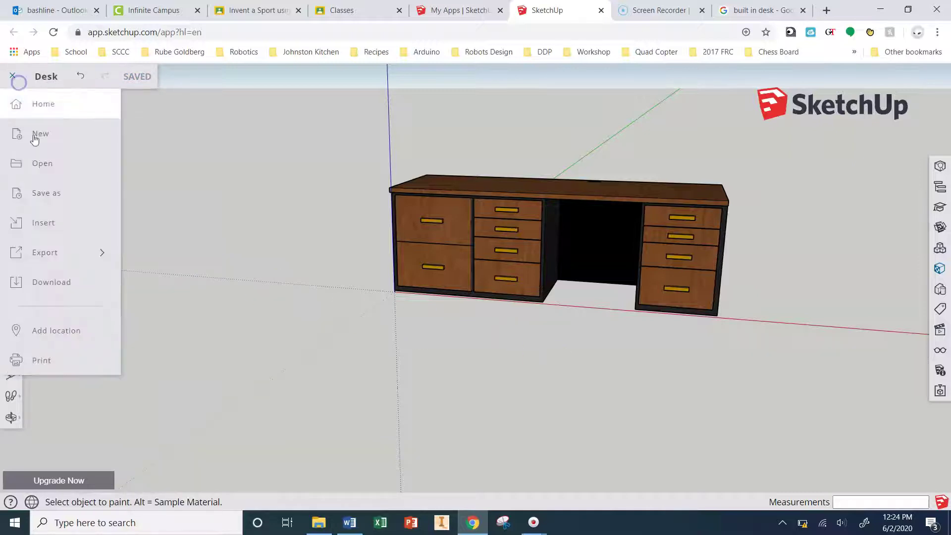
{"action": "key", "text": "Escape"}
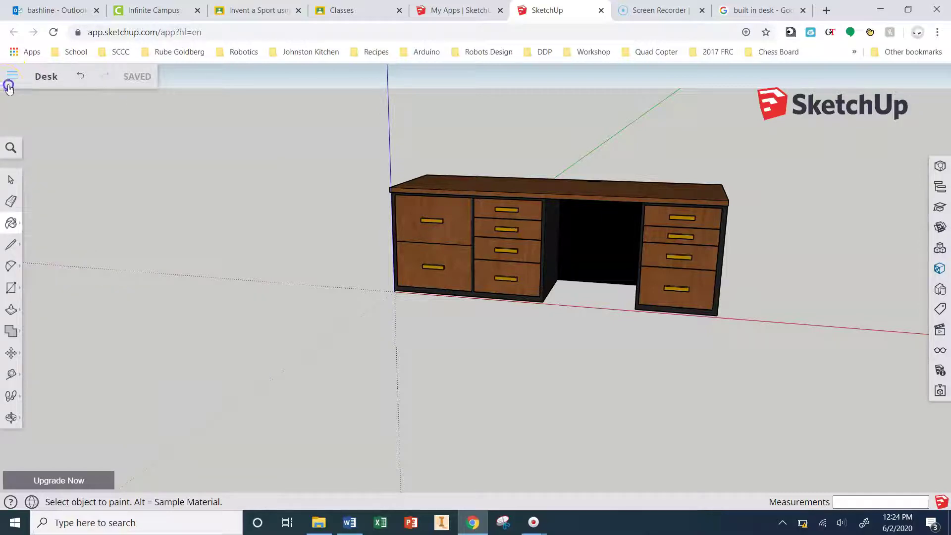
{"action": "left_click", "coordinate": [9, 84]}
{"action": "left_click", "coordinate": [90, 252]}
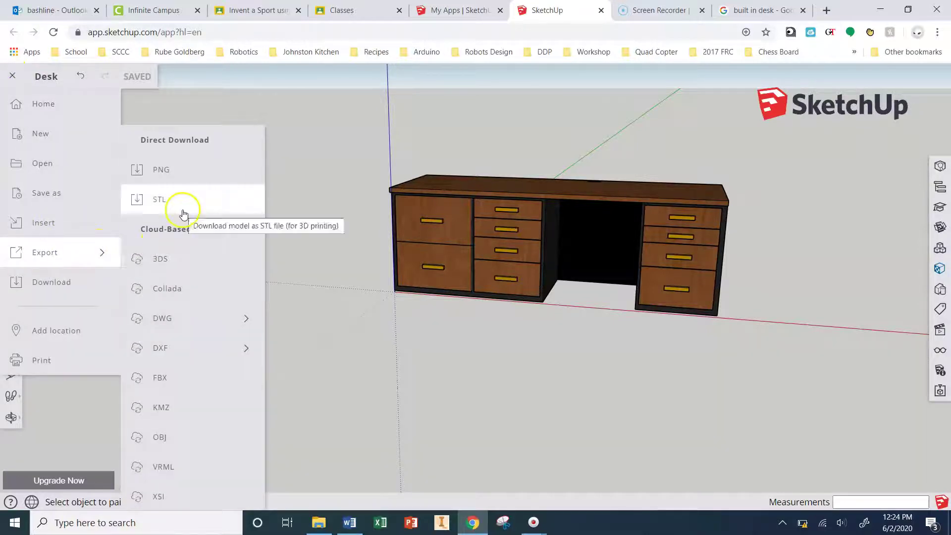
{"action": "left_click", "coordinate": [166, 170]}
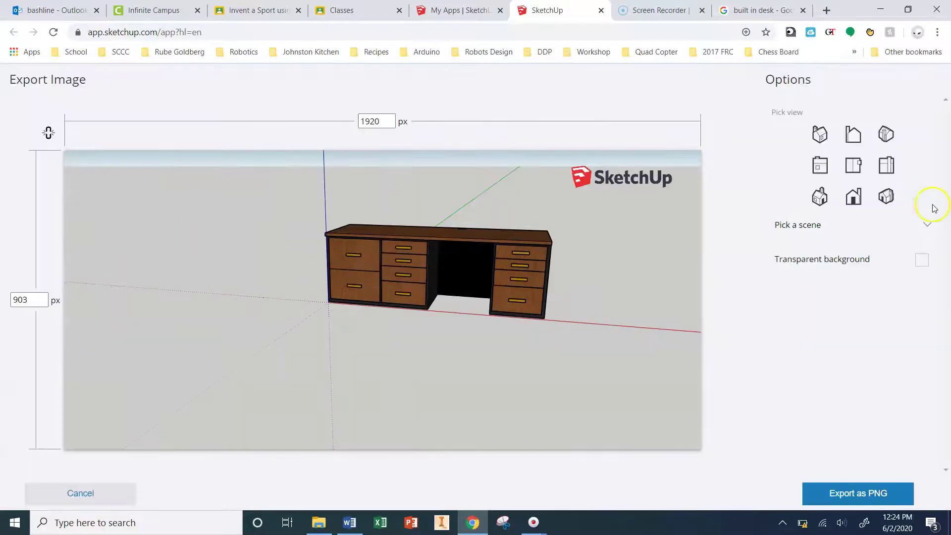
Step: Export Desk.png at a three-quarter angle with a transparent background and preview it
{"action": "left_click", "coordinate": [886, 198]}
{"action": "middle_click_drag", "start_coordinate": [431, 332], "coordinate": [425, 265]}
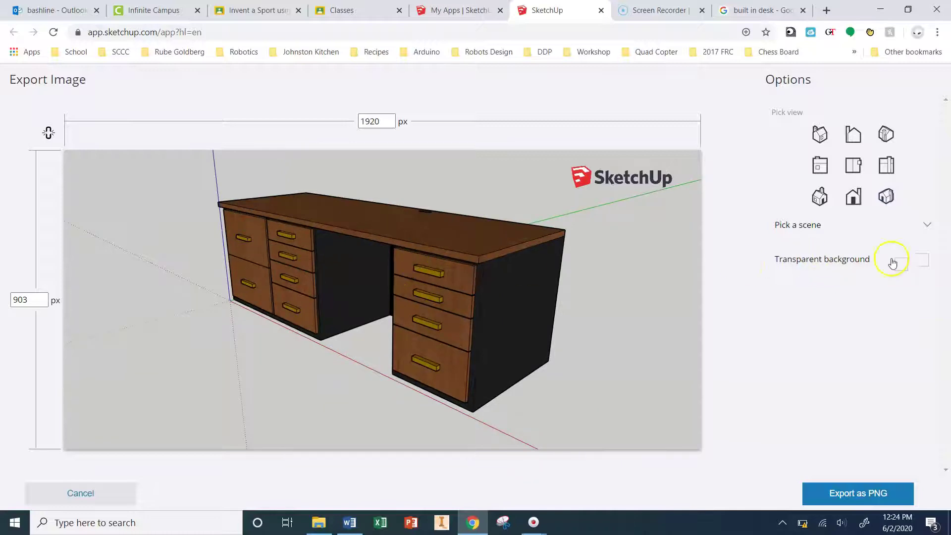
{"action": "left_click", "coordinate": [924, 260]}
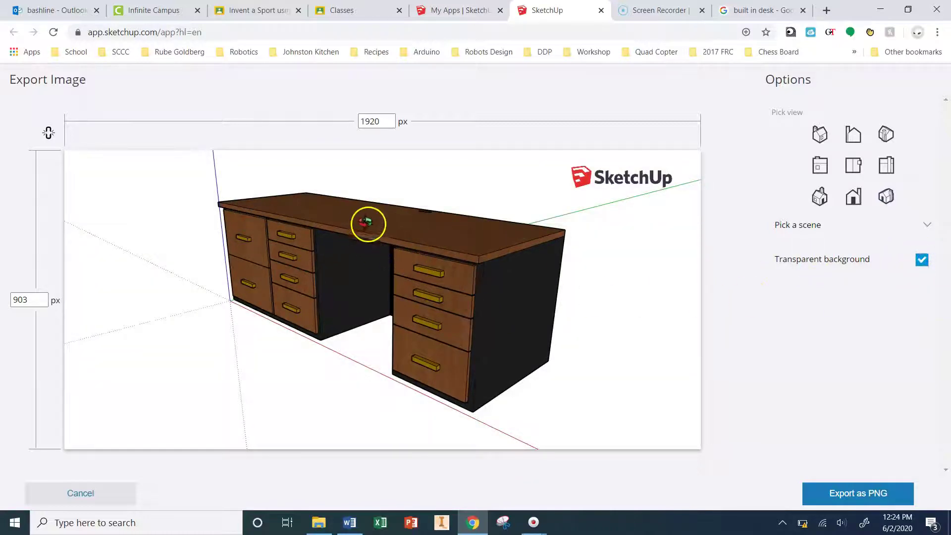
{"action": "left_click", "coordinate": [861, 494]}
{"action": "left_click", "coordinate": [545, 341]}
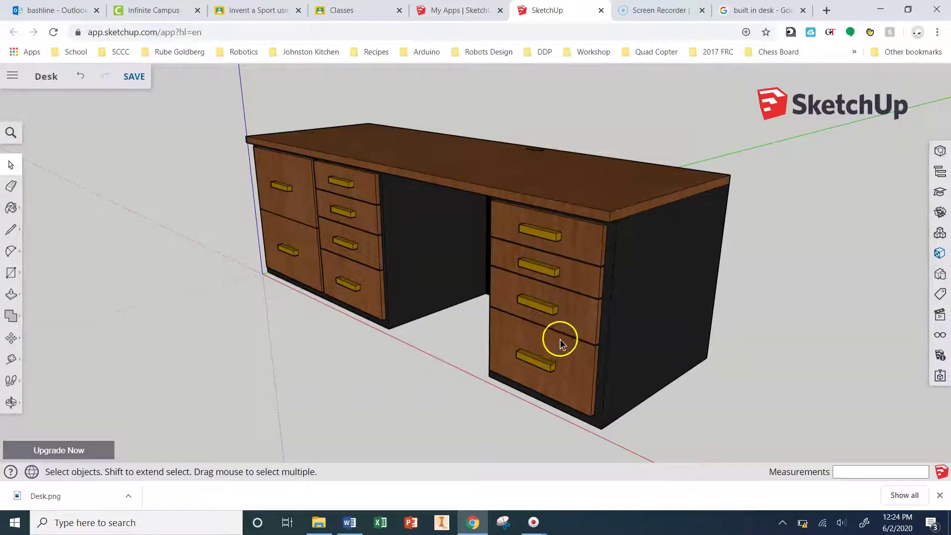
{"action": "left_click", "coordinate": [60, 496]}
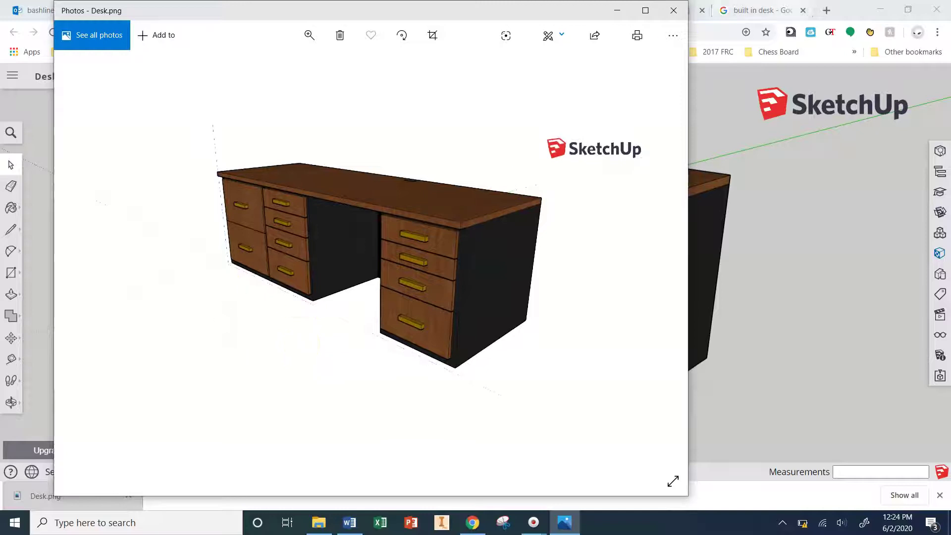
{"action": "left_click", "coordinate": [850, 9]}
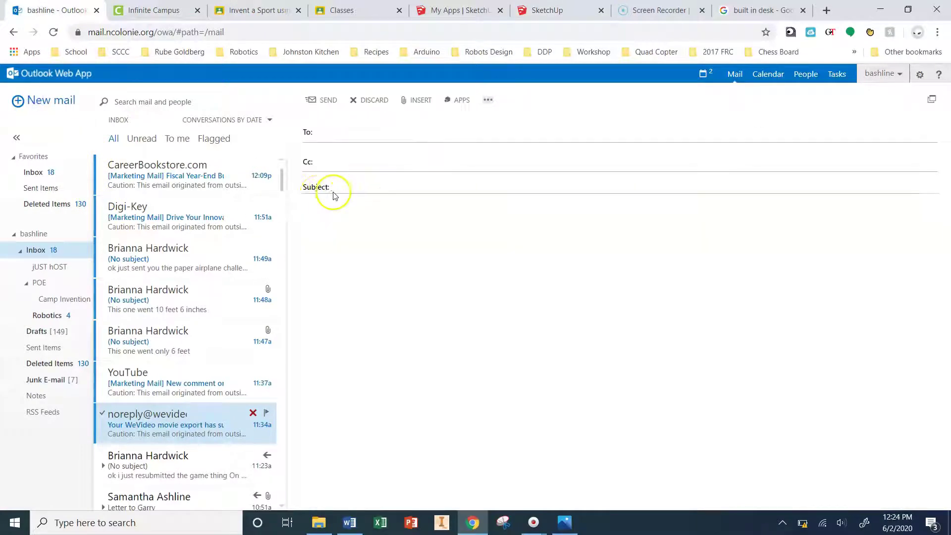
Step: Load gmail.com in the Outlook tab, check the signed-in account, and start composing
{"action": "left_click", "coordinate": [149, 10]}
{"action": "left_click", "coordinate": [69, 10]}
{"action": "left_click", "coordinate": [158, 33]}
{"action": "type", "text": "gmail.com"}
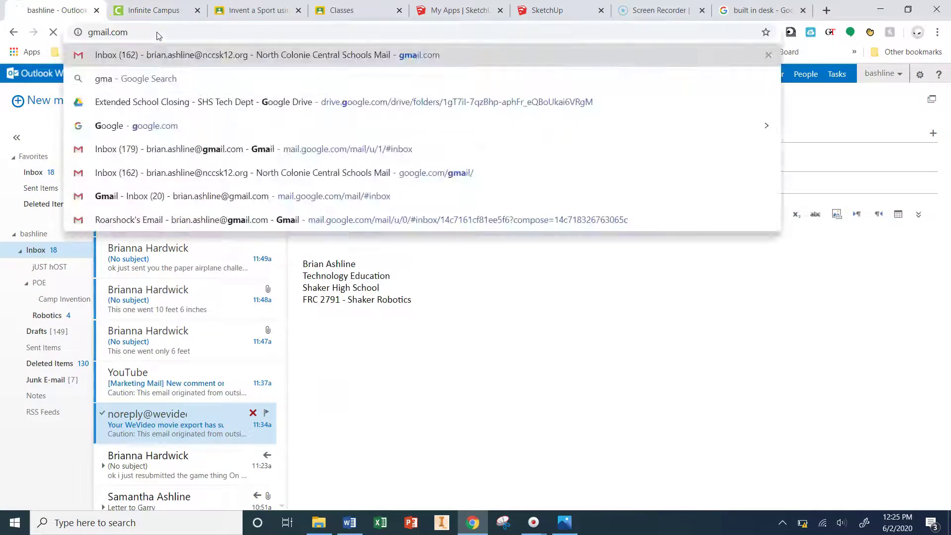
{"action": "key", "text": "Return"}
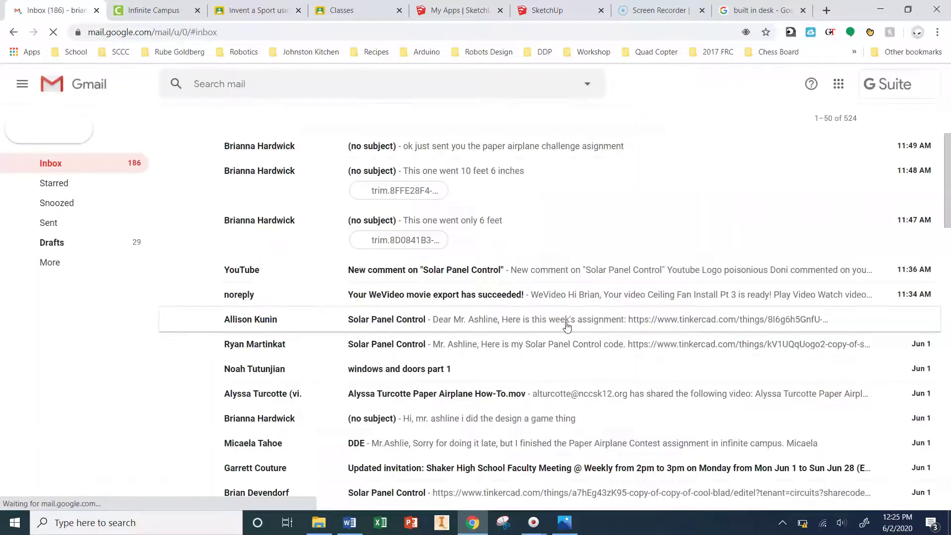
{"action": "left_click", "coordinate": [886, 90]}
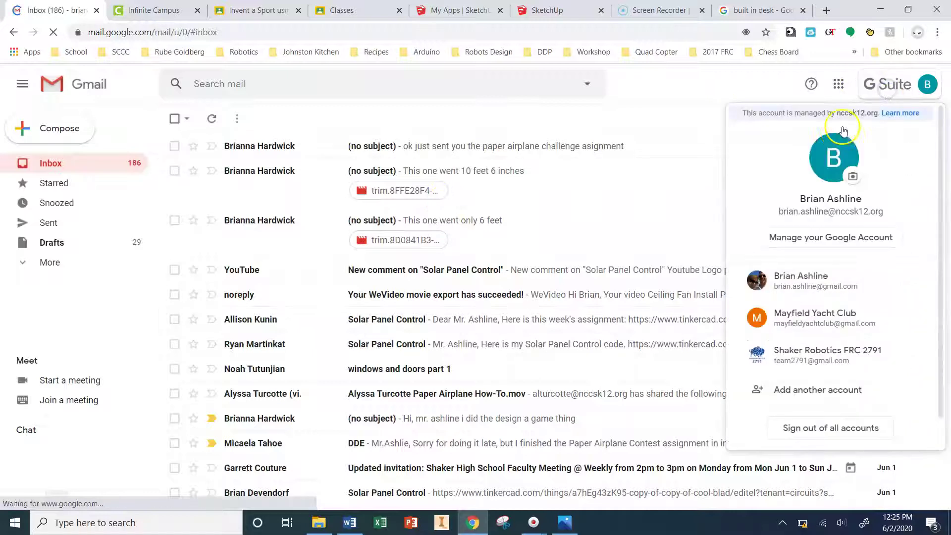
{"action": "left_click", "coordinate": [46, 132]}
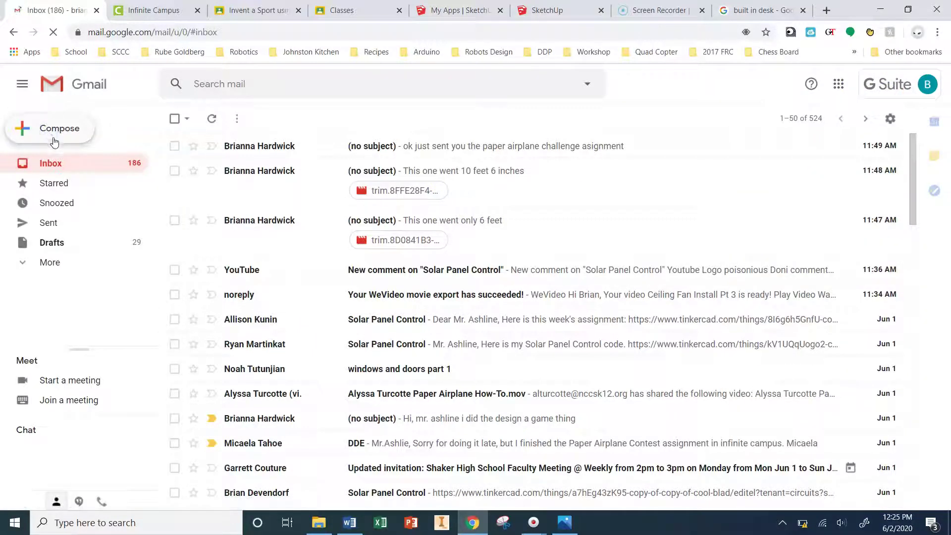
{"action": "left_click", "coordinate": [84, 131]}
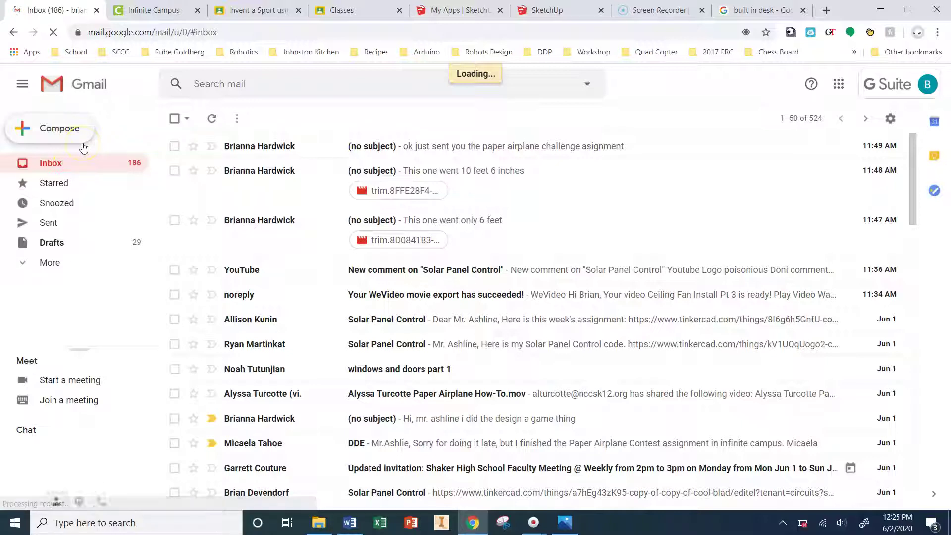
Step: Open a full-screen message to the school contact titled 'DDE Furniture Design Assignment'
{"action": "left_click", "coordinate": [62, 162]}
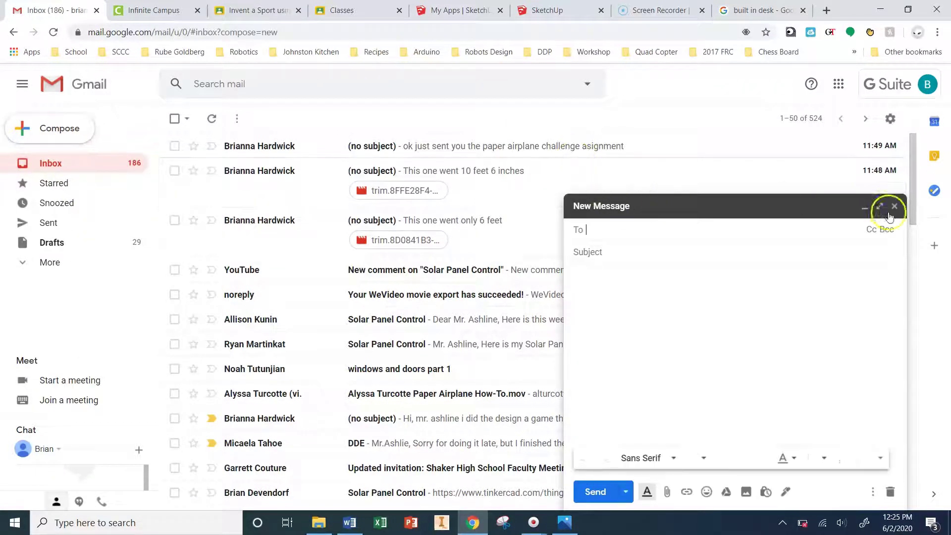
{"action": "left_click", "coordinate": [882, 207]}
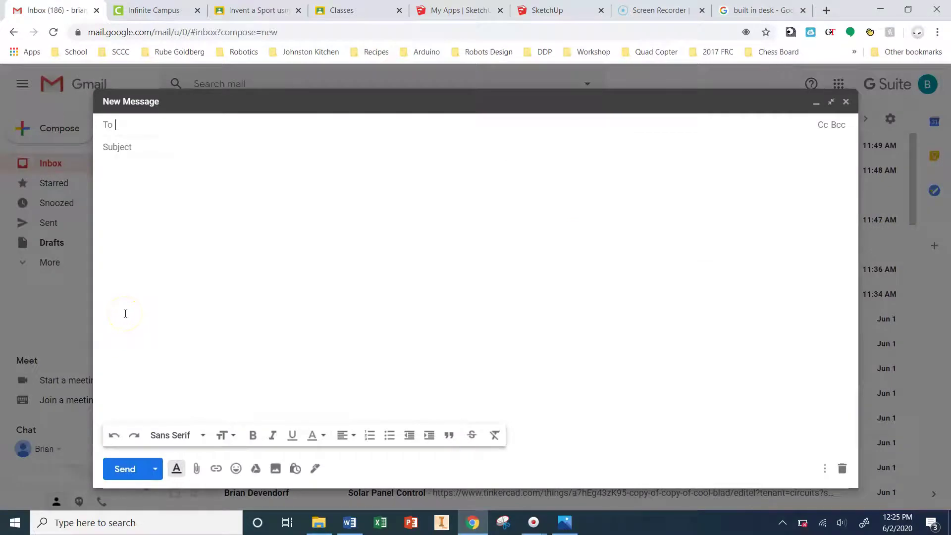
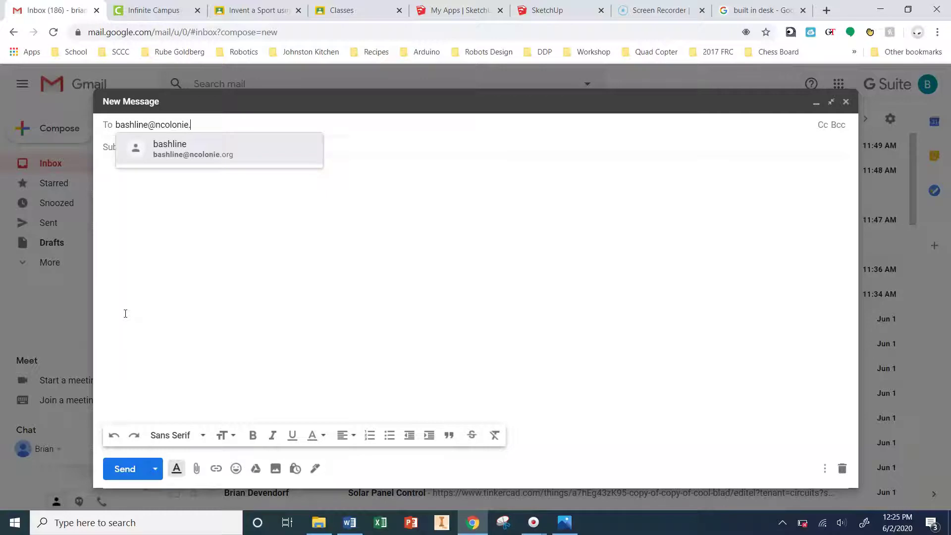
{"action": "key", "text": "Tab"}
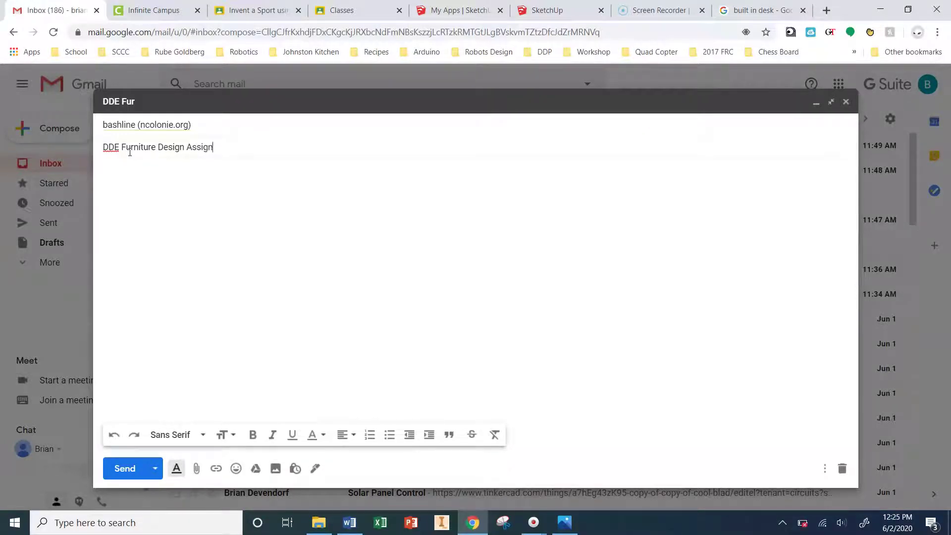
{"action": "key", "text": "Tab"}
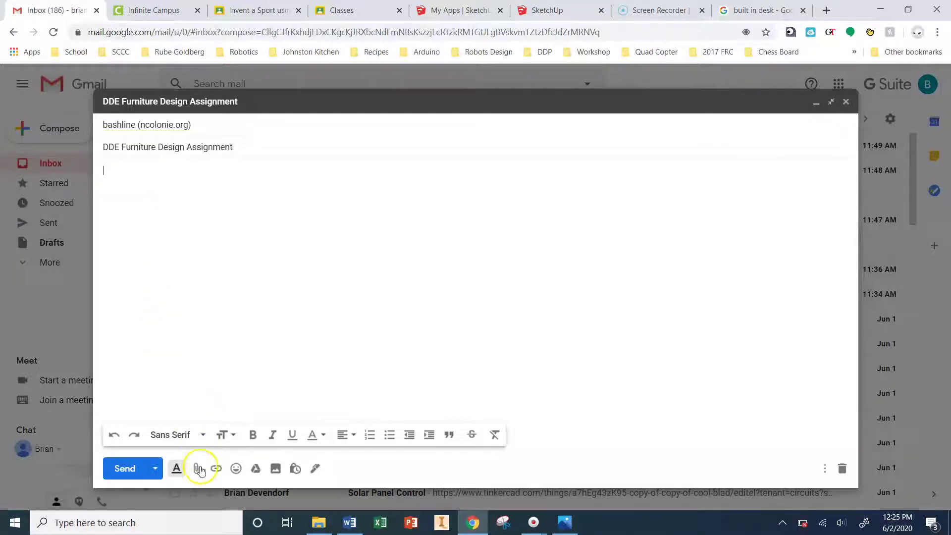
Step: Attach Desk.png from Downloads, write a short note about the desk, and send
{"action": "left_click", "coordinate": [197, 468]}
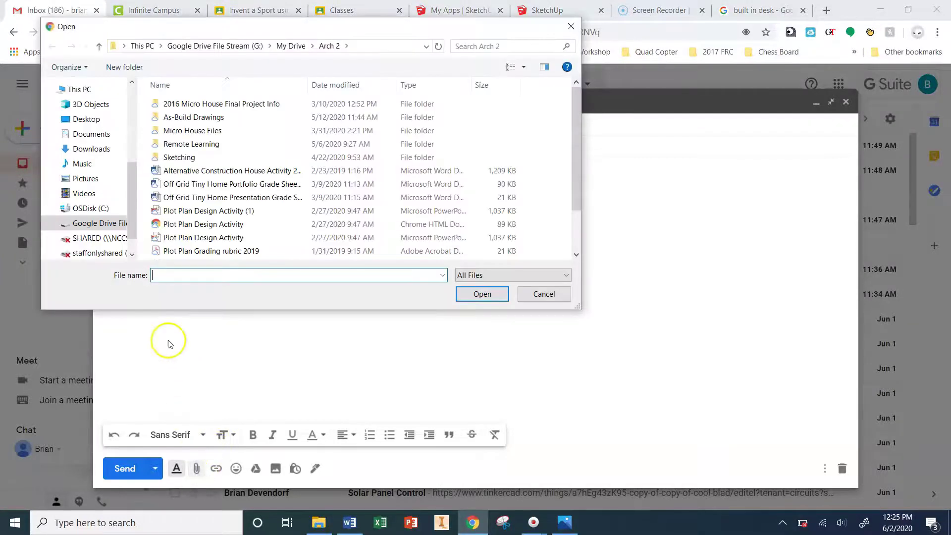
{"action": "left_click", "coordinate": [100, 150]}
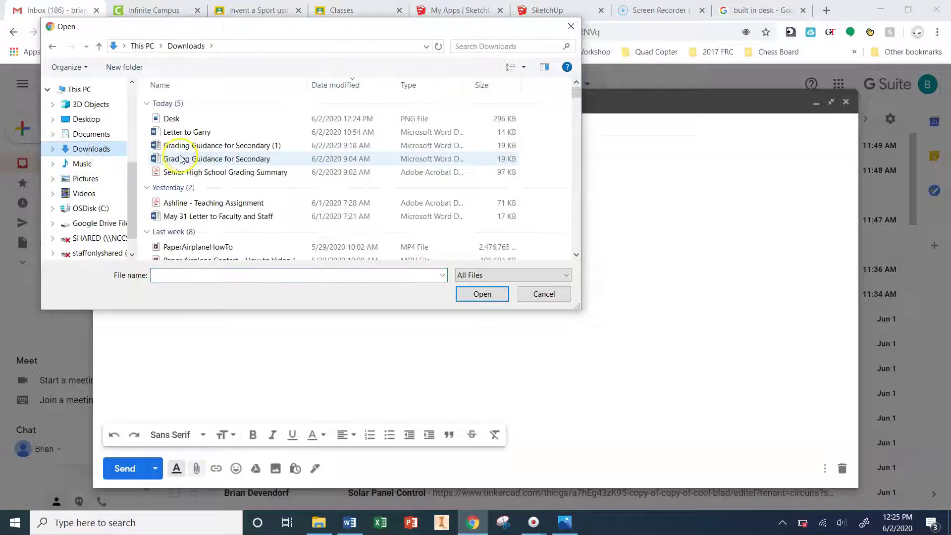
{"action": "double_click", "coordinate": [202, 120]}
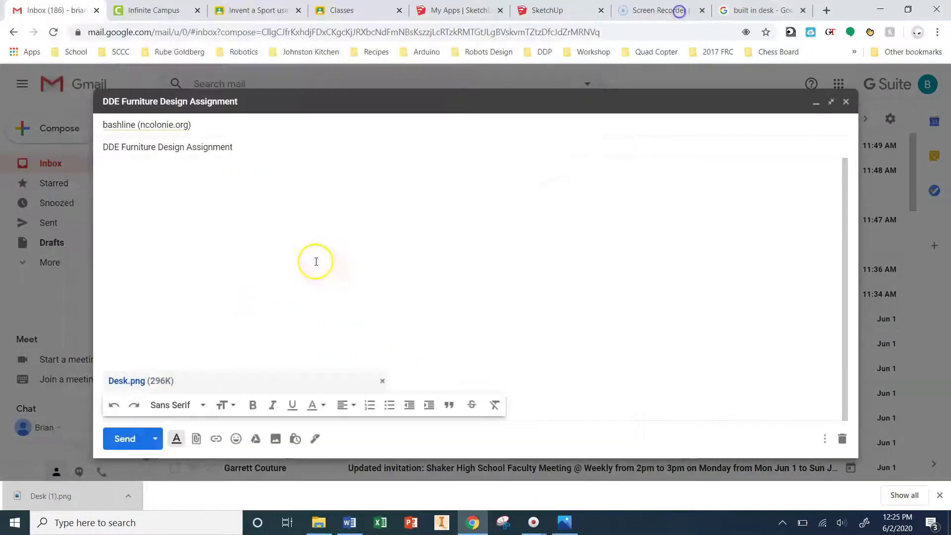
{"action": "left_click", "coordinate": [674, 10]}
{"action": "left_click", "coordinate": [182, 212]}
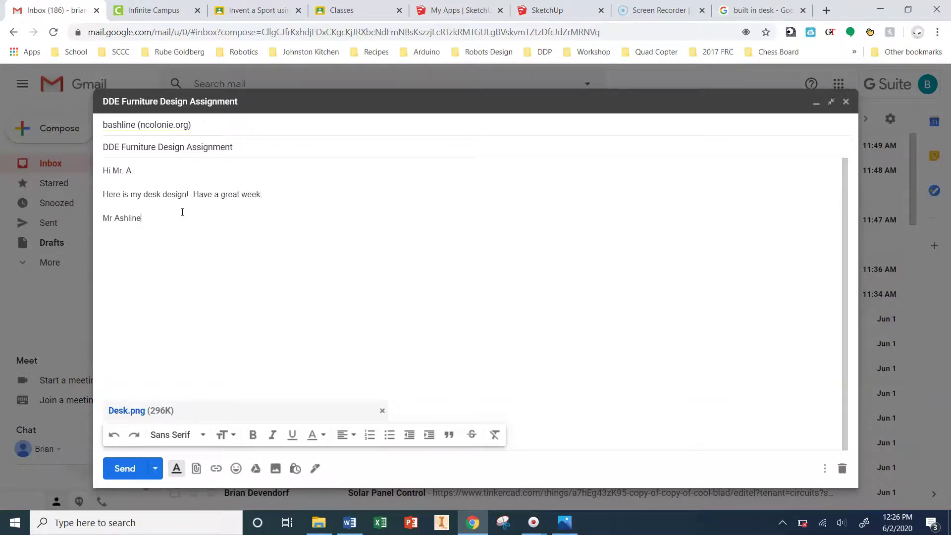
{"action": "left_click", "coordinate": [126, 469]}
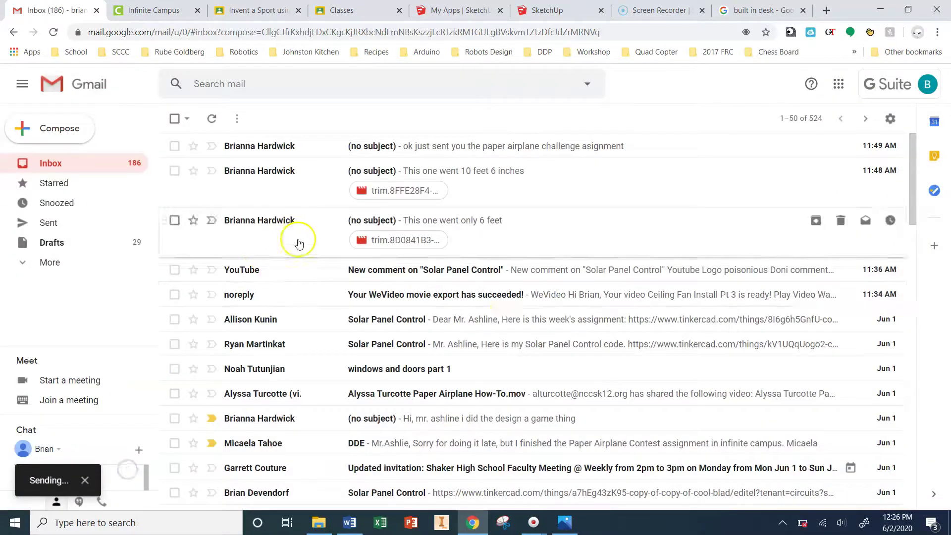